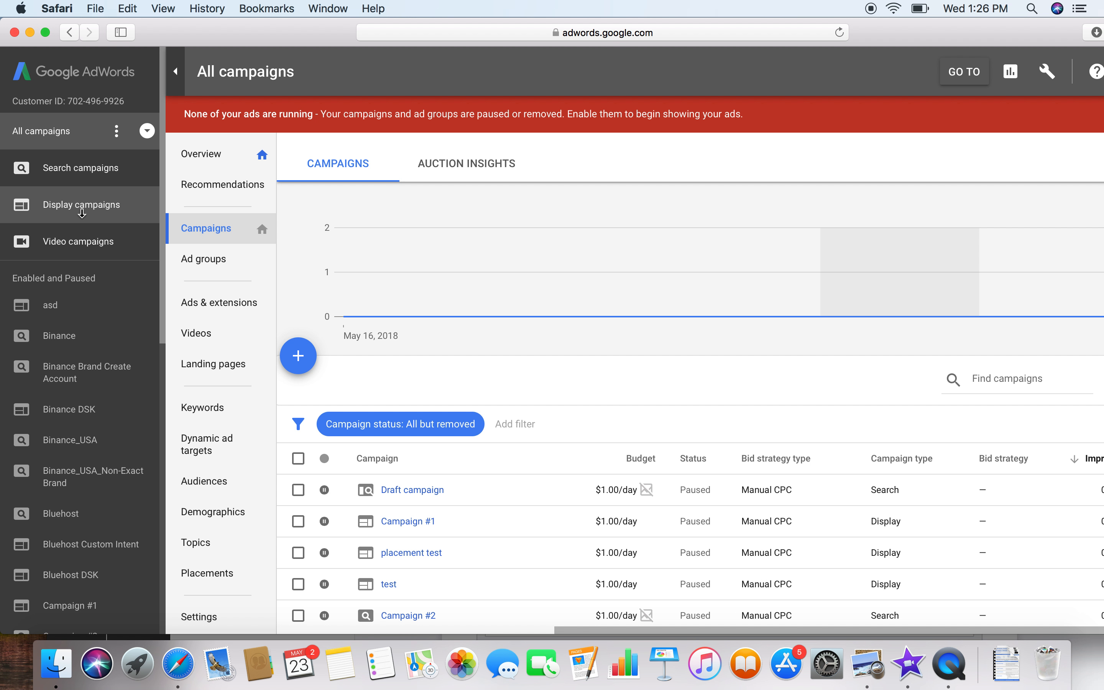
# - Start a new campaign from the Display campaigns view and choose Display as its type
pyautogui.click(81, 210)
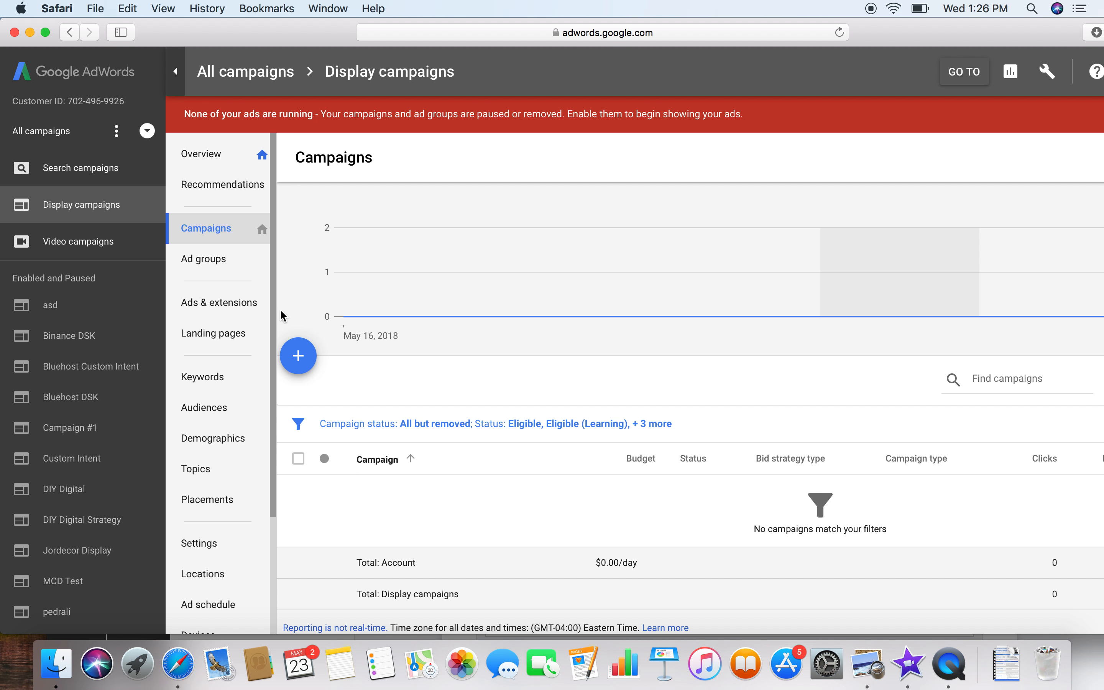
pyautogui.click(300, 359)
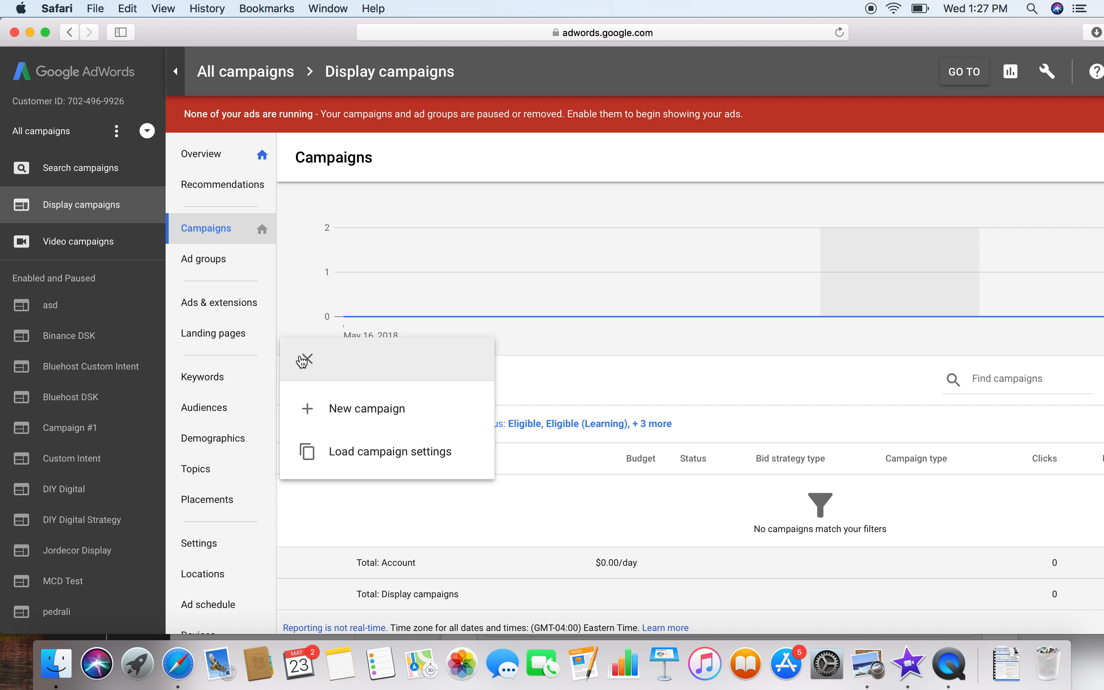
pyautogui.click(364, 424)
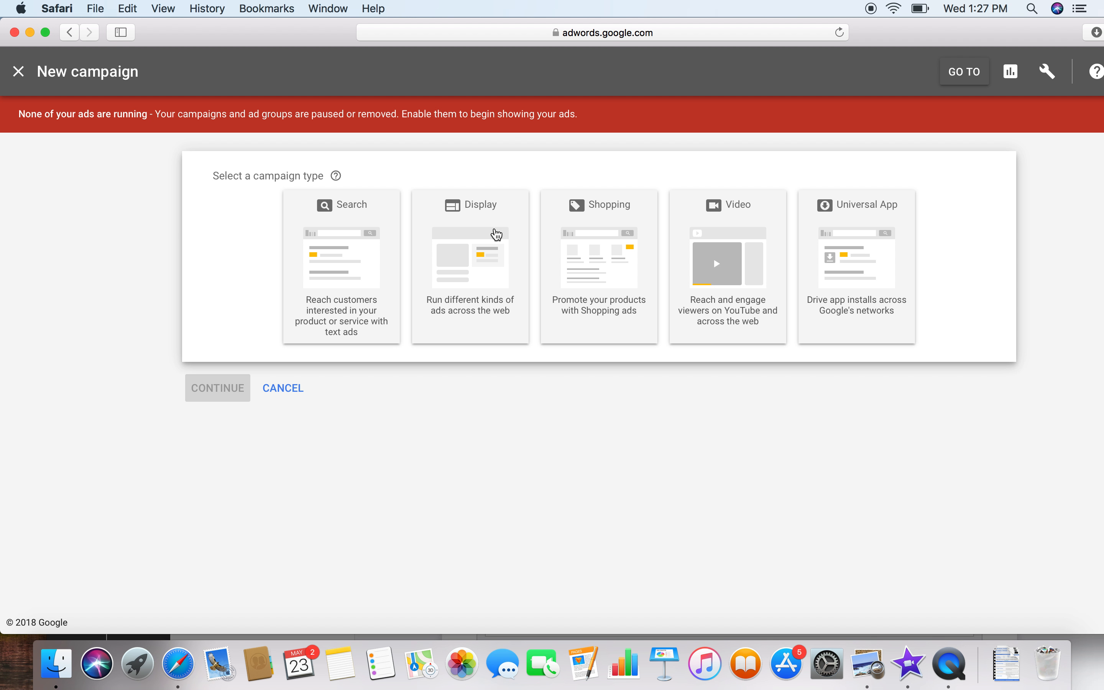
pyautogui.click(492, 233)
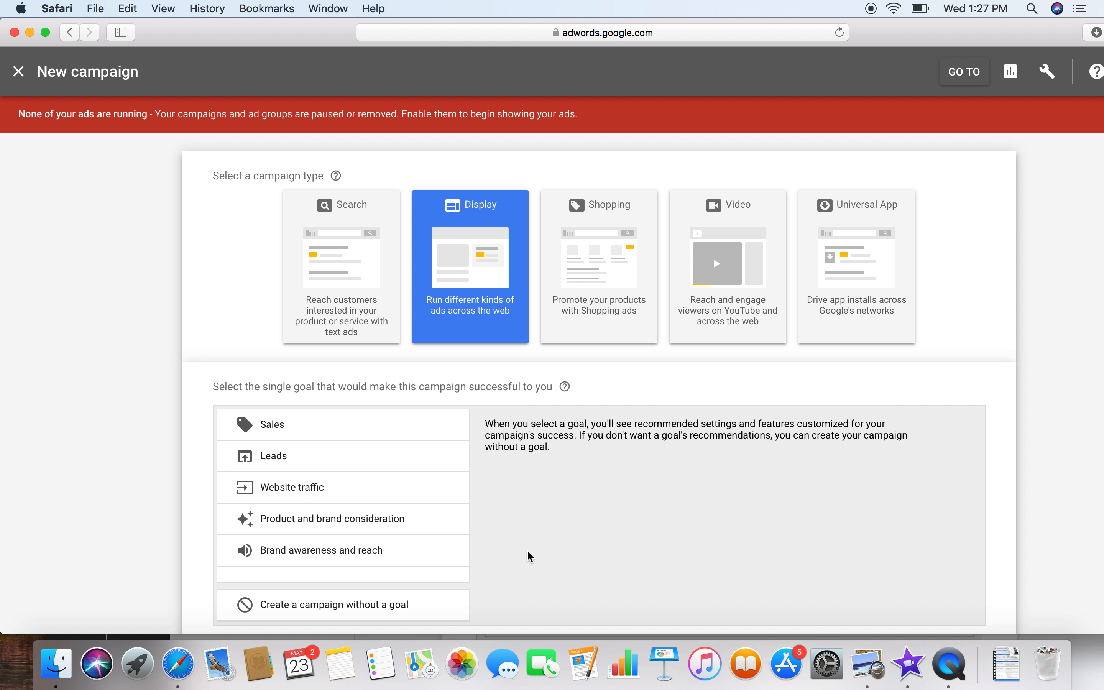
# - Choose Sales as the single goal for the new Display campaign
pyautogui.scroll(-3, 529, 556)
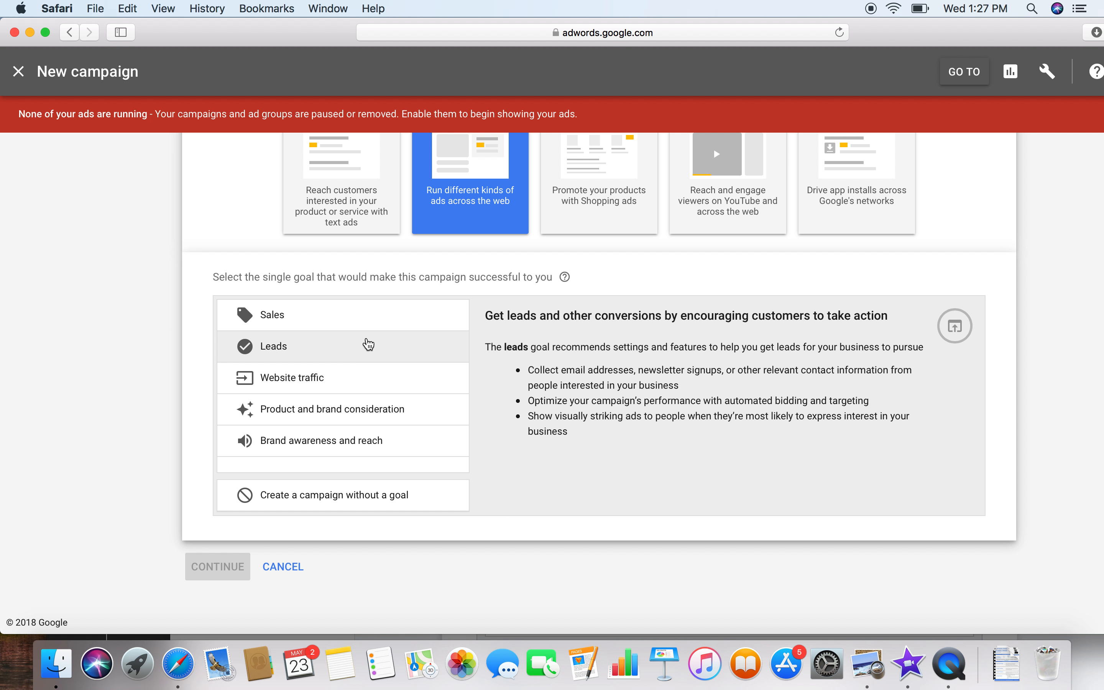
pyautogui.click(354, 325)
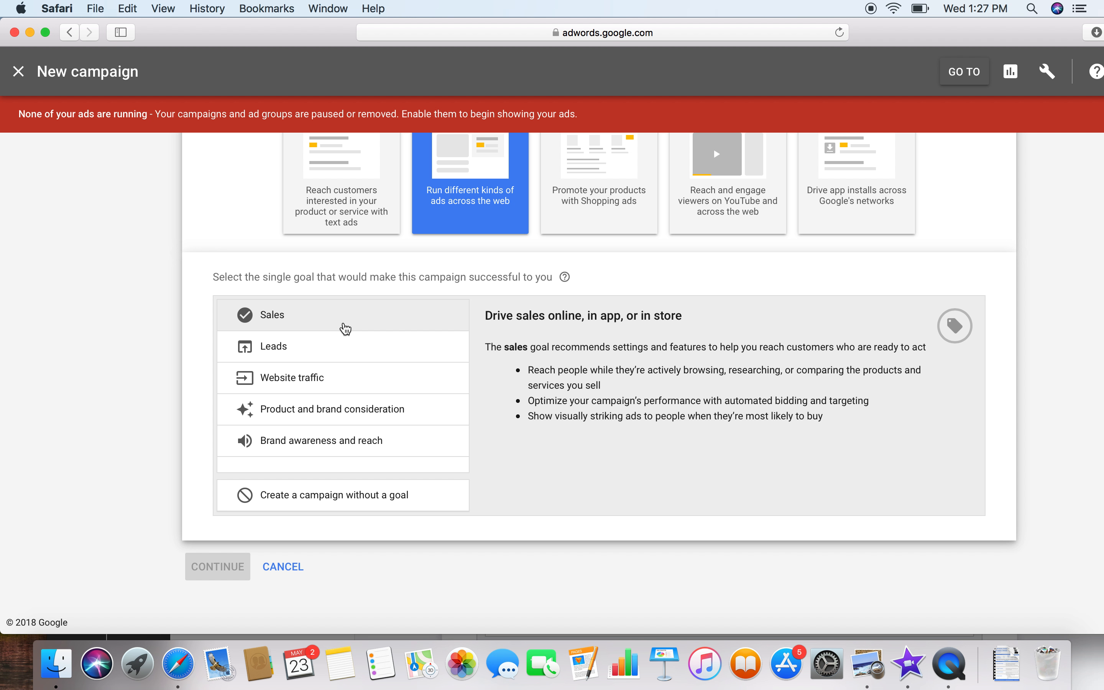
pyautogui.click(343, 324)
pyautogui.scroll(-5, 331, 532)
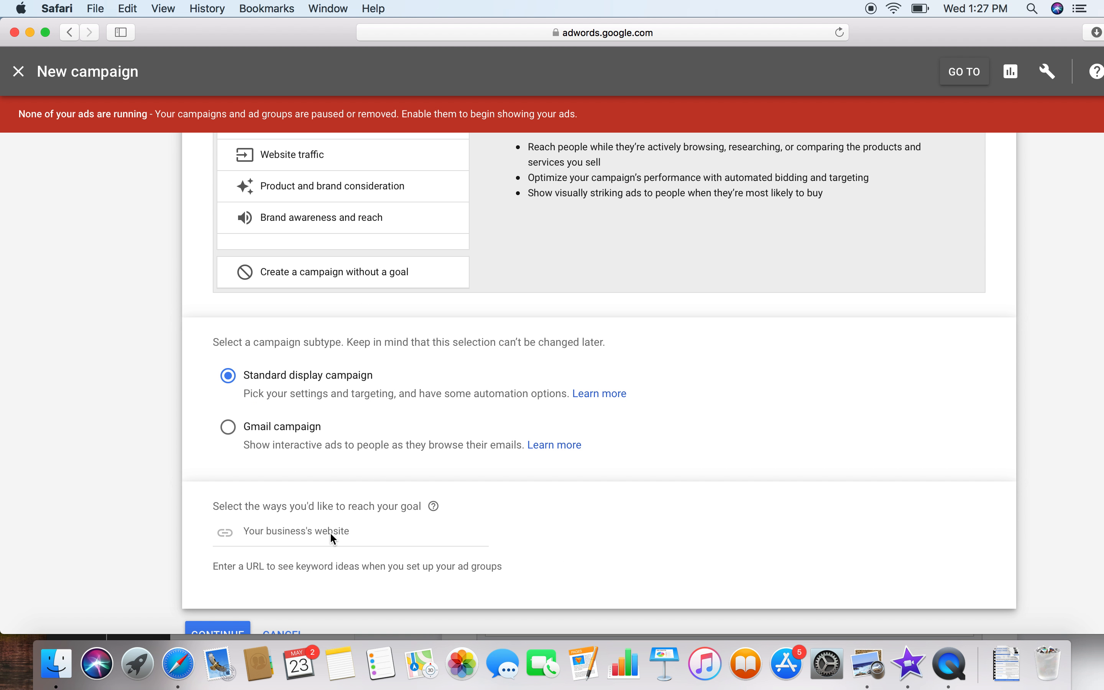
pyautogui.scroll(-2, 331, 533)
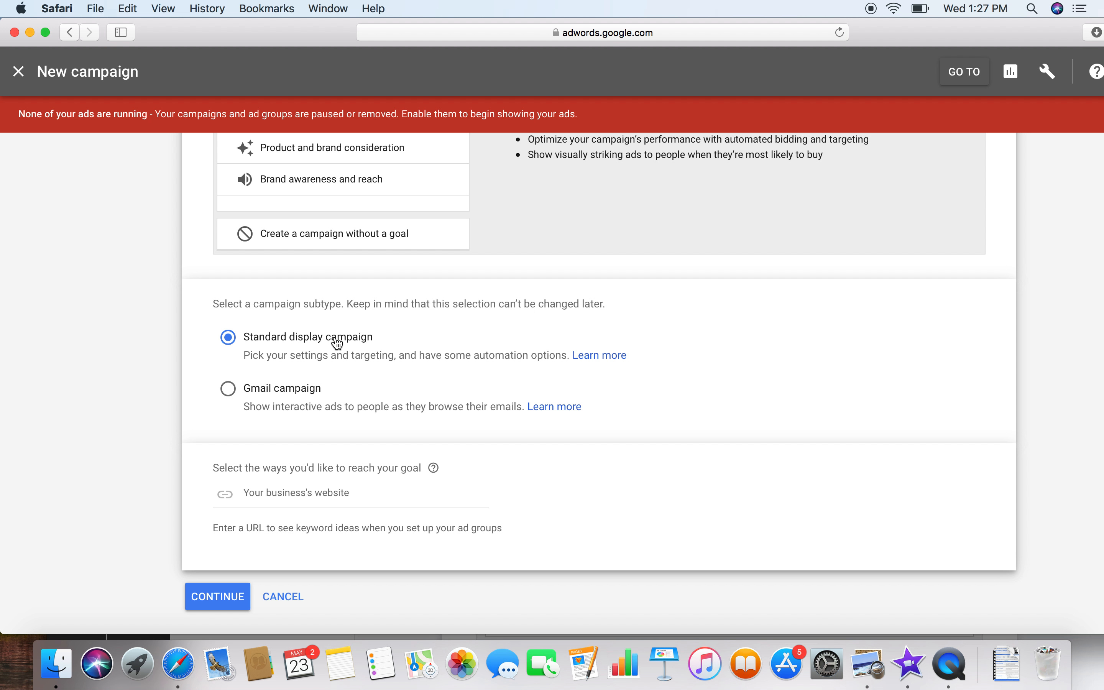
pyautogui.scroll(-2, 299, 406)
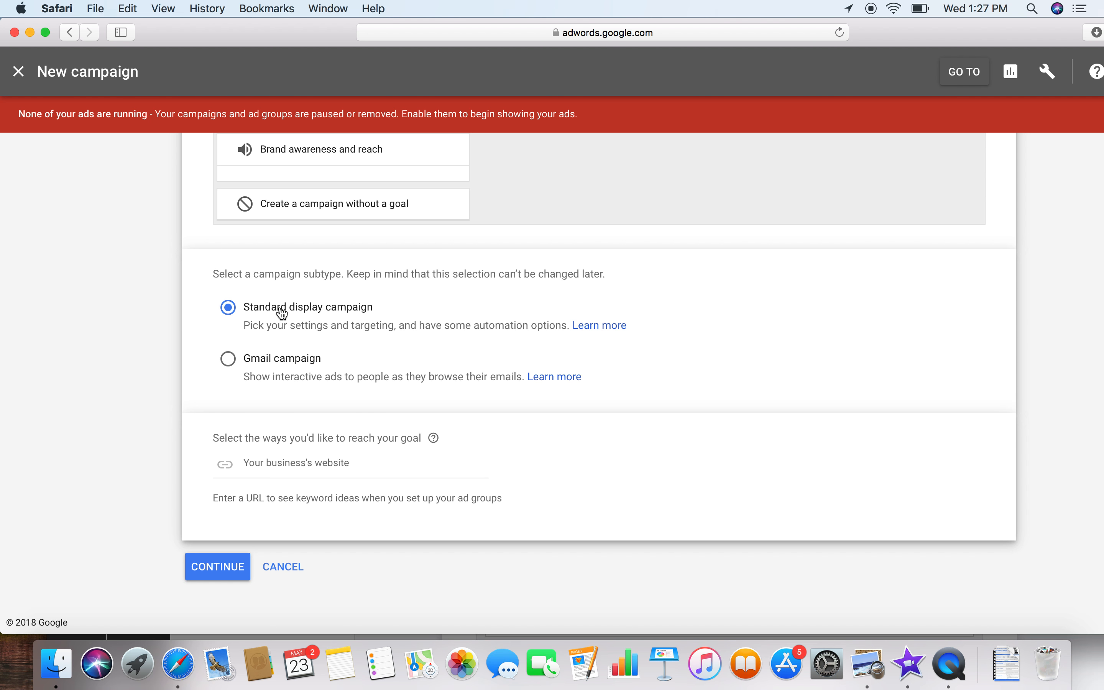
pyautogui.click(285, 462)
pyautogui.write('www.diy')
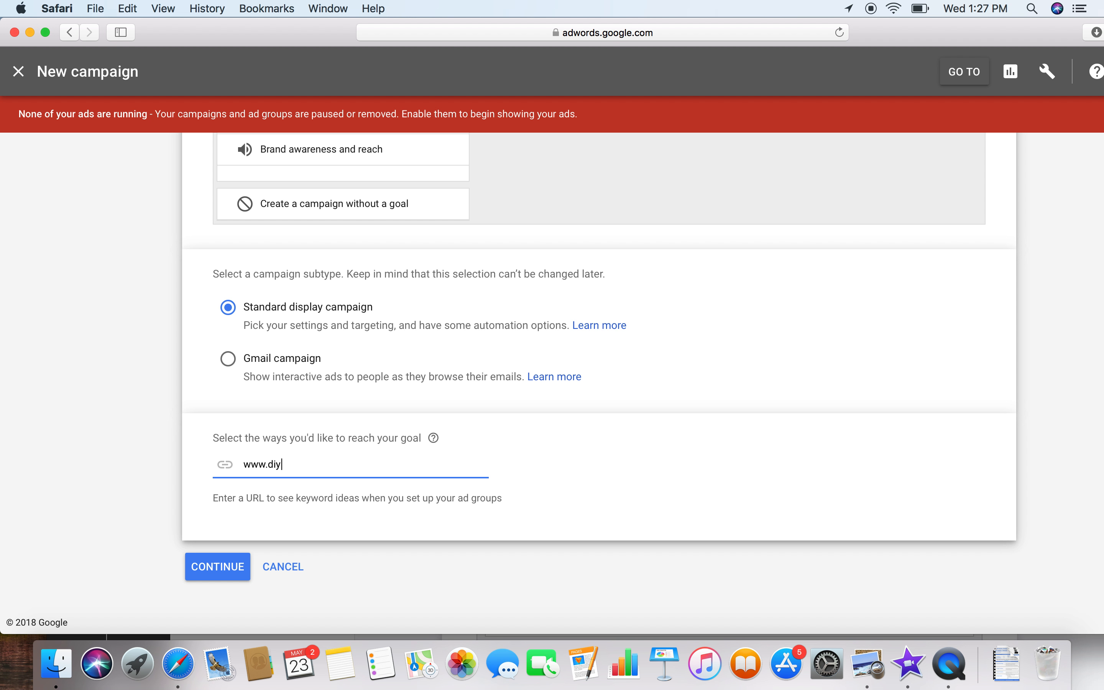
pyautogui.write('digitalstrategy.com')
pyautogui.click(221, 571)
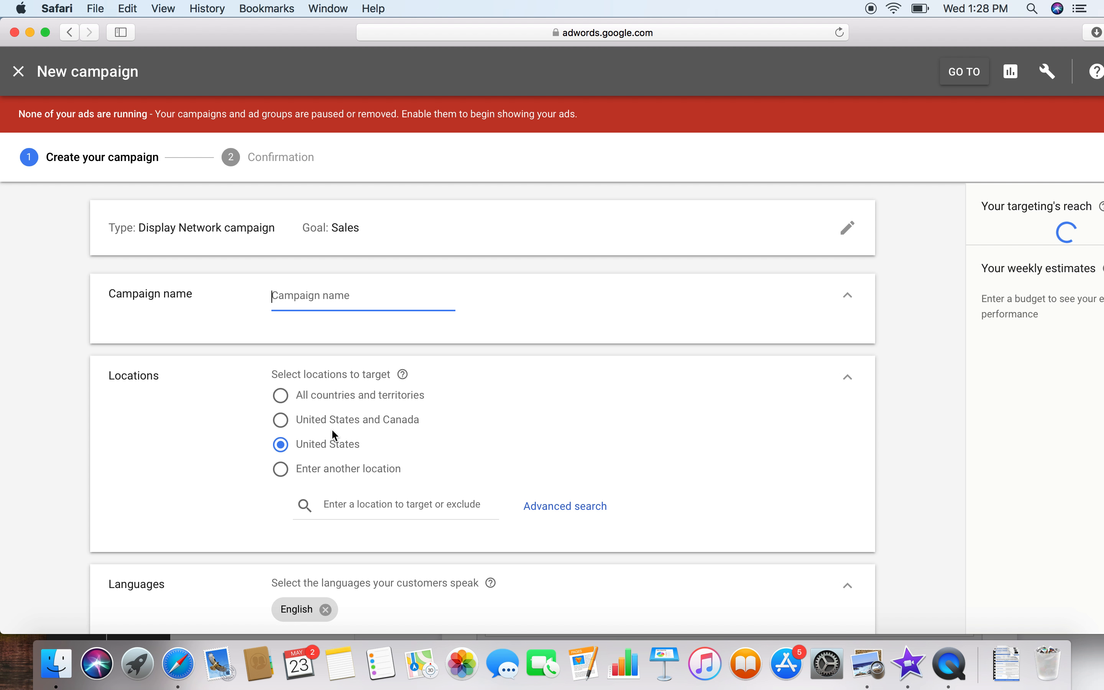
# - Name the campaign "DIY Digital Strategy" and save a location target of 20 mi around Dedham, MA 02026
pyautogui.write('DIY Digital Strategy')
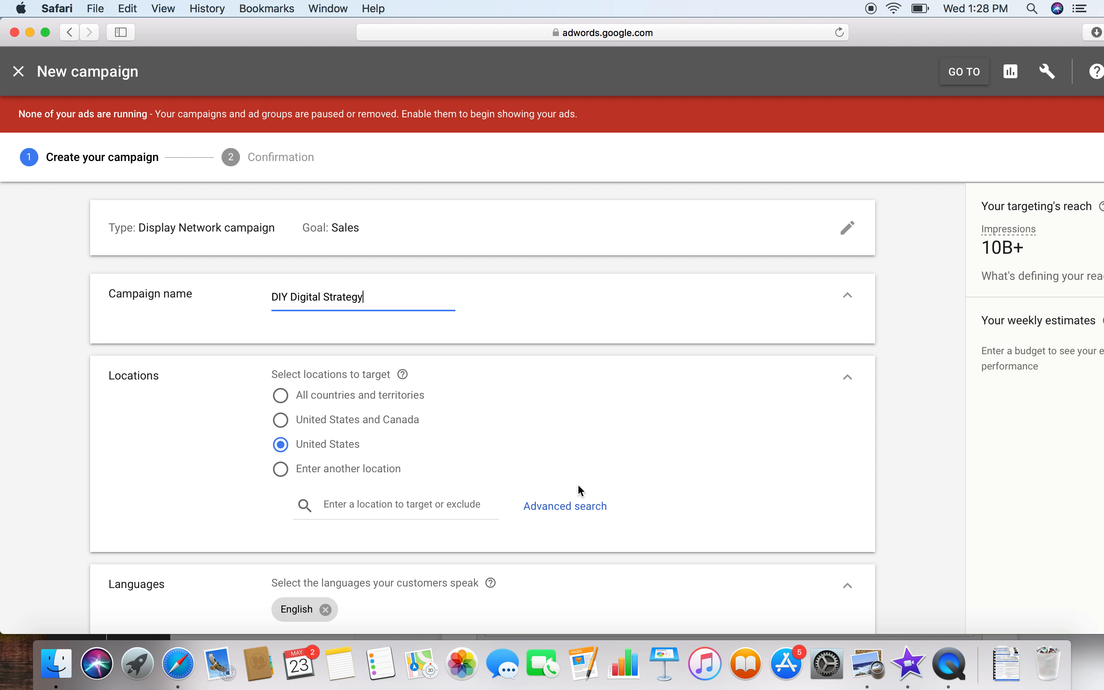
pyautogui.scroll(-3, 580, 490)
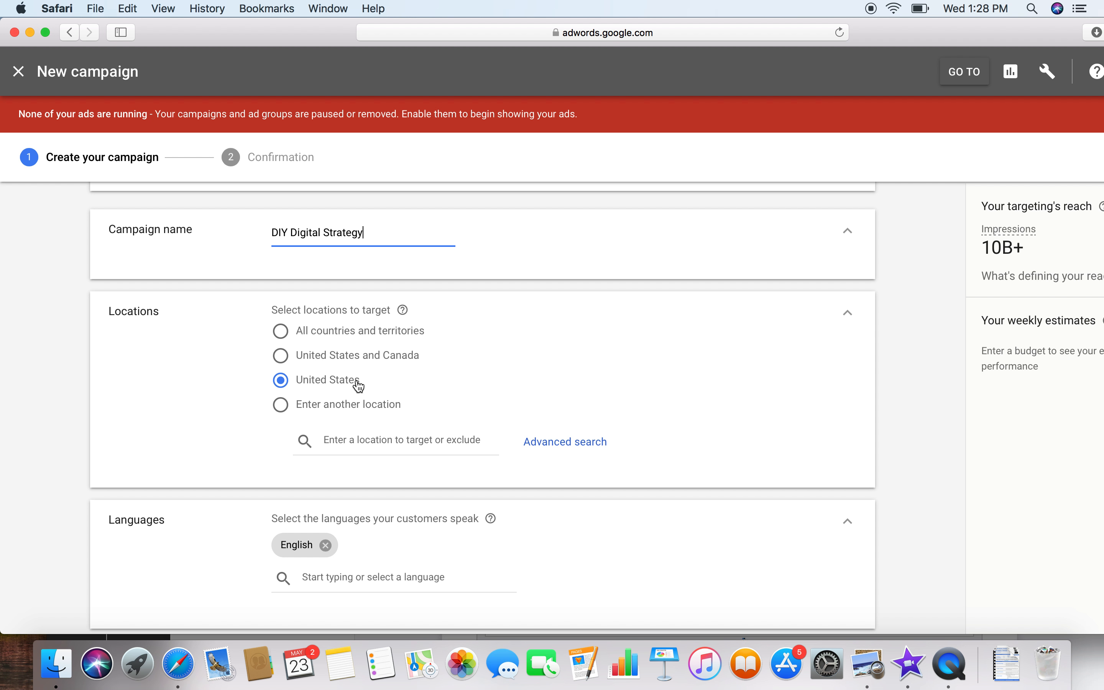
pyautogui.click(577, 444)
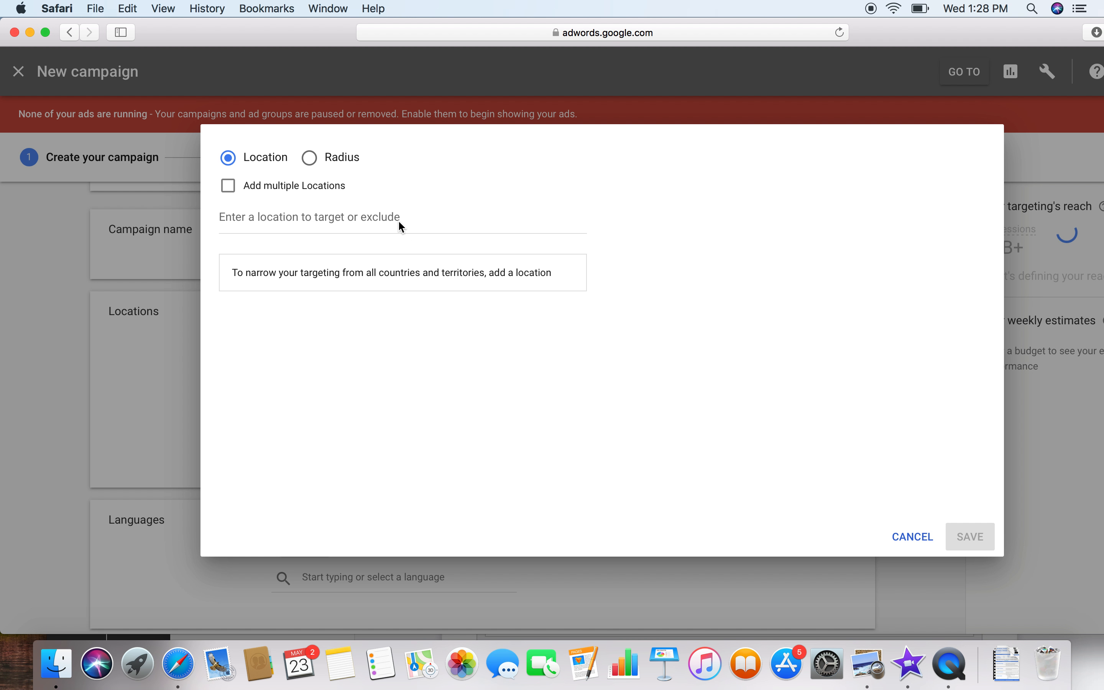
pyautogui.click(329, 160)
pyautogui.click(338, 214)
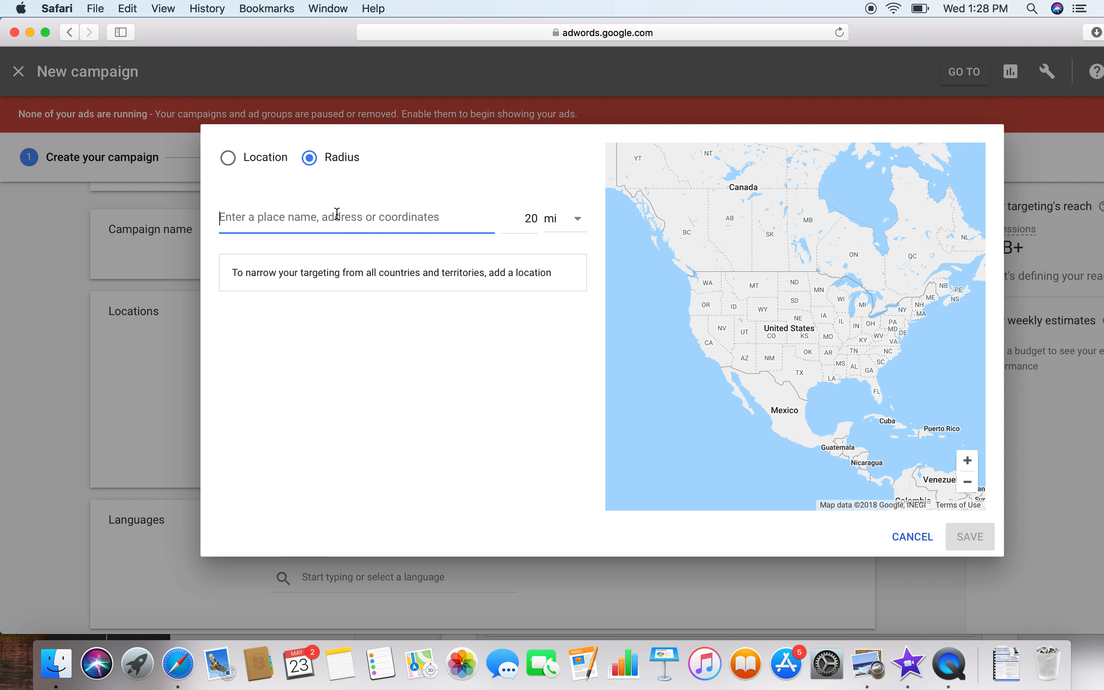
pyautogui.write('02026')
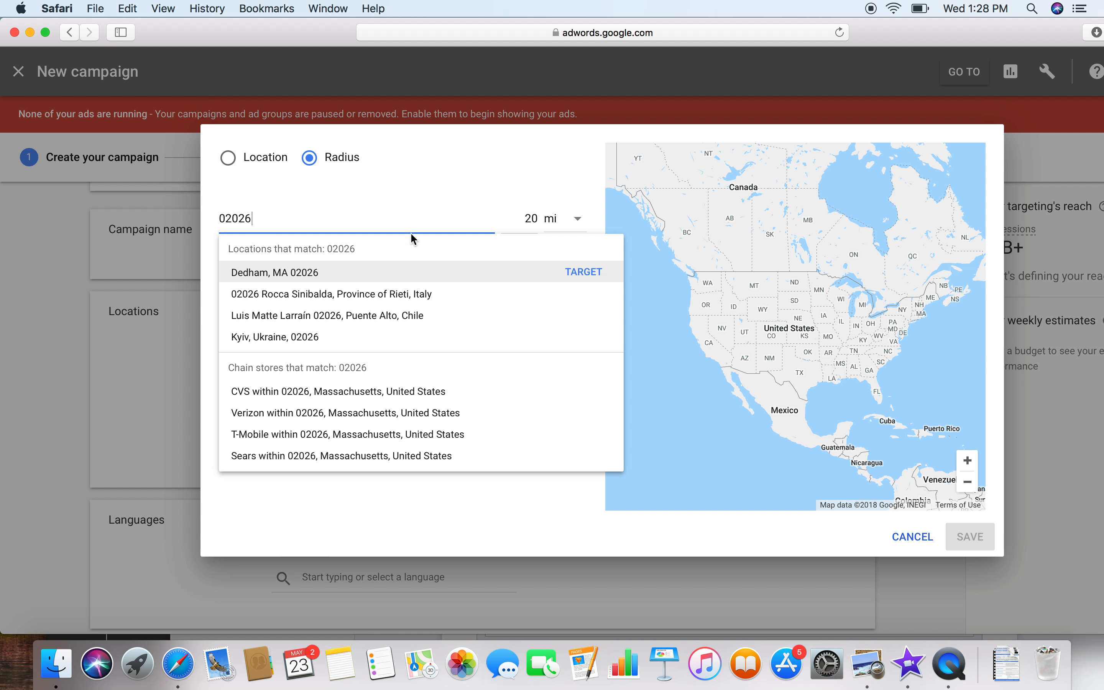
pyautogui.click(598, 277)
pyautogui.click(568, 228)
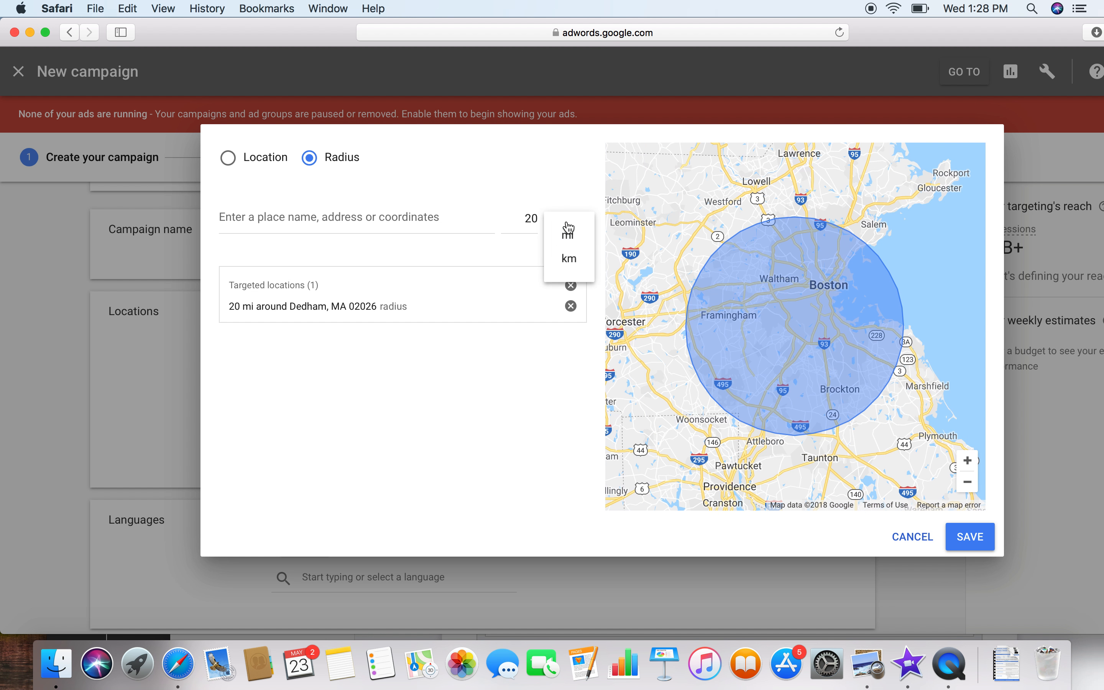
pyautogui.doubleClick(531, 220)
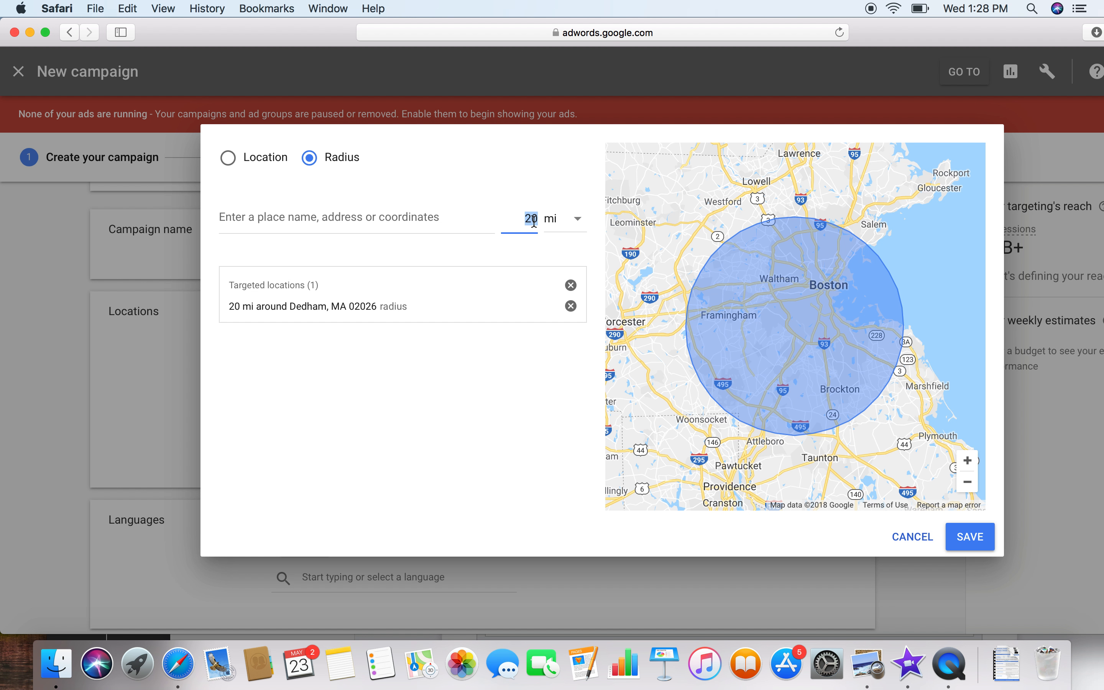
pyautogui.click(982, 538)
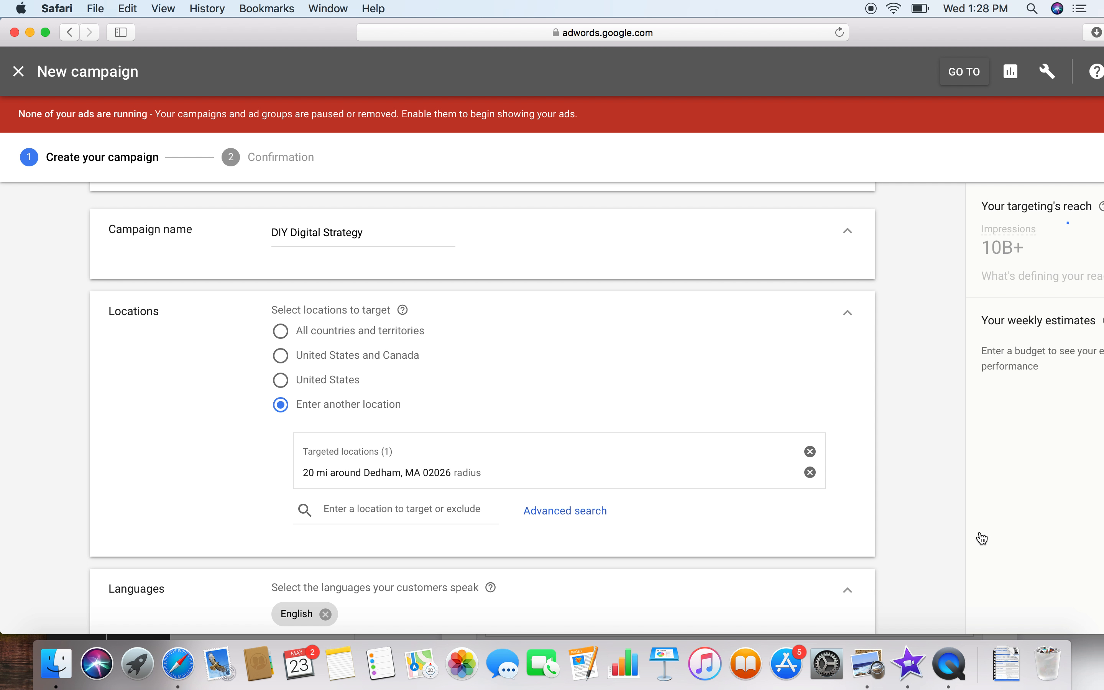
# - Keep the bidding focus on Clicks and set how to get them to Automatically maximize clicks
pyautogui.scroll(-5, 673, 431)
pyautogui.scroll(-5, 676, 432)
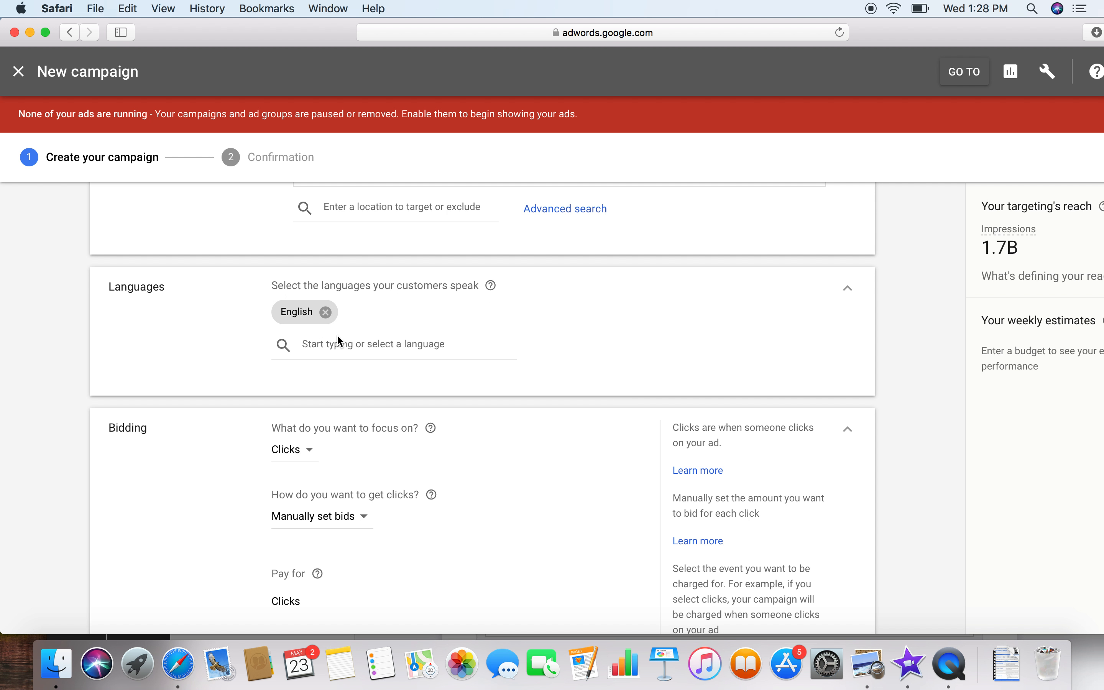
pyautogui.scroll(-5, 498, 441)
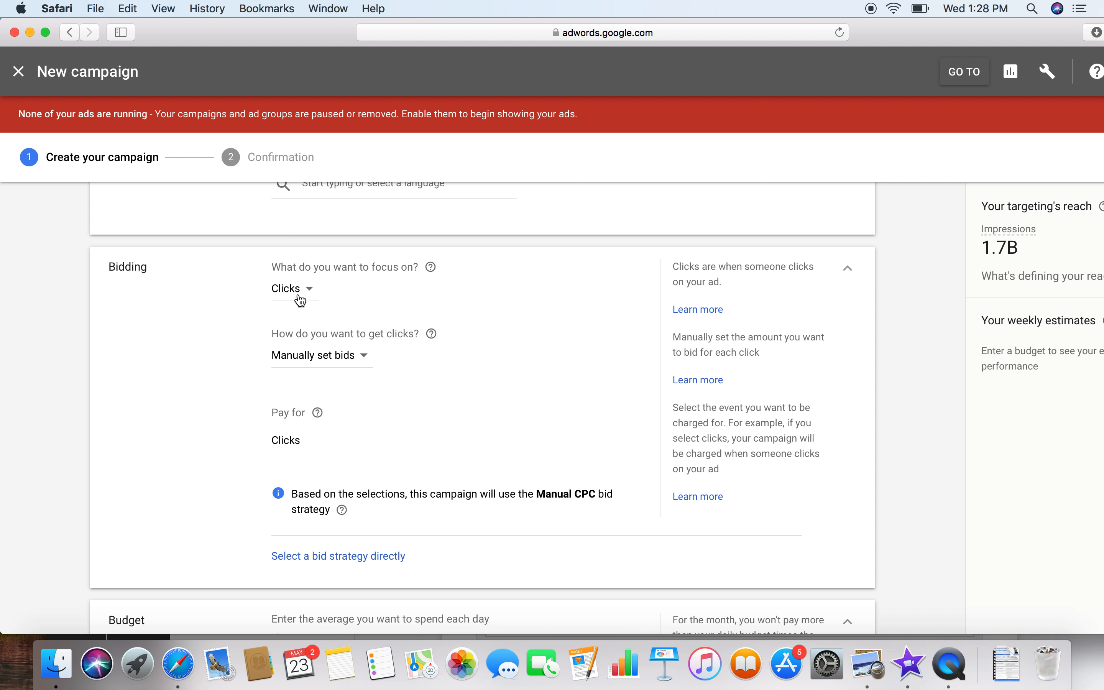
pyautogui.click(301, 300)
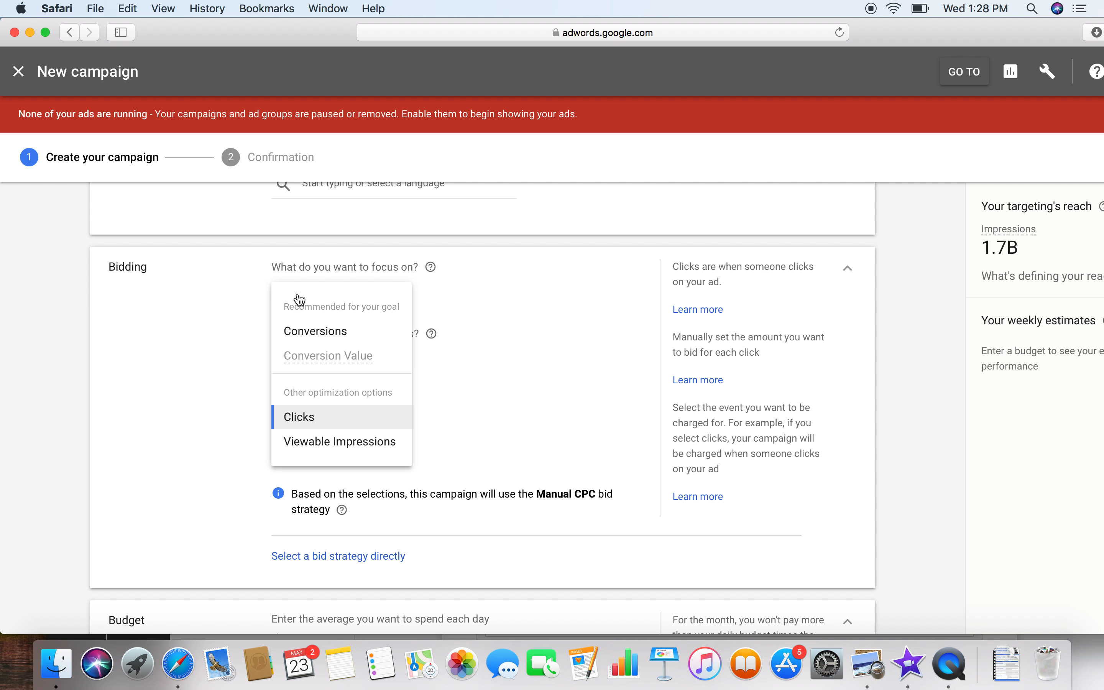
pyautogui.click(490, 317)
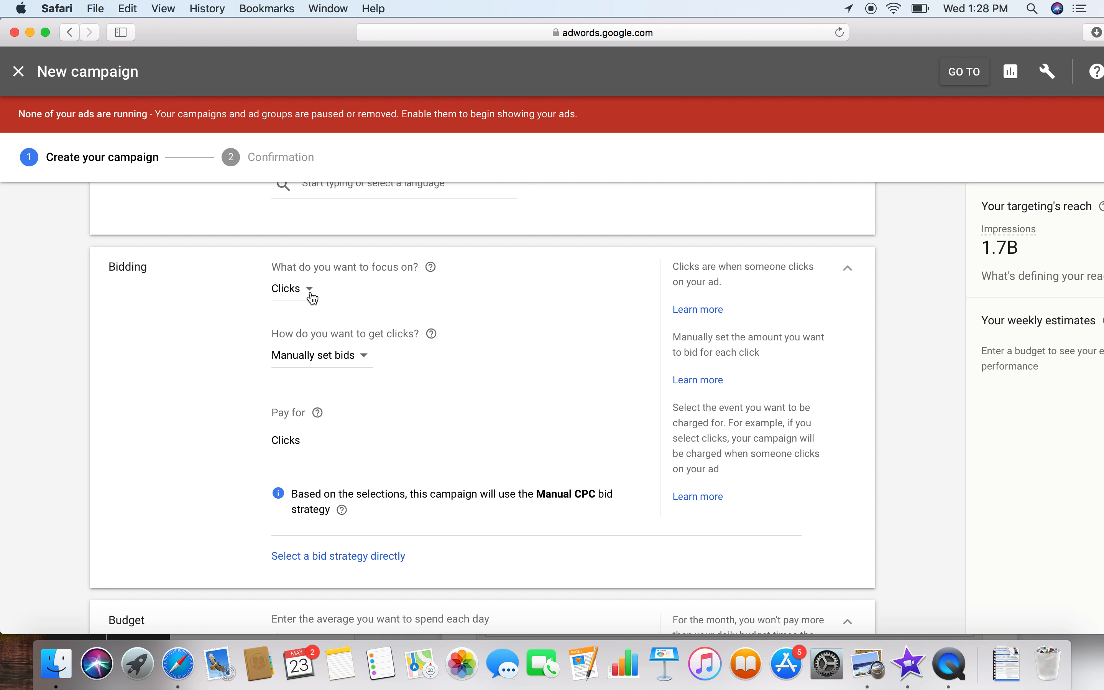
pyautogui.click(326, 355)
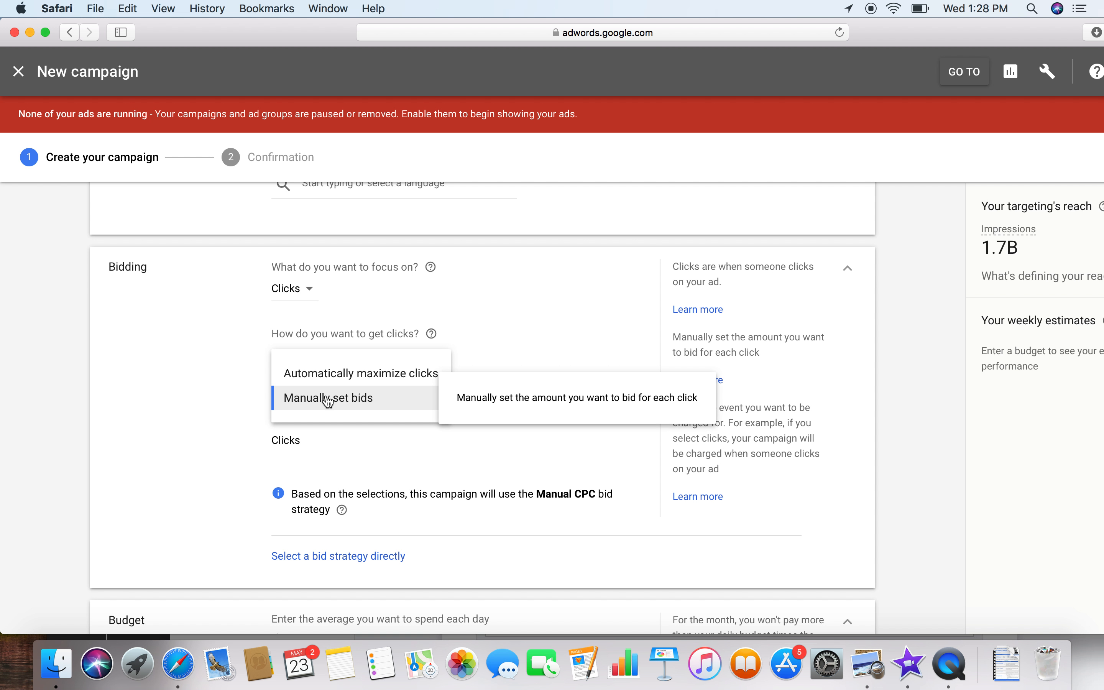
pyautogui.click(328, 385)
# - Set the maximum CPC bid limit to $1.5
pyautogui.click(341, 417)
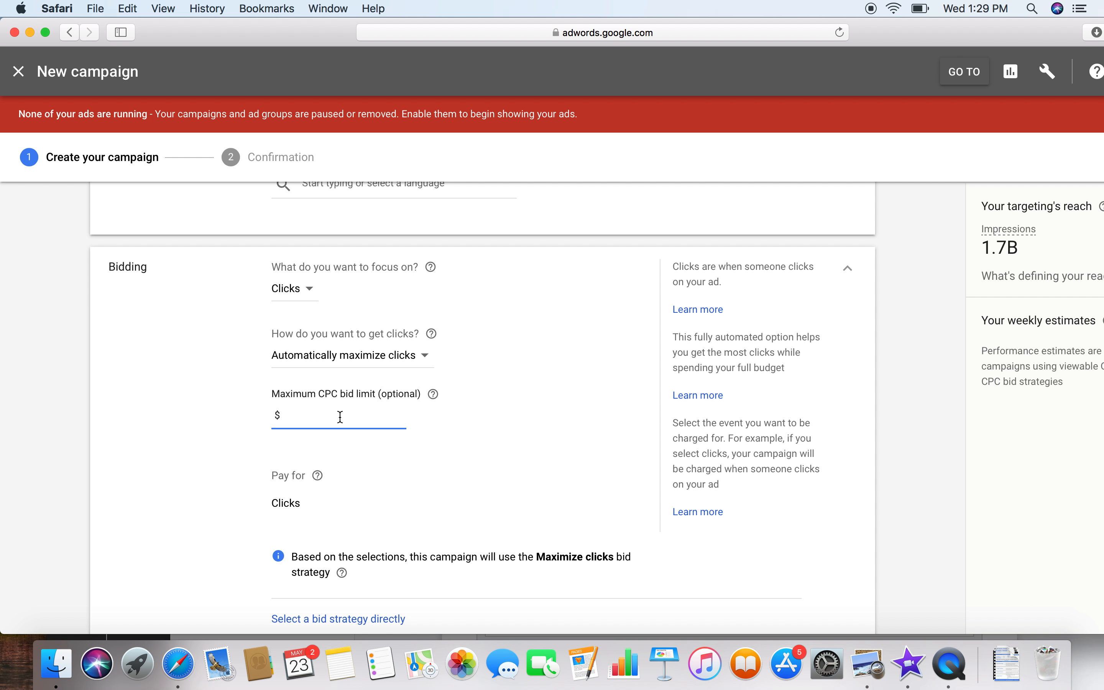
pyautogui.write('1.4')
pyautogui.press('BackSpace')
pyautogui.write('5')
# - Set the campaign's average daily budget to $10 and recheck the maximum CPC bid limit
pyautogui.scroll(-1, 352, 530)
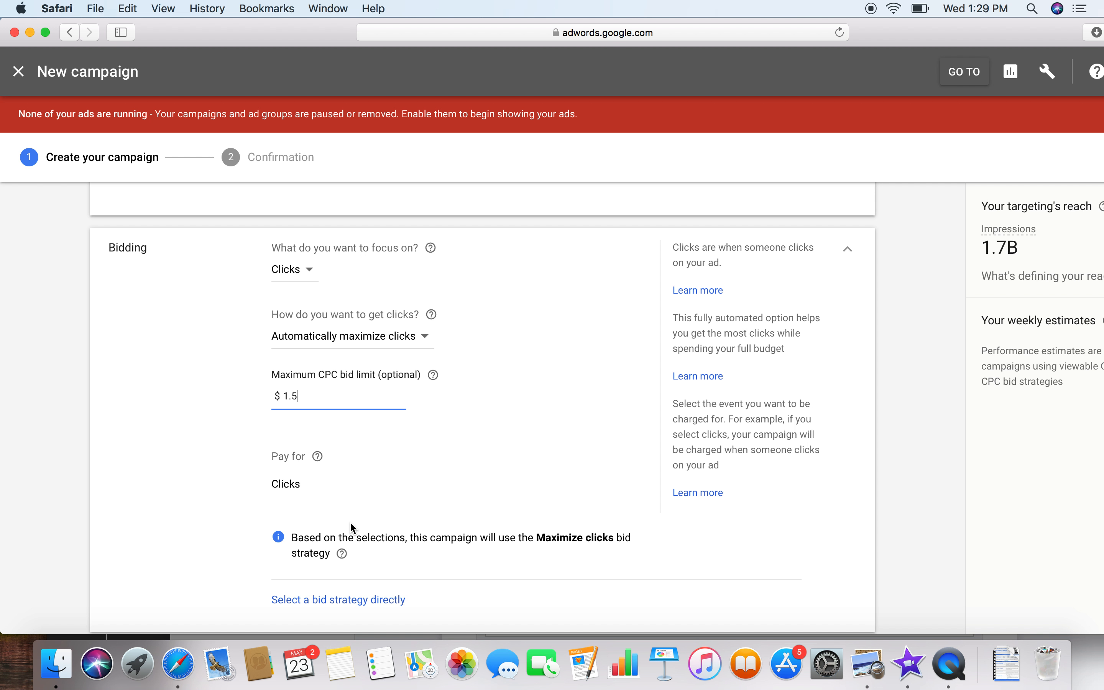
pyautogui.scroll(-10, 351, 524)
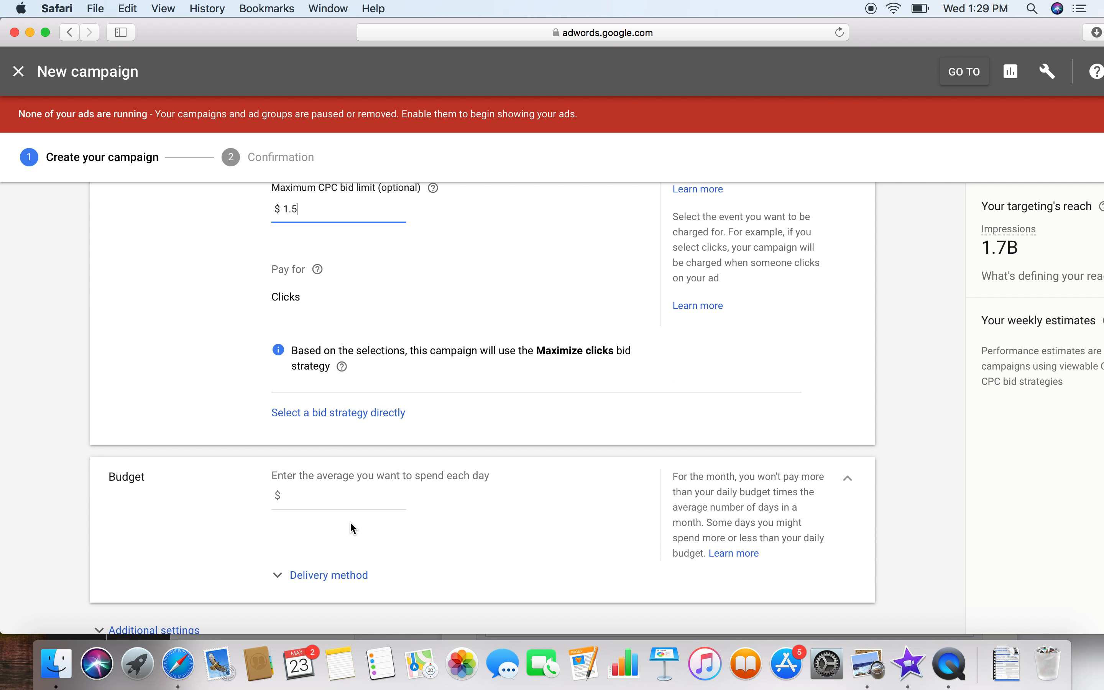
pyautogui.click(324, 489)
pyautogui.write('10')
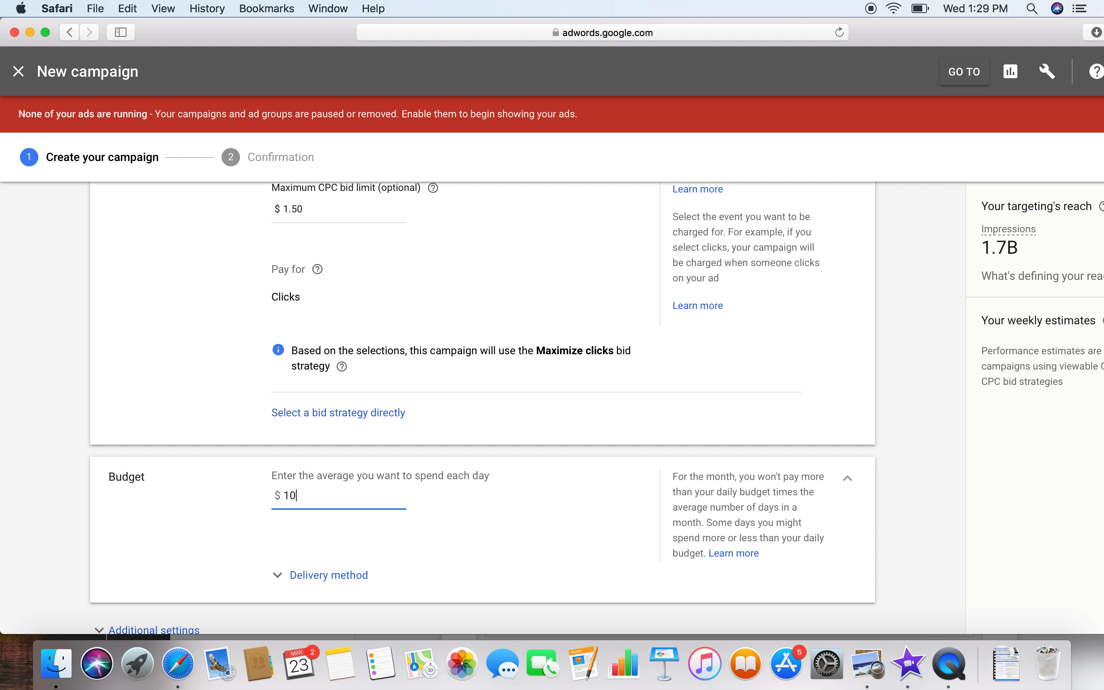
pyautogui.scroll(5, 540, 552)
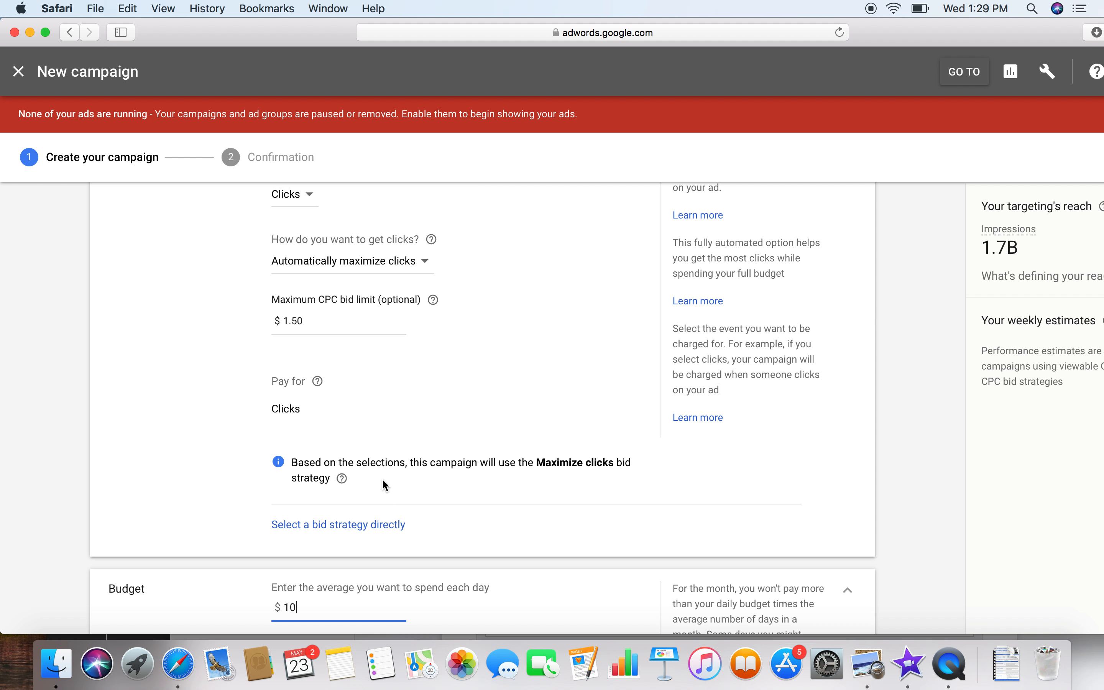
pyautogui.doubleClick(299, 321)
pyautogui.scroll(-4, 343, 395)
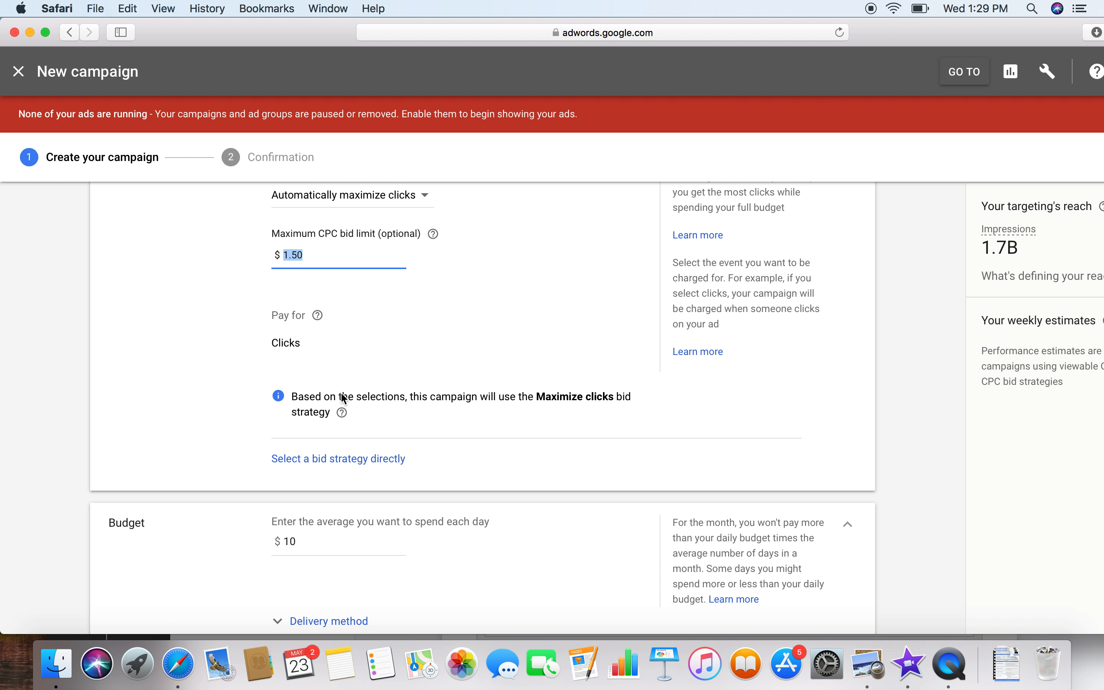
pyautogui.click(342, 392)
# - Name the campaign's ad group "DIY Digtal"
pyautogui.scroll(-8, 343, 397)
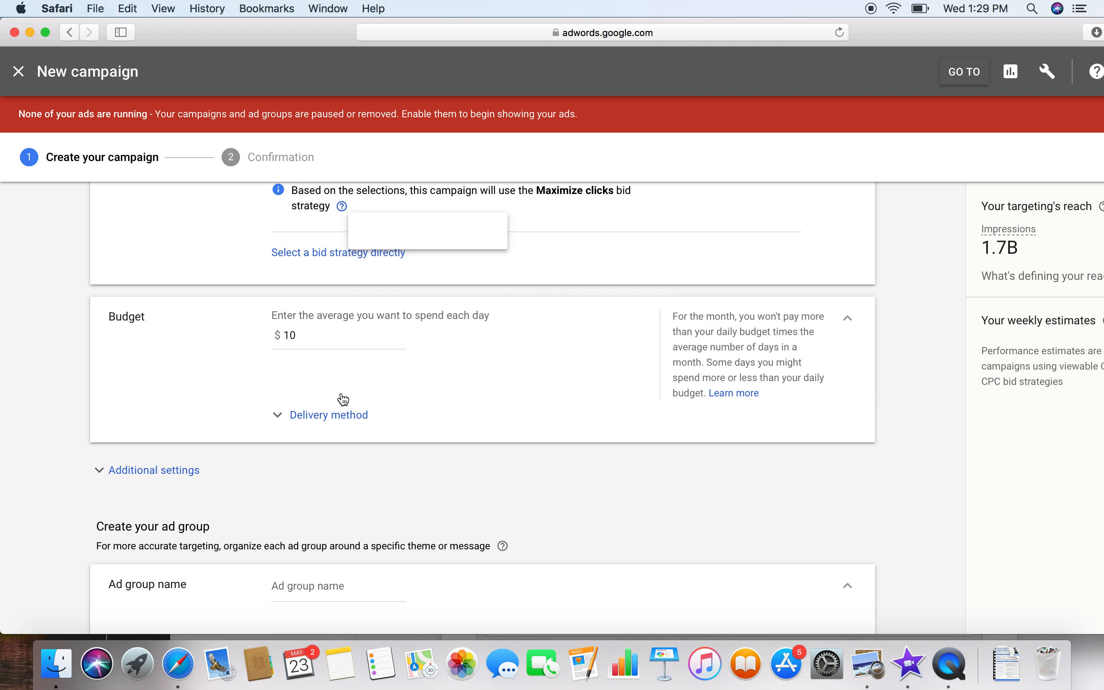
pyautogui.scroll(-10, 359, 465)
pyautogui.click(314, 358)
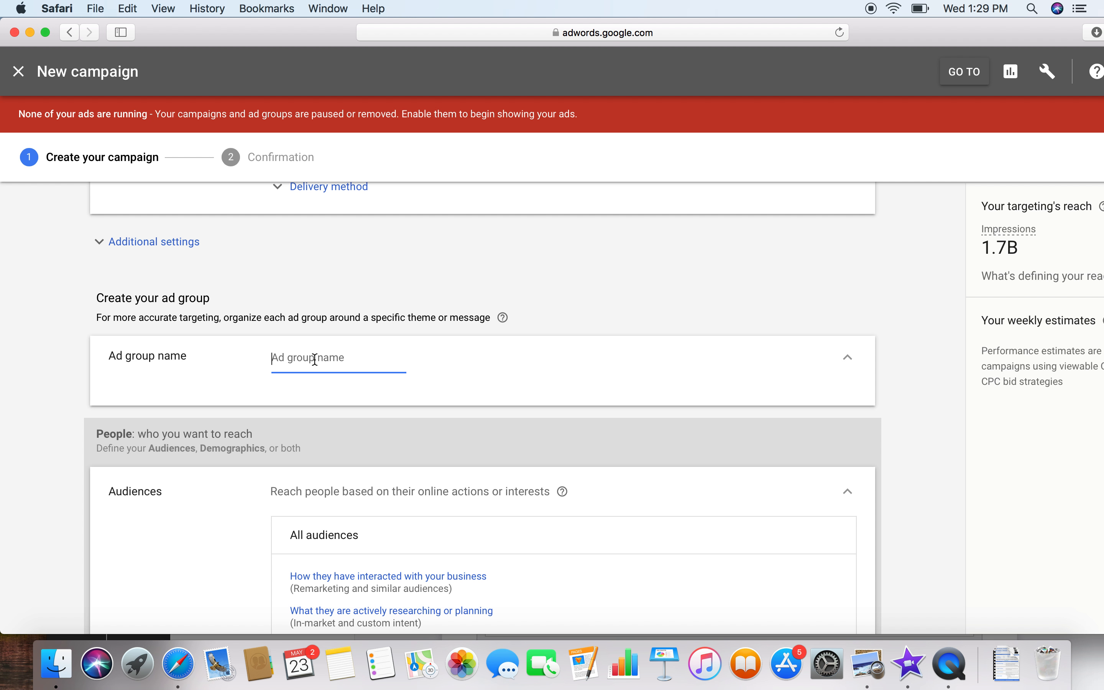
pyautogui.write('DIY Digtal')
# - Add the "diy digital strategy" website visitors list to the ad group's targeted audiences
pyautogui.scroll(-3, 406, 416)
pyautogui.scroll(-3, 143, 448)
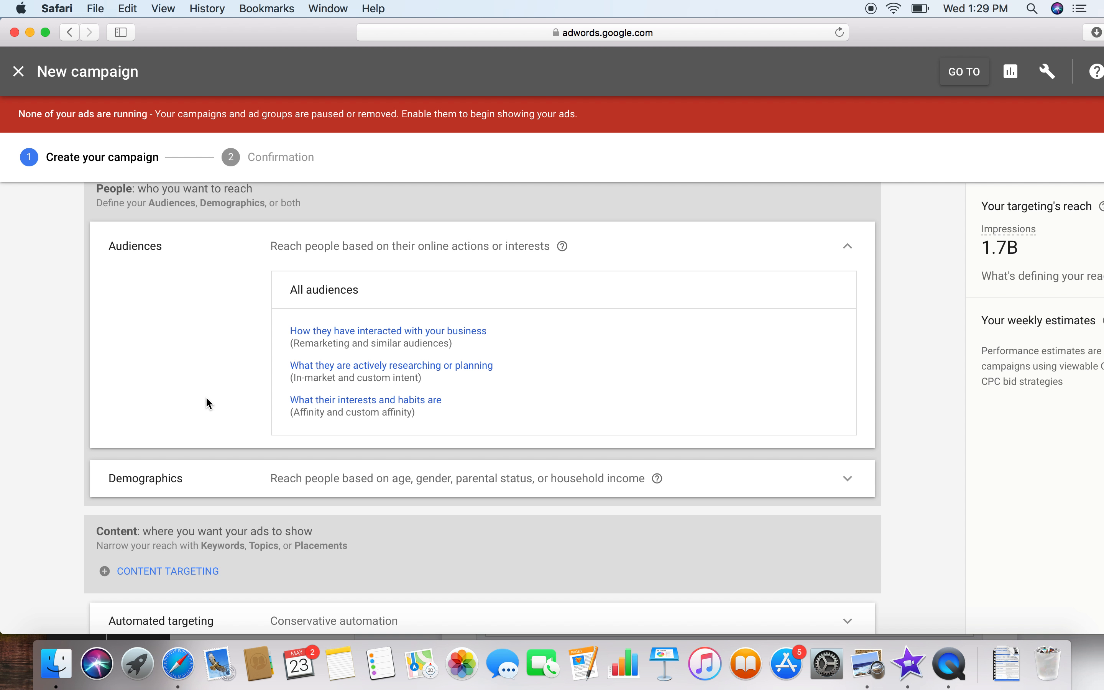
pyautogui.click(353, 332)
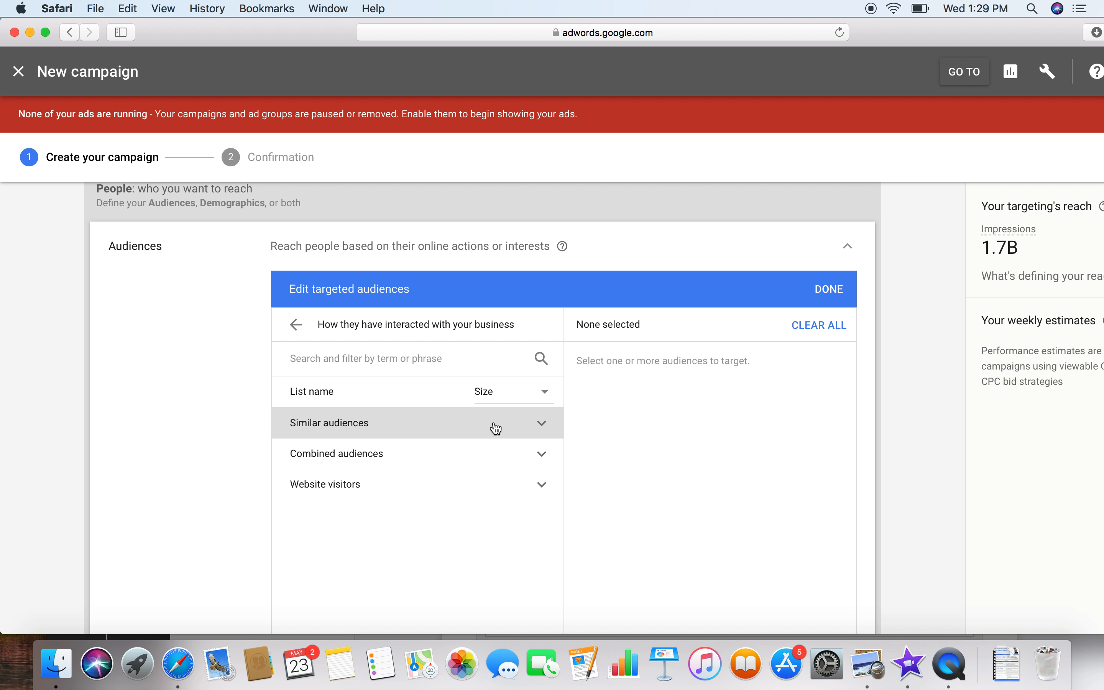
pyautogui.click(544, 485)
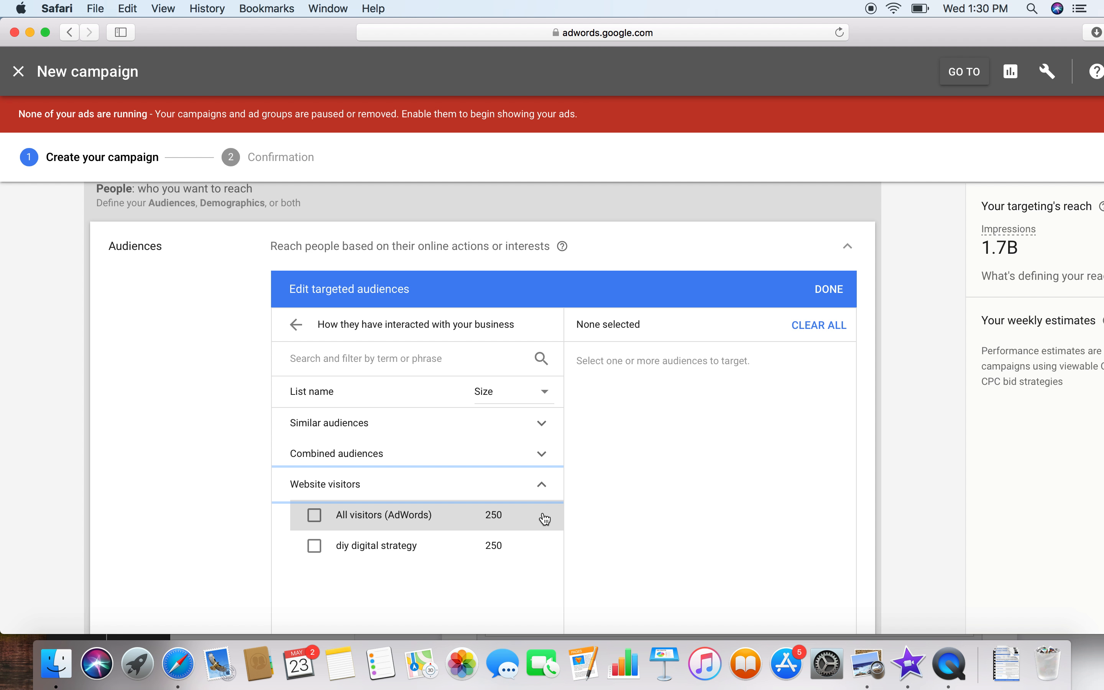
pyautogui.click(314, 546)
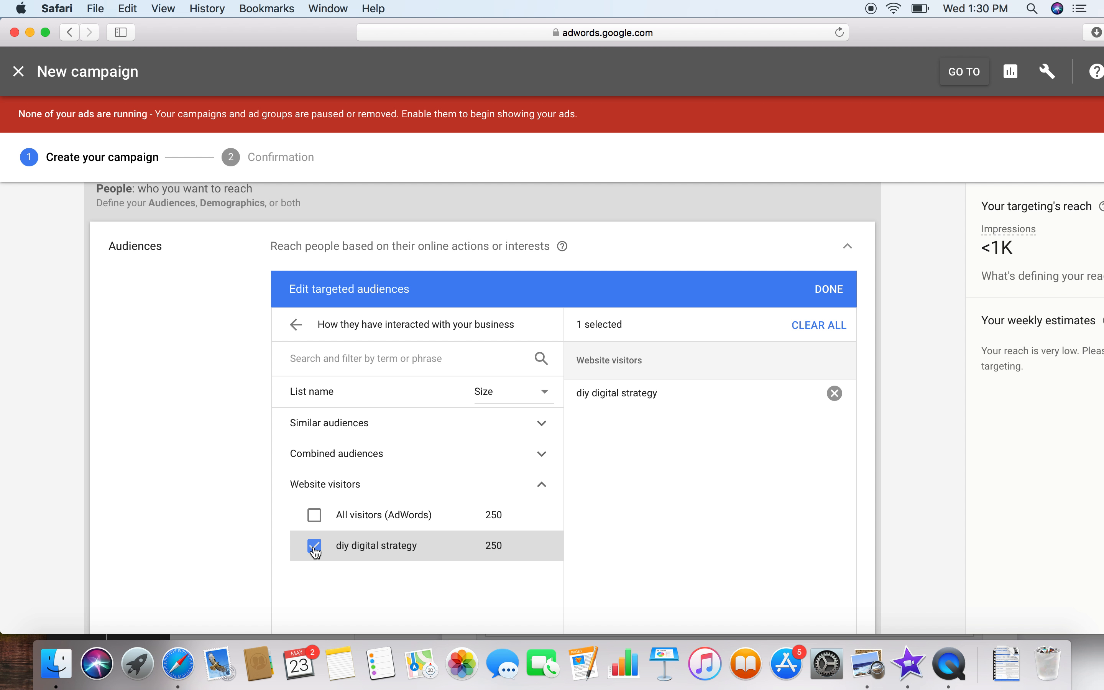
pyautogui.click(293, 333)
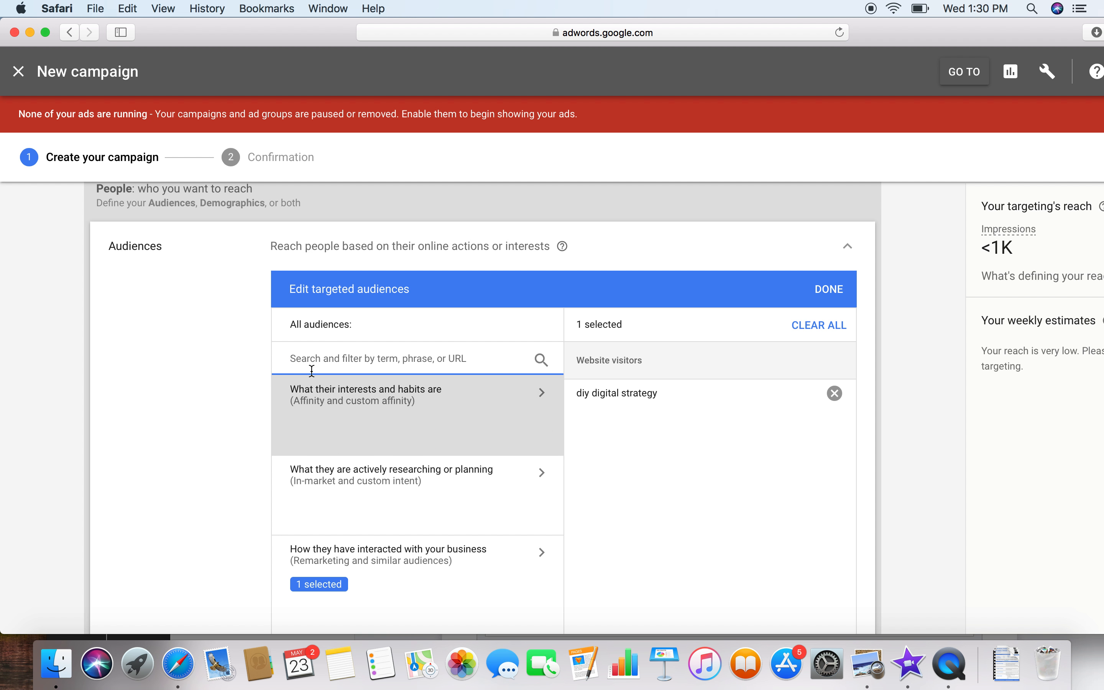
# - Add the in-market audience Advertising & Marketing Services, under Business Services, to the targeted audiences
pyautogui.scroll(-1, 184, 407)
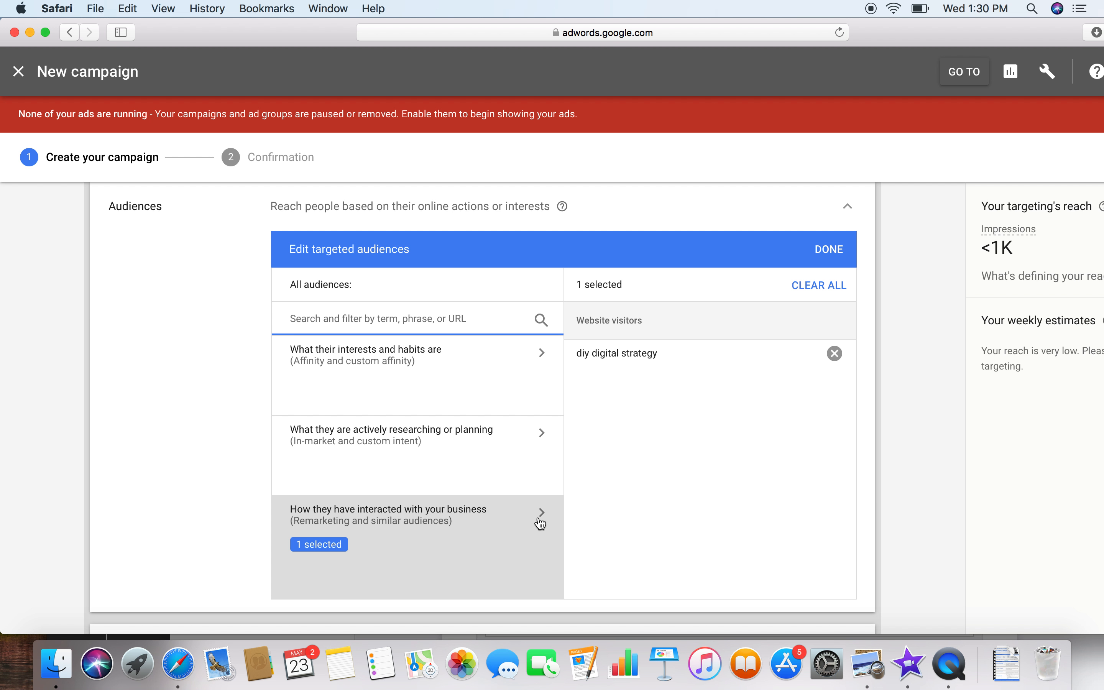
pyautogui.click(545, 450)
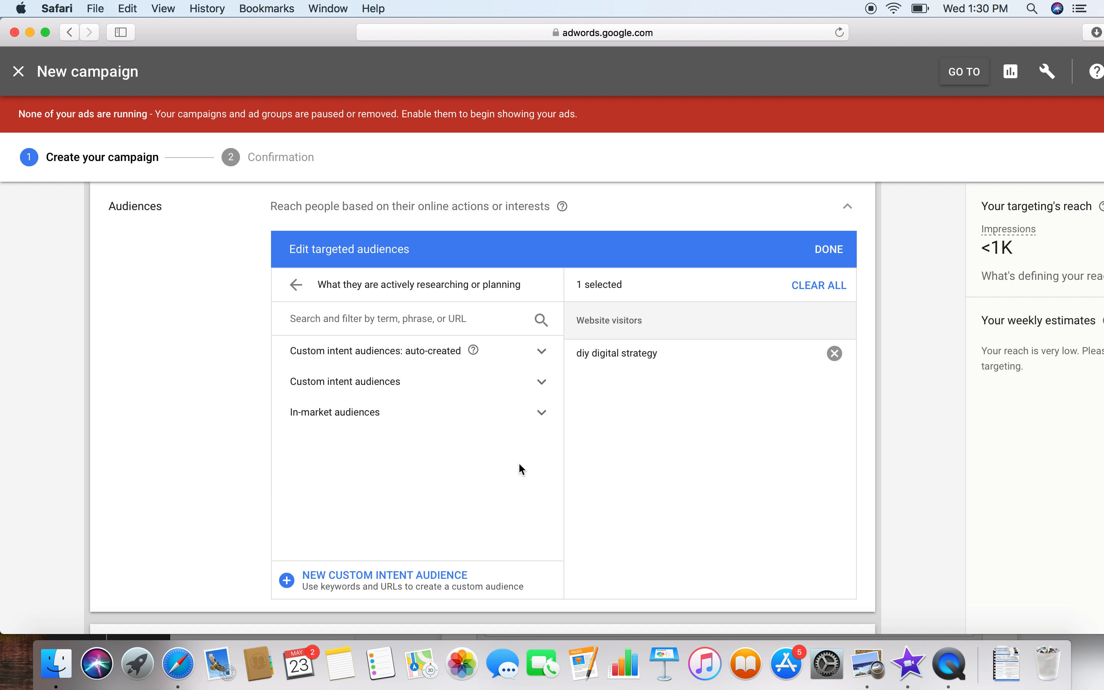
pyautogui.scroll(-1, 515, 462)
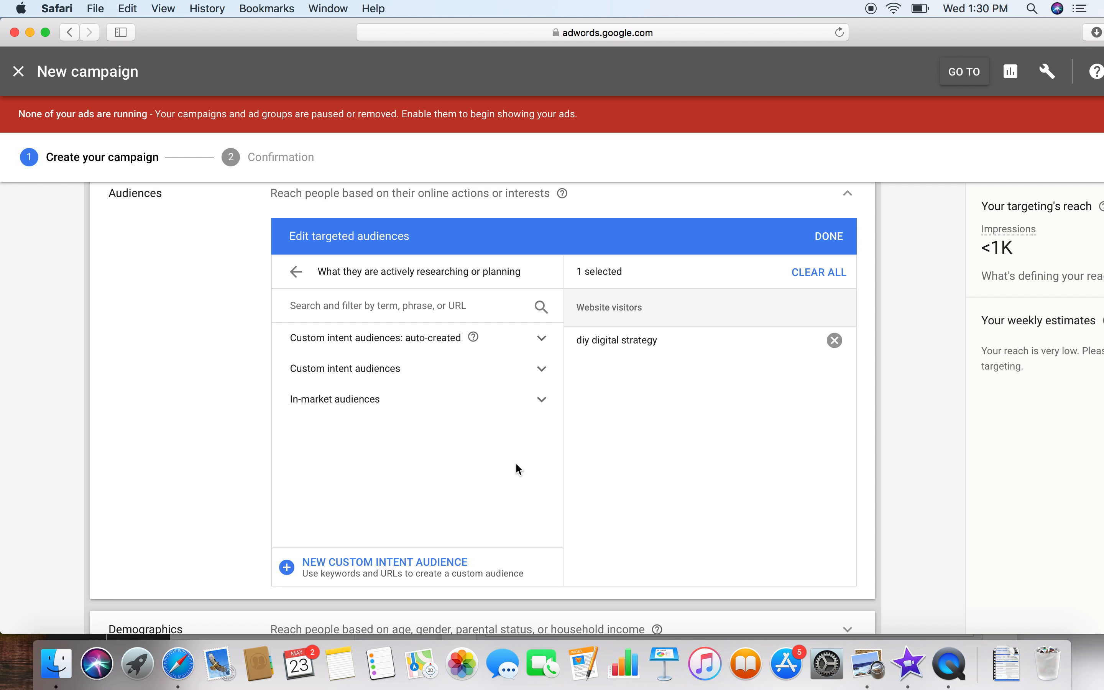
pyautogui.click(543, 400)
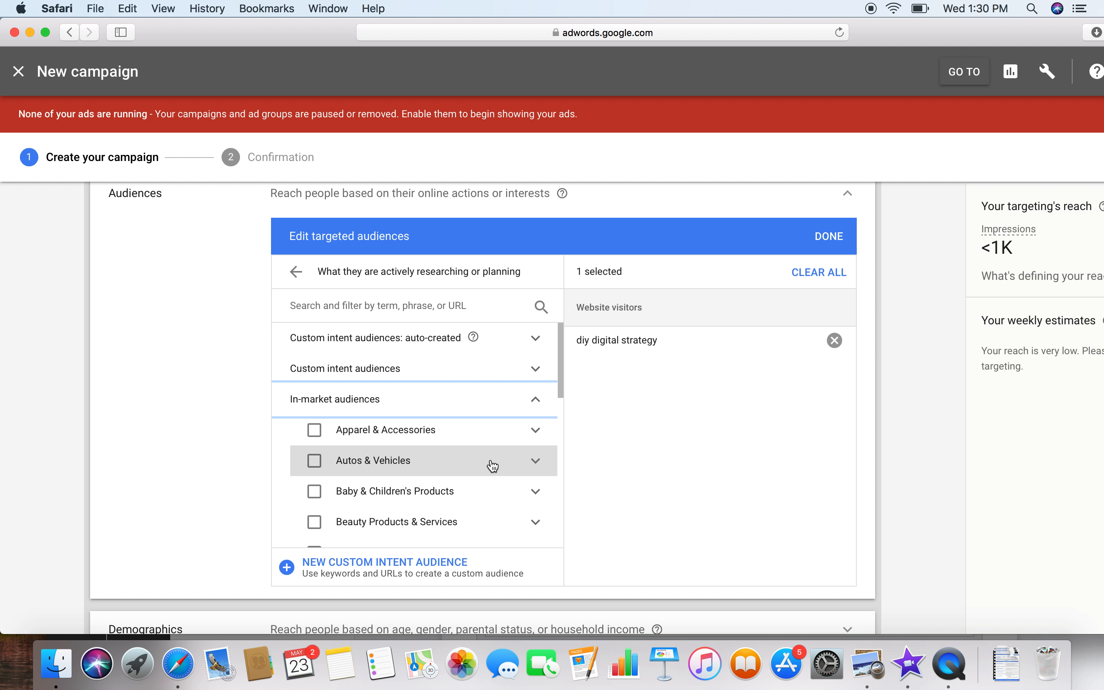
pyautogui.scroll(-1, 505, 481)
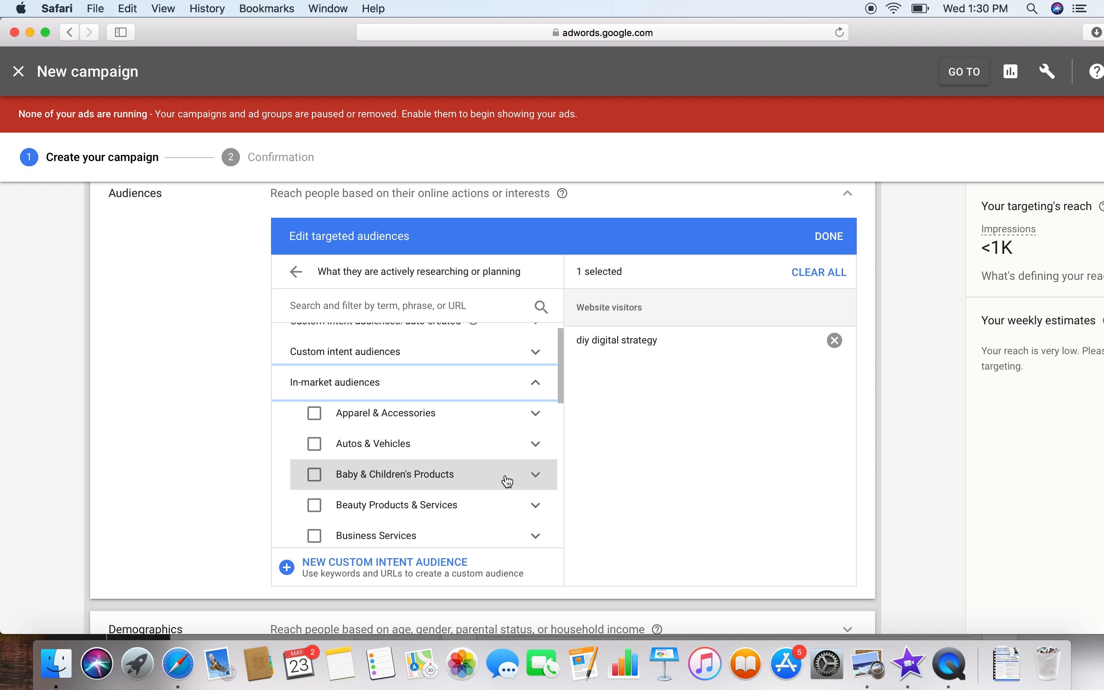
pyautogui.scroll(-5, 506, 481)
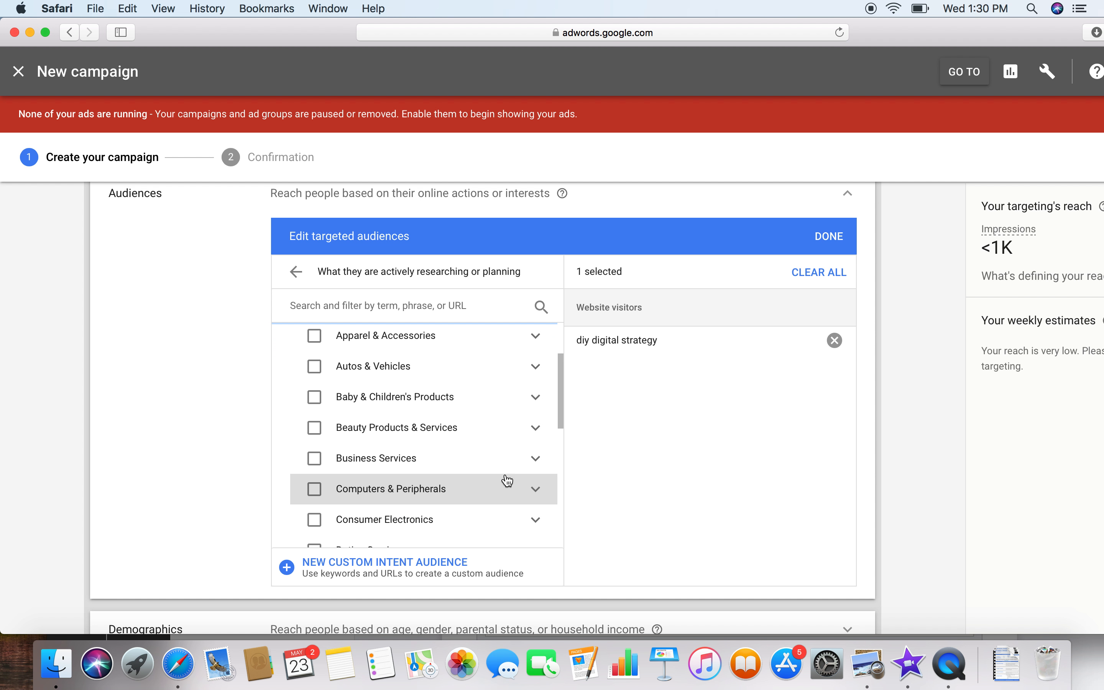
pyautogui.click(535, 460)
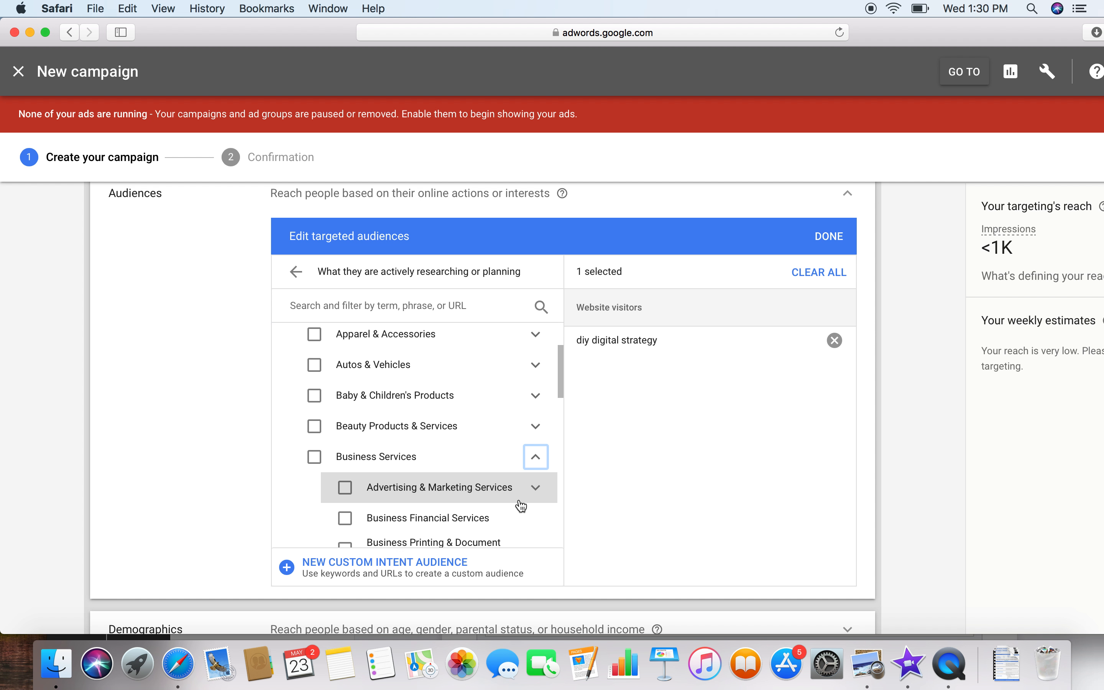
pyautogui.scroll(-3, 521, 505)
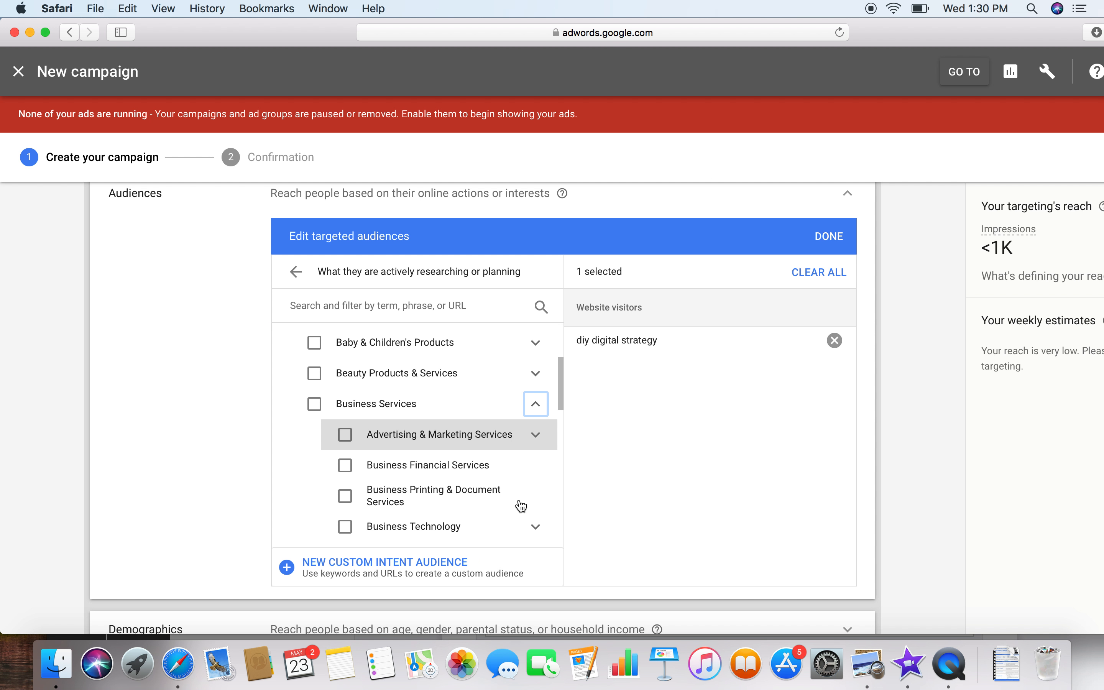
pyautogui.click(346, 439)
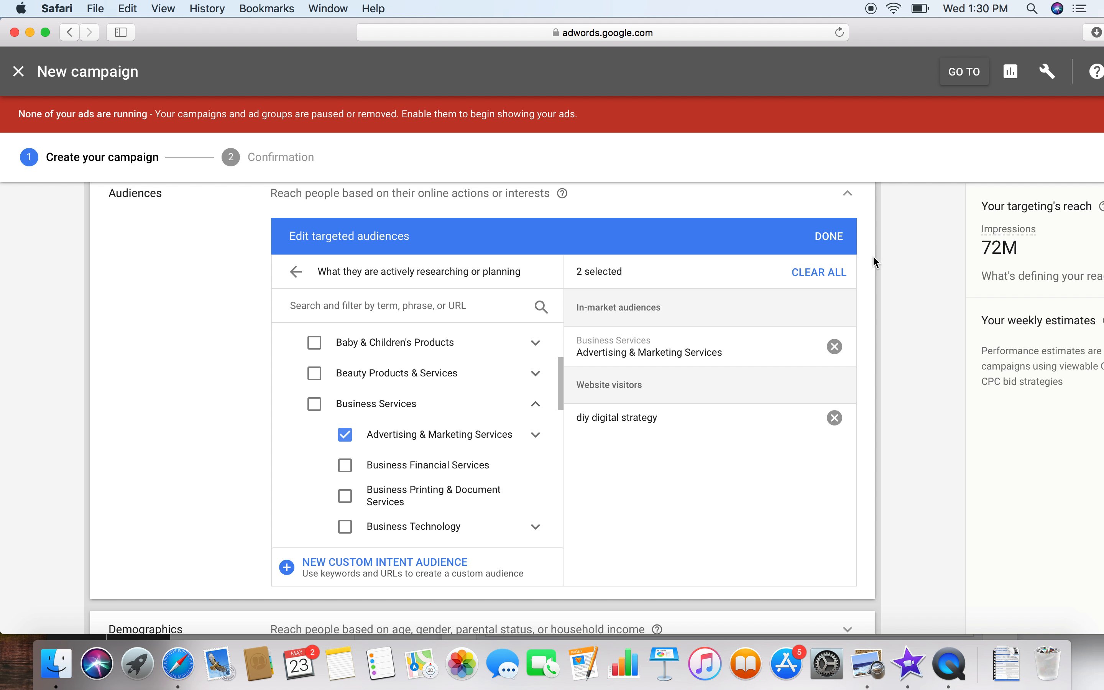
pyautogui.click(296, 272)
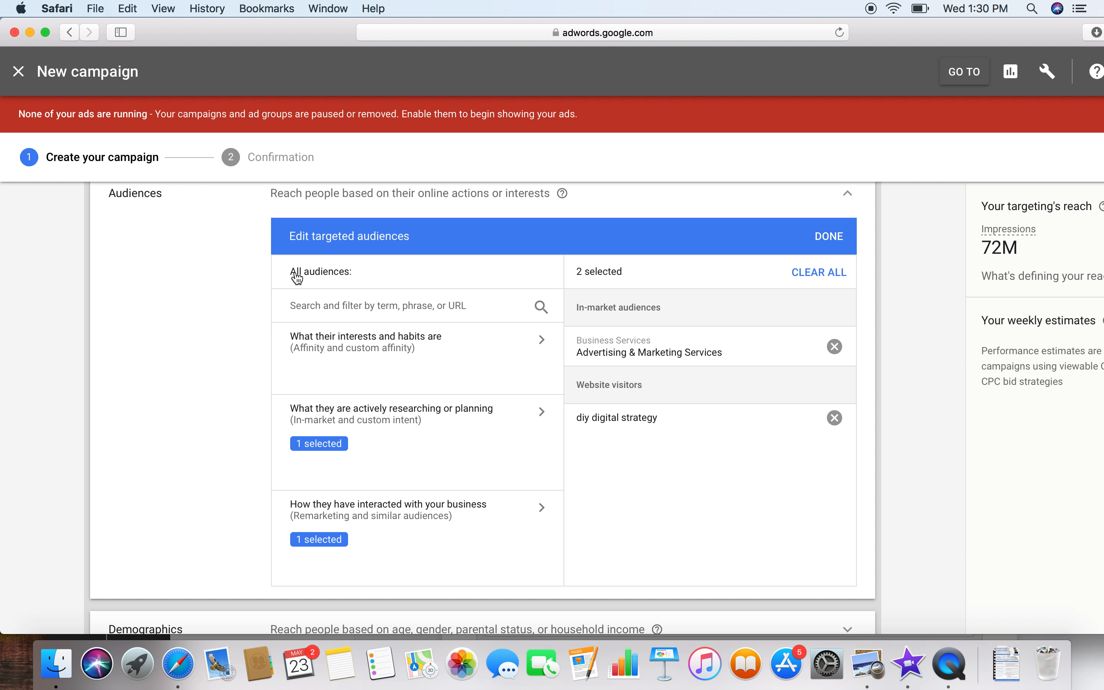
# - Start a new custom intent audience and name it "New"
pyautogui.click(495, 420)
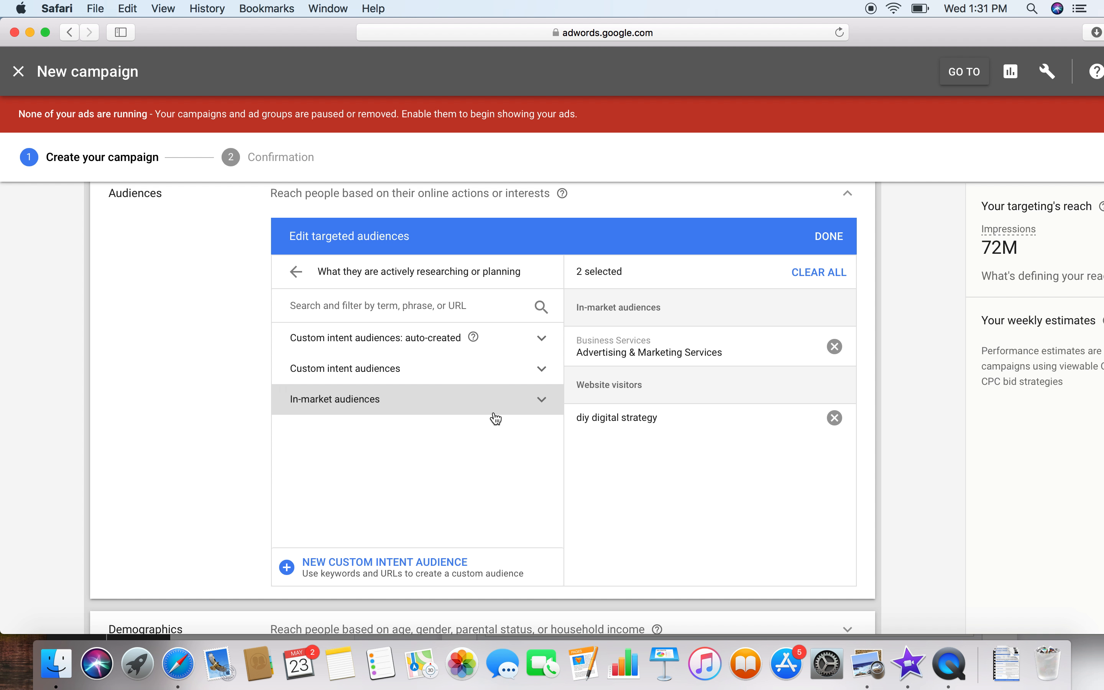
pyautogui.click(543, 369)
pyautogui.scroll(-1, 430, 443)
pyautogui.scroll(-3, 430, 443)
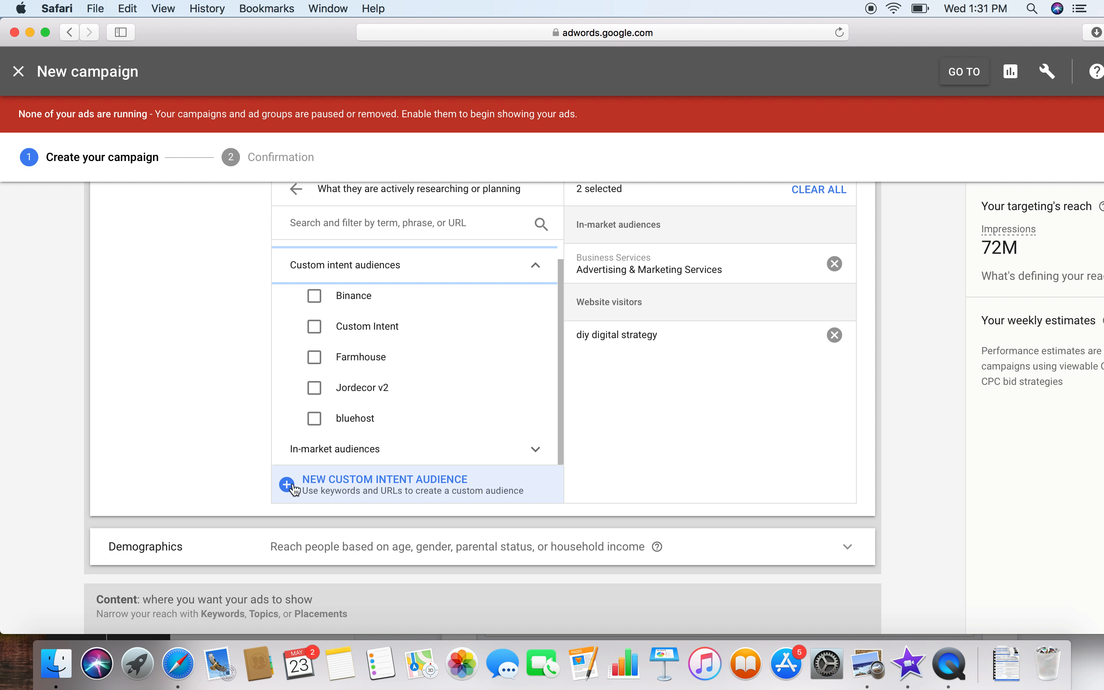
pyautogui.click(284, 490)
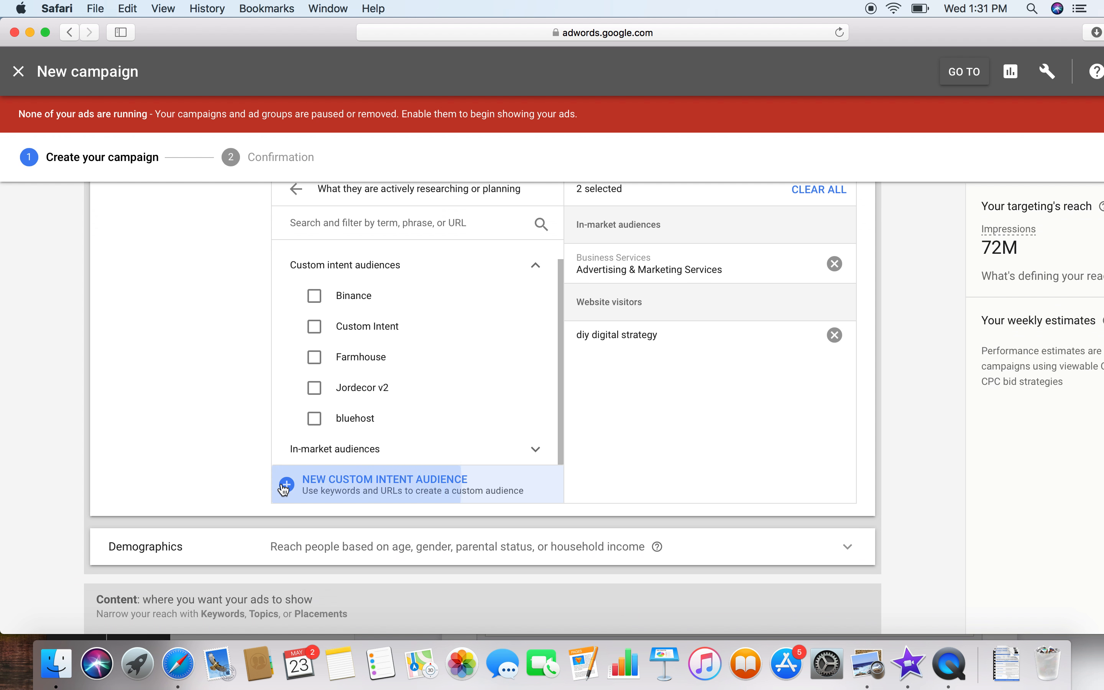
pyautogui.write('New')
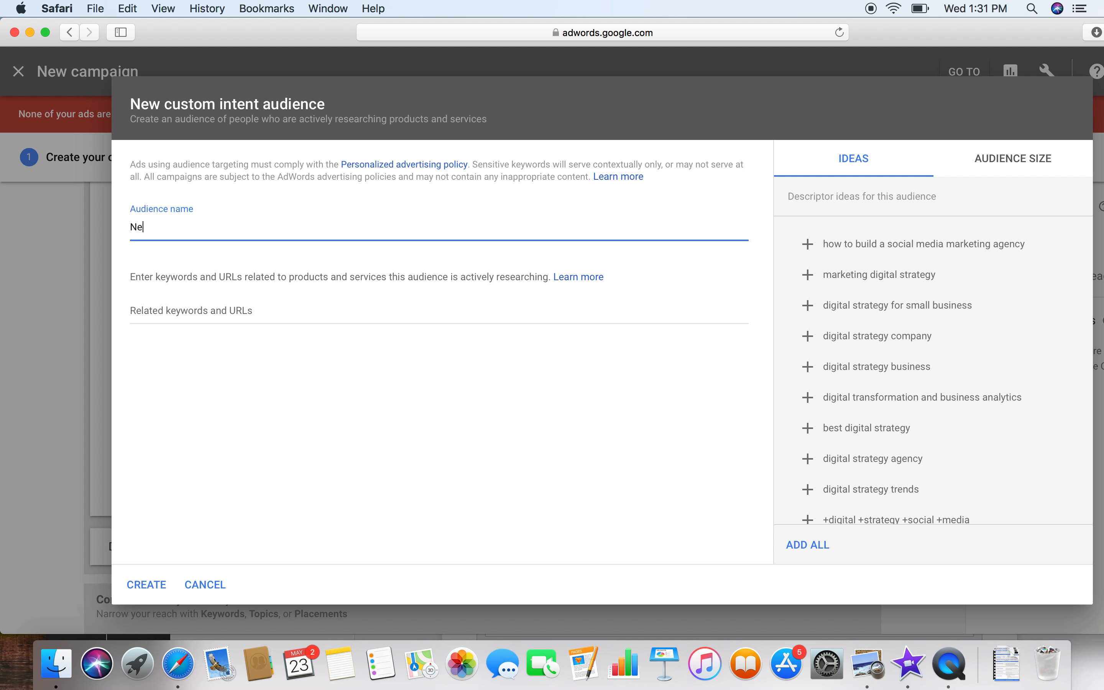
# - Enter the keywords digital advertising, paid search and business marketing plus the URL forbes.com for the custom intent audience, and discard the draft
pyautogui.click(256, 311)
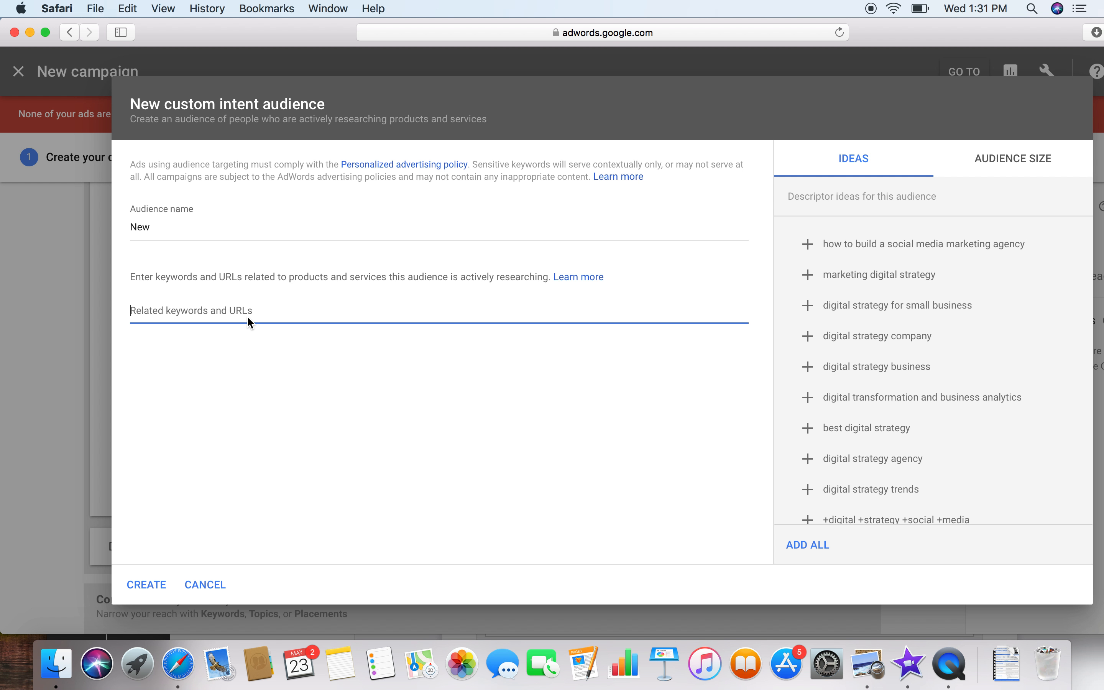
pyautogui.write('digital advertising')
pyautogui.press('Return')
pyautogui.write('paid search')
pyautogui.press('Return')
pyautogui.write('business marketing')
pyautogui.press('Return')
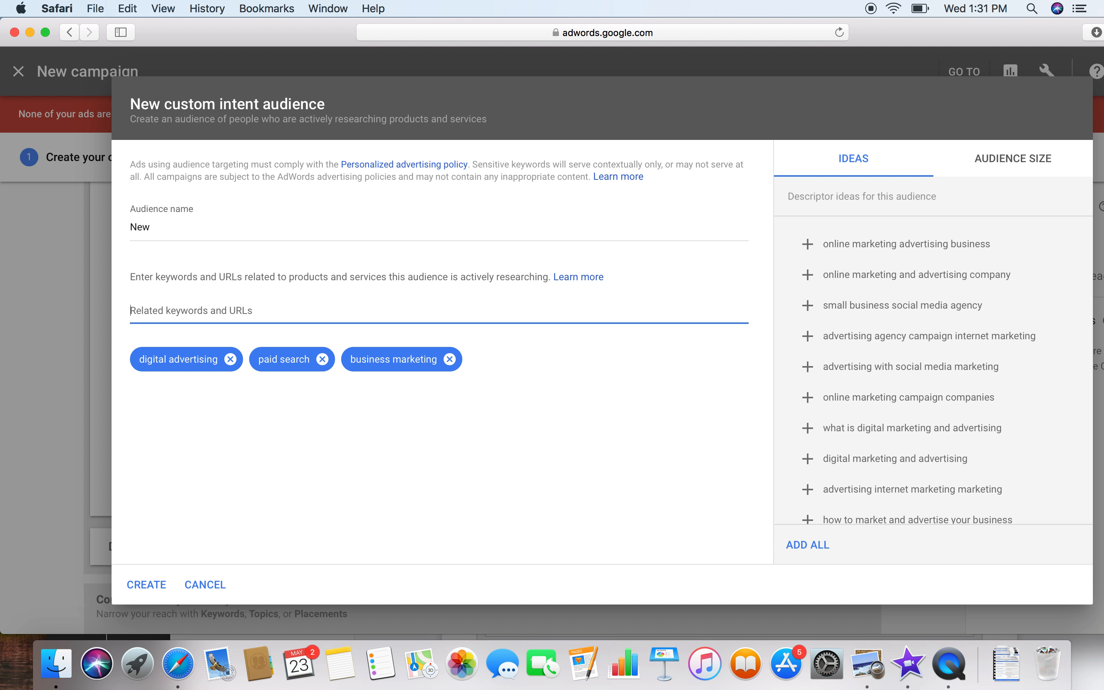
pyautogui.write('forbes.com')
pyautogui.press('Return')
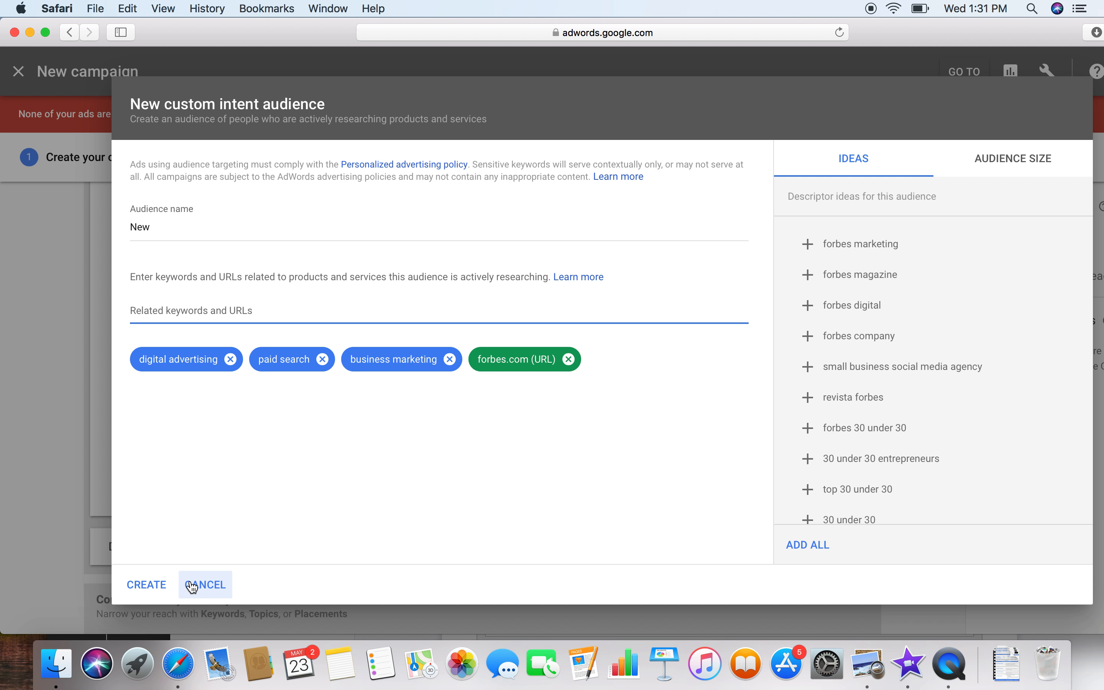
pyautogui.click(205, 584)
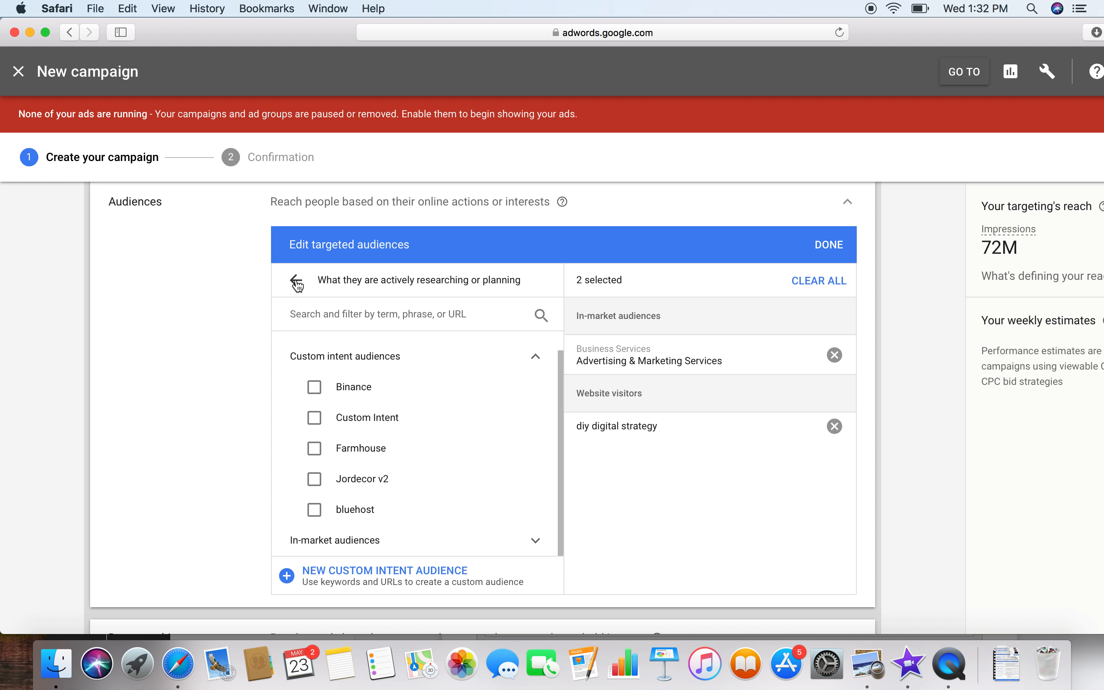
pyautogui.click(296, 281)
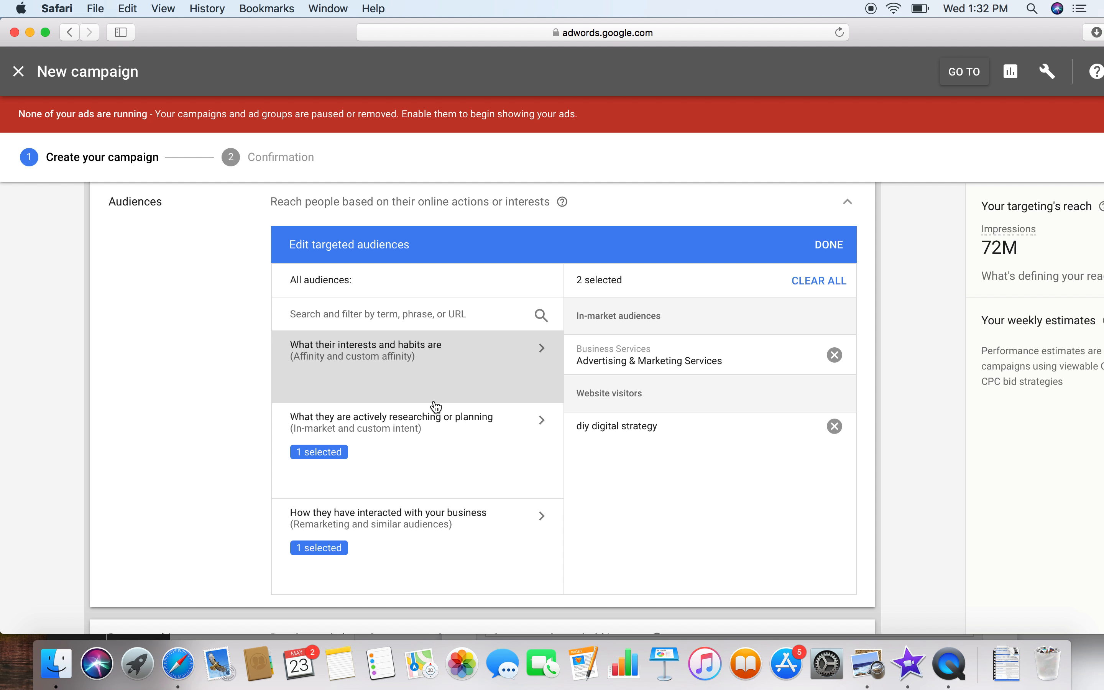
# - Look through the affinity audience categories for interests and habits, and return to the list of all audience types
pyautogui.click(529, 365)
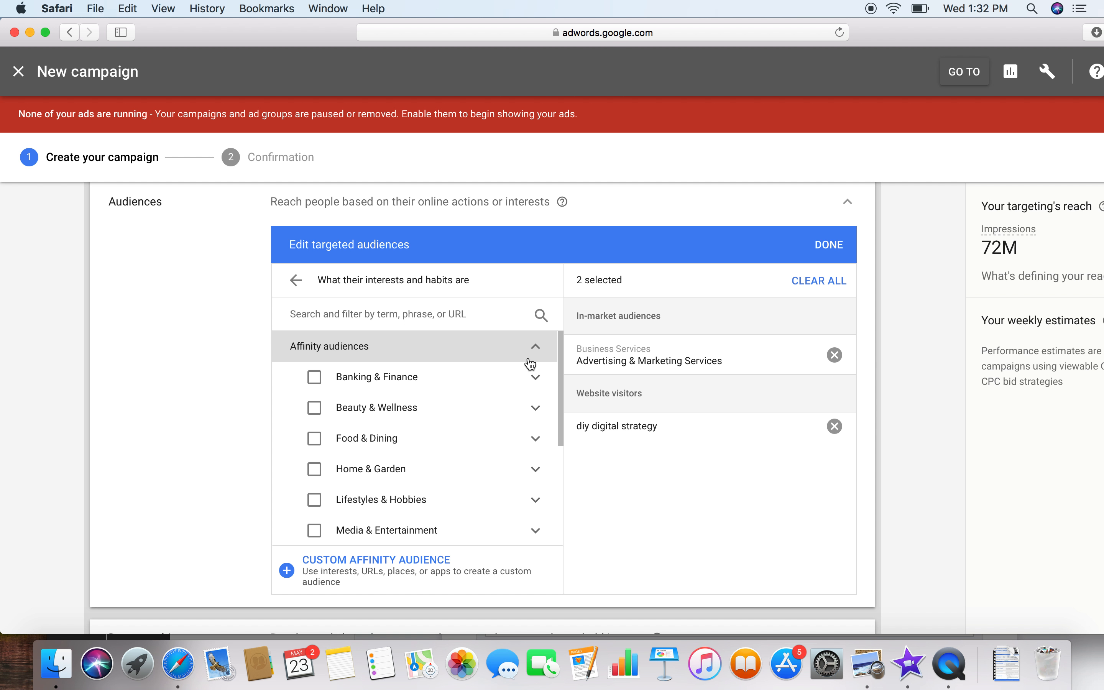
pyautogui.click(529, 360)
pyautogui.click(504, 357)
pyautogui.scroll(-1, 478, 410)
pyautogui.scroll(1, 478, 411)
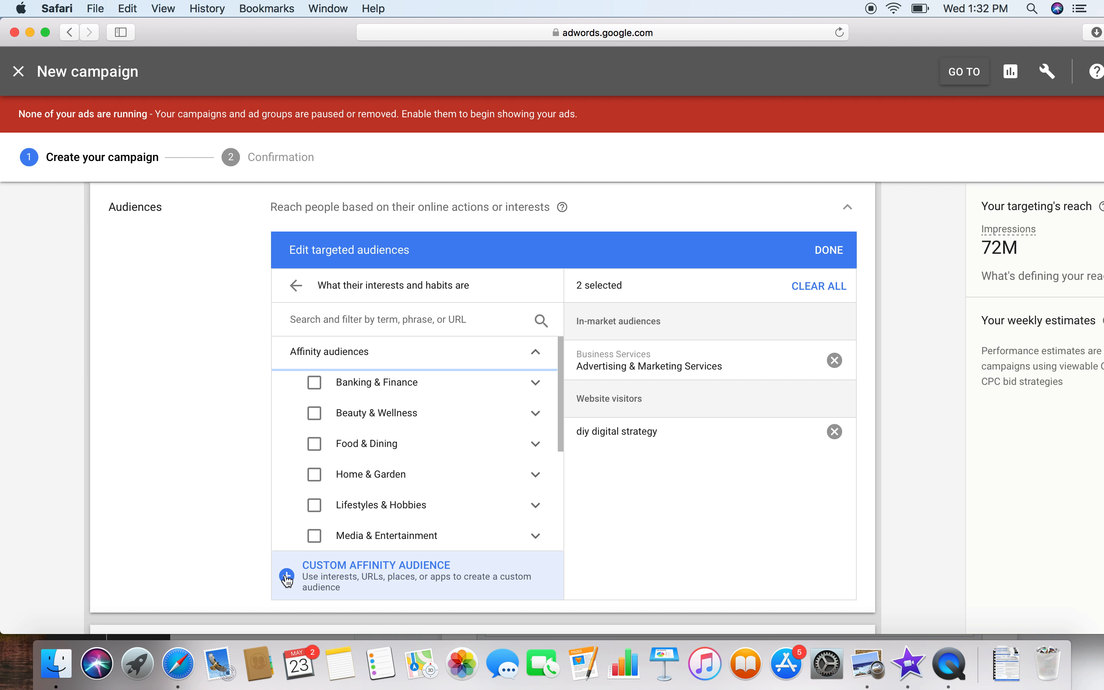
pyautogui.click(295, 287)
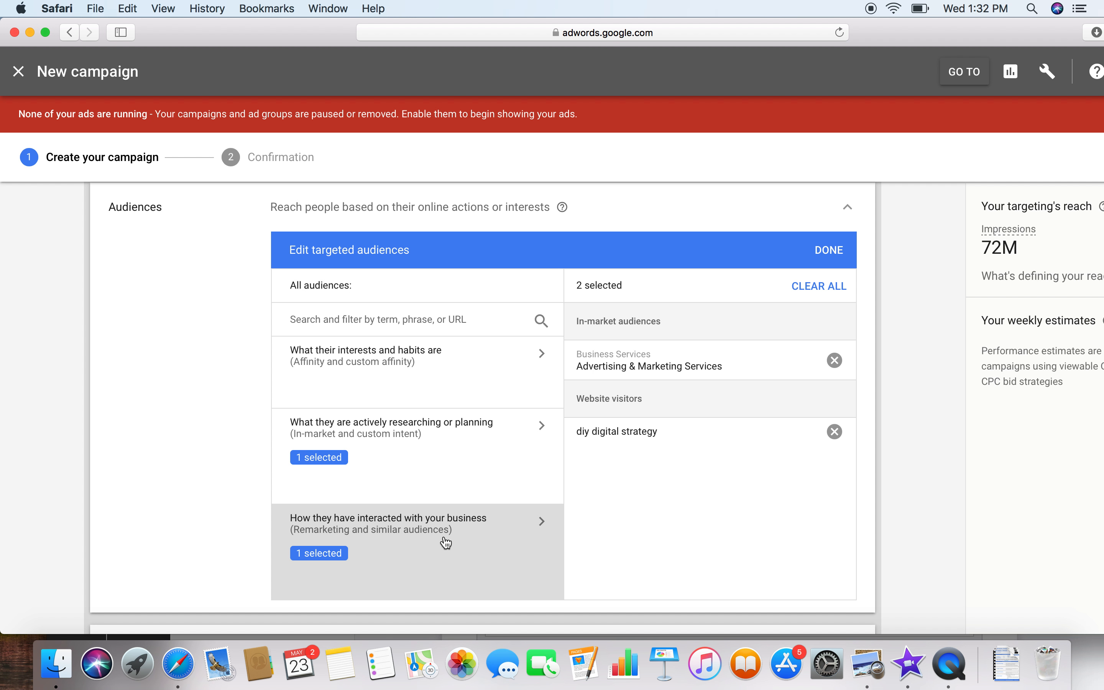
# - Open the demographics targeting and examine the gender, age, parental status and household income options
pyautogui.scroll(-2, 446, 542)
pyautogui.scroll(-1, 446, 542)
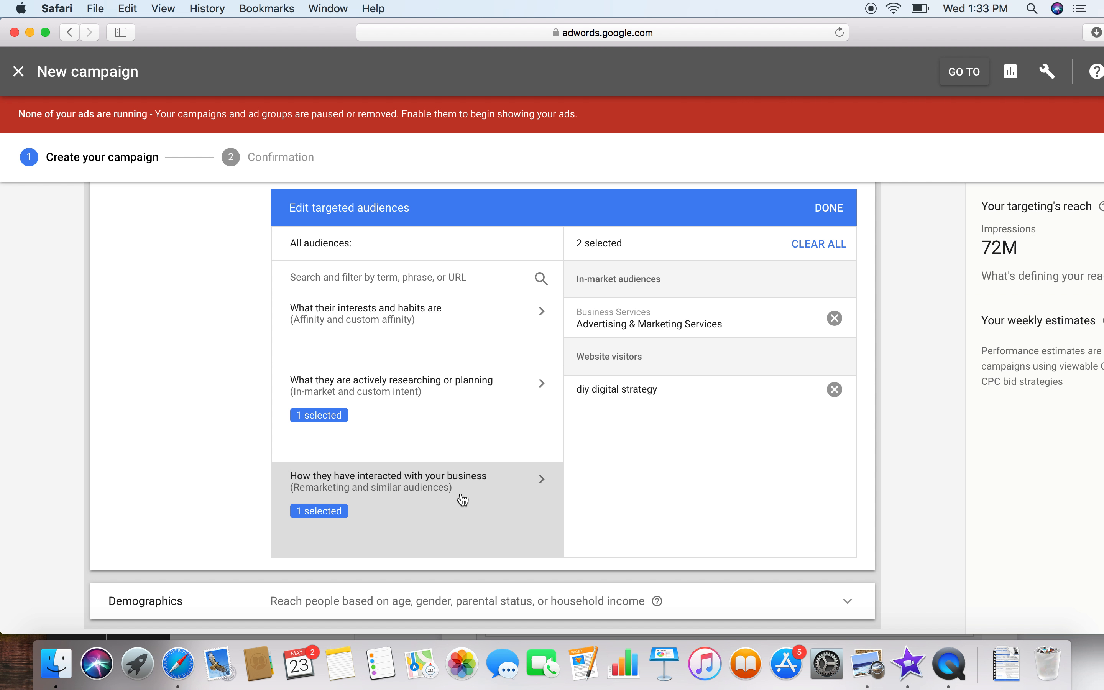
pyautogui.scroll(-1, 463, 500)
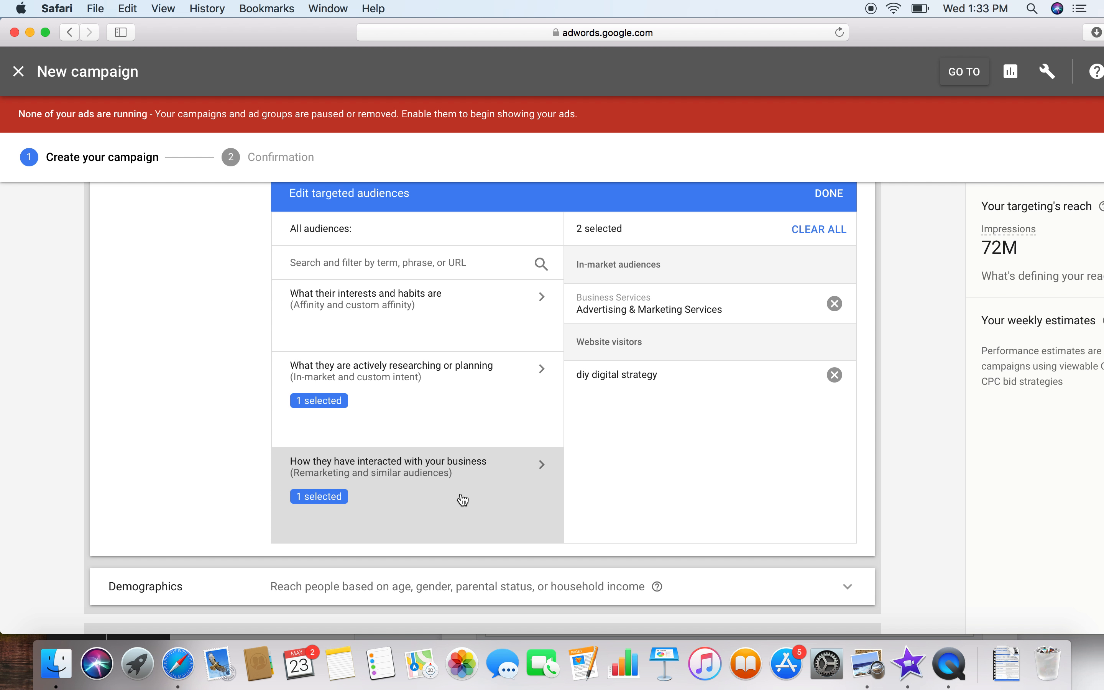
pyautogui.scroll(-5, 407, 504)
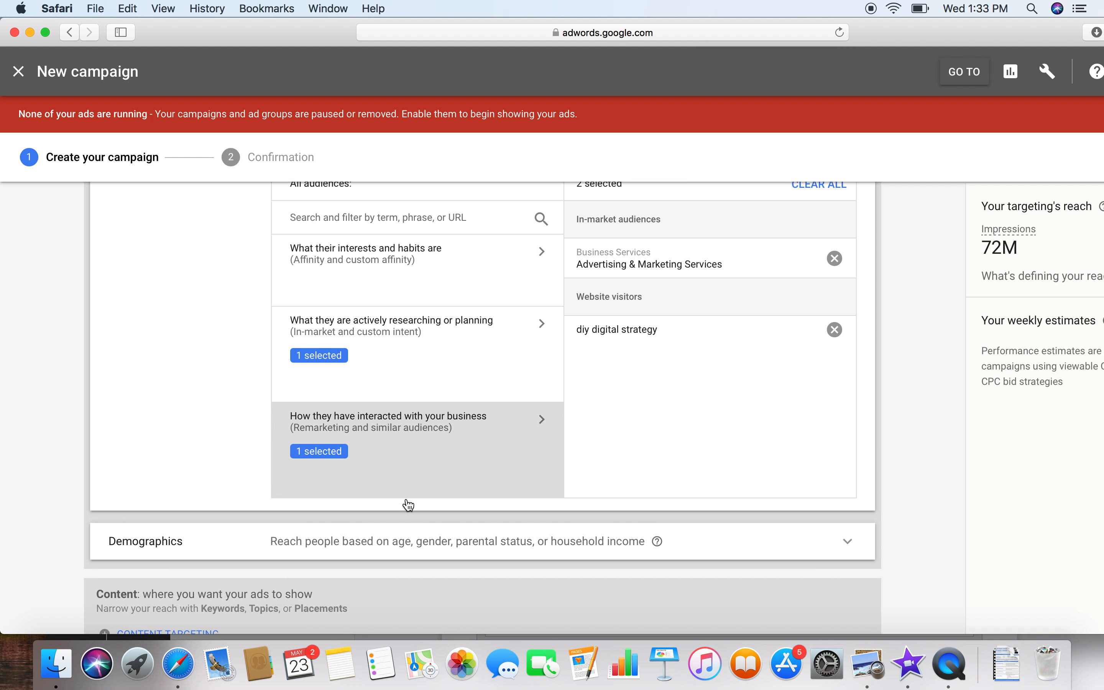
pyautogui.scroll(8, 407, 502)
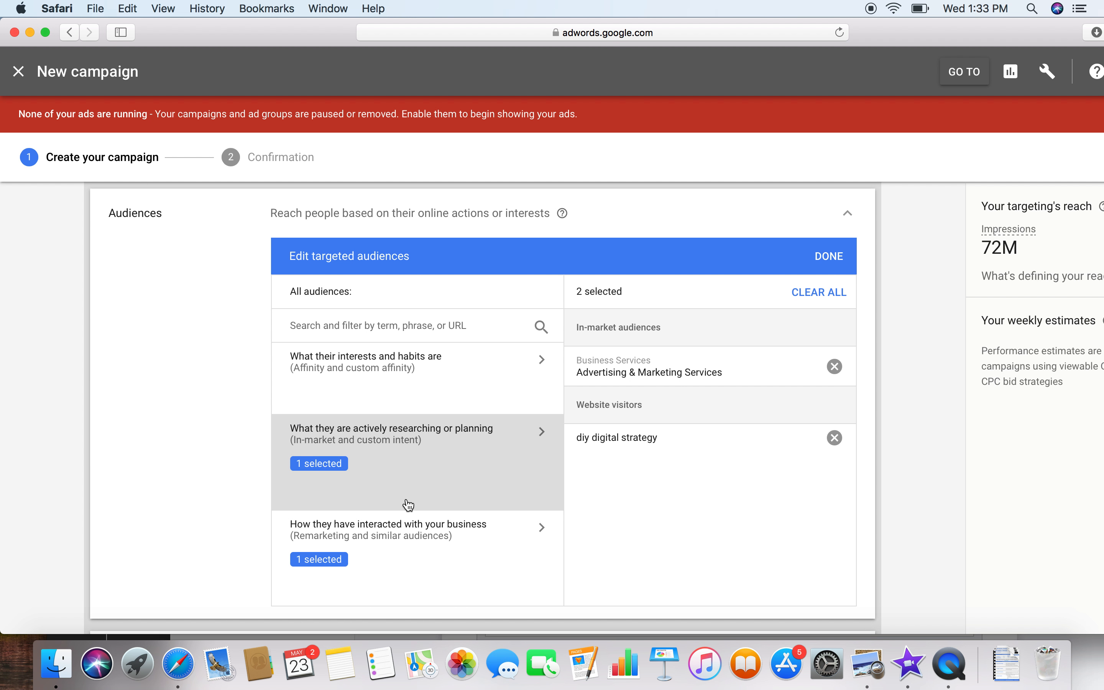
pyautogui.scroll(-15, 406, 505)
pyautogui.click(342, 419)
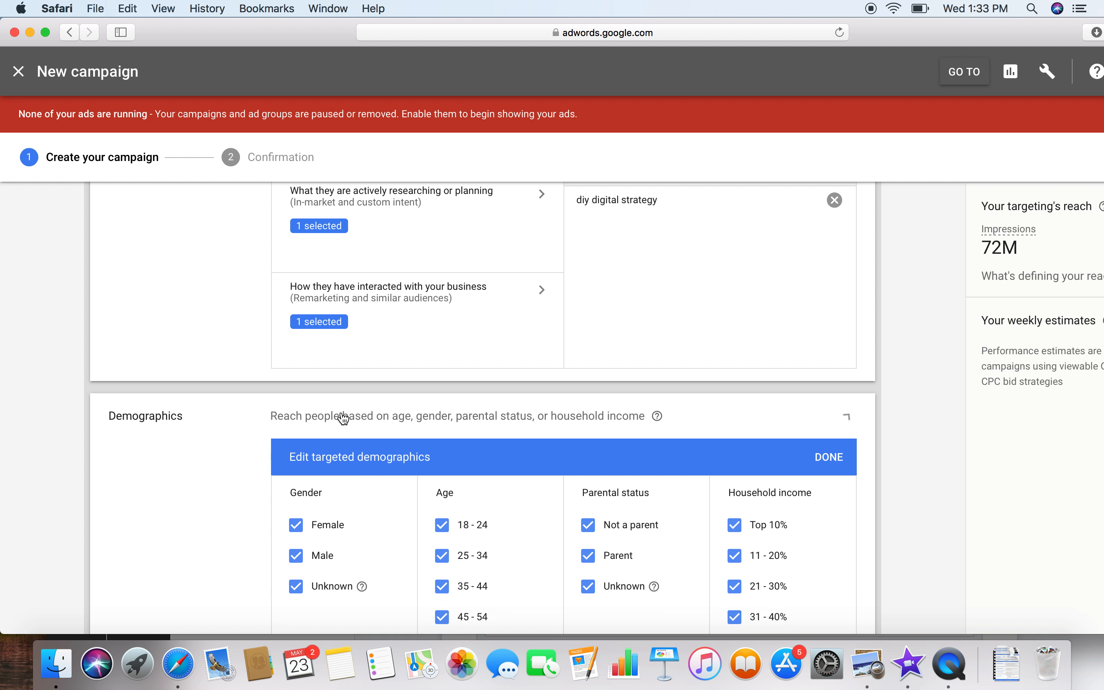
pyautogui.scroll(-5, 389, 530)
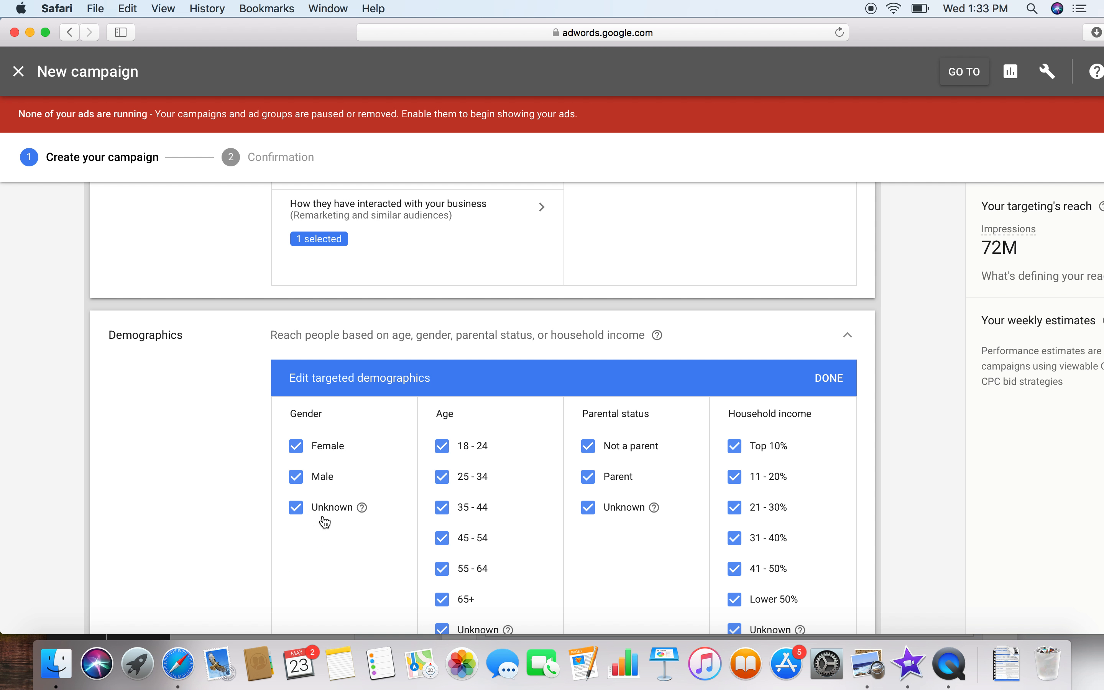
pyautogui.scroll(-1, 437, 578)
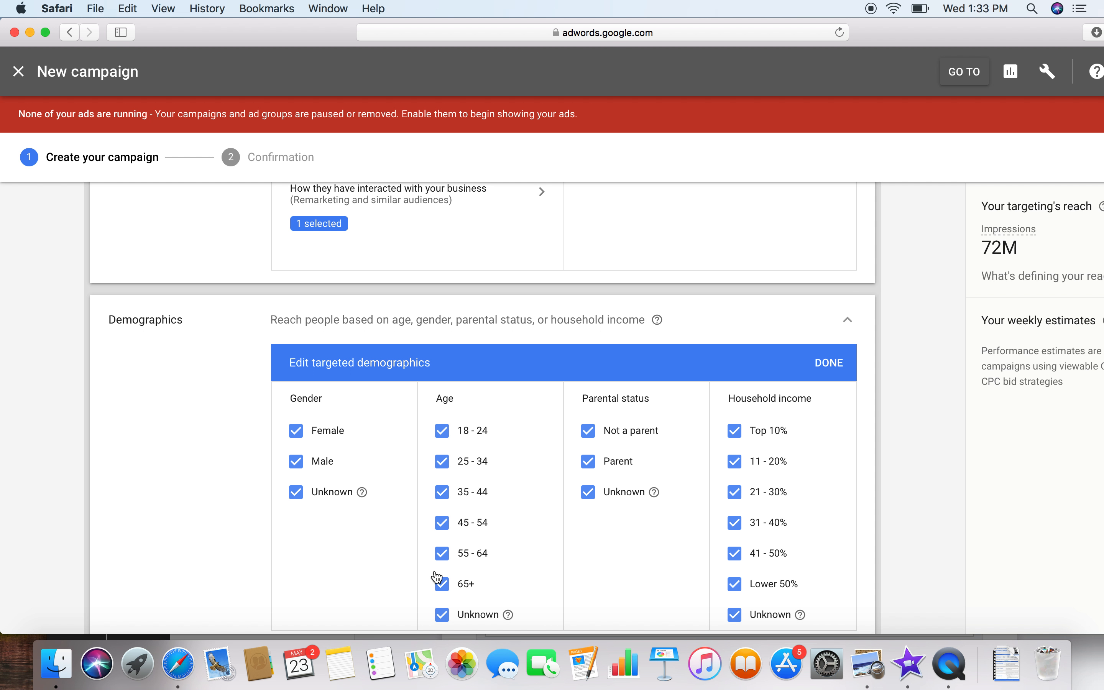
pyautogui.scroll(-2, 437, 577)
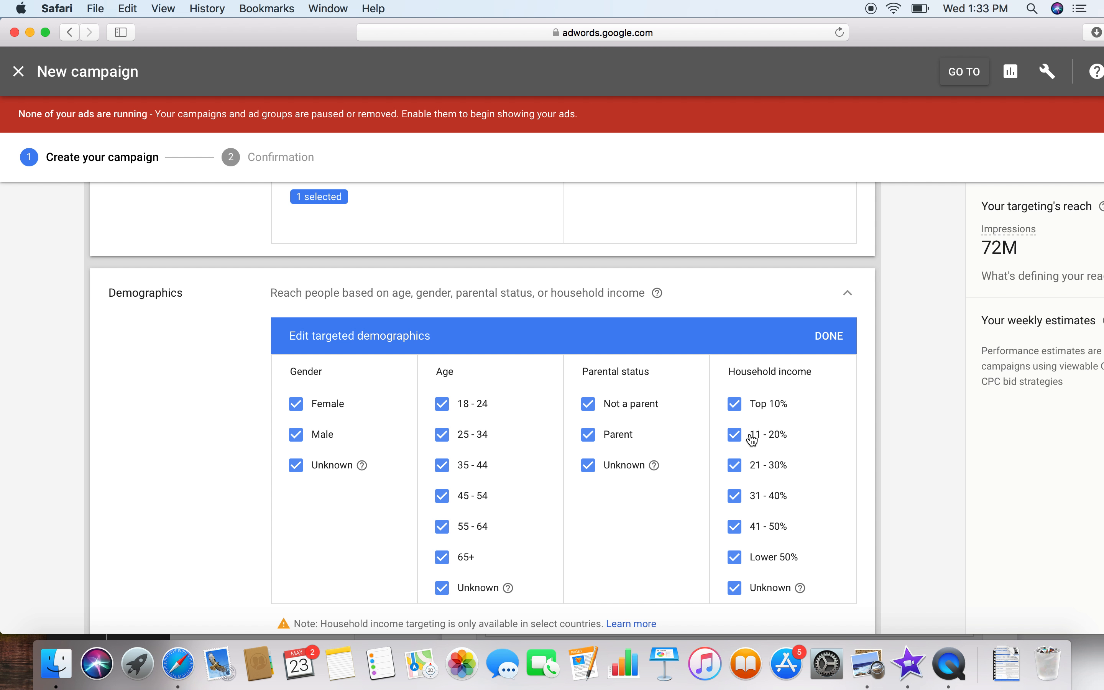
# - Confirm the targeted demographics with all gender, age, parental status and household income options kept selected
pyautogui.click(836, 338)
pyautogui.scroll(-3, 734, 447)
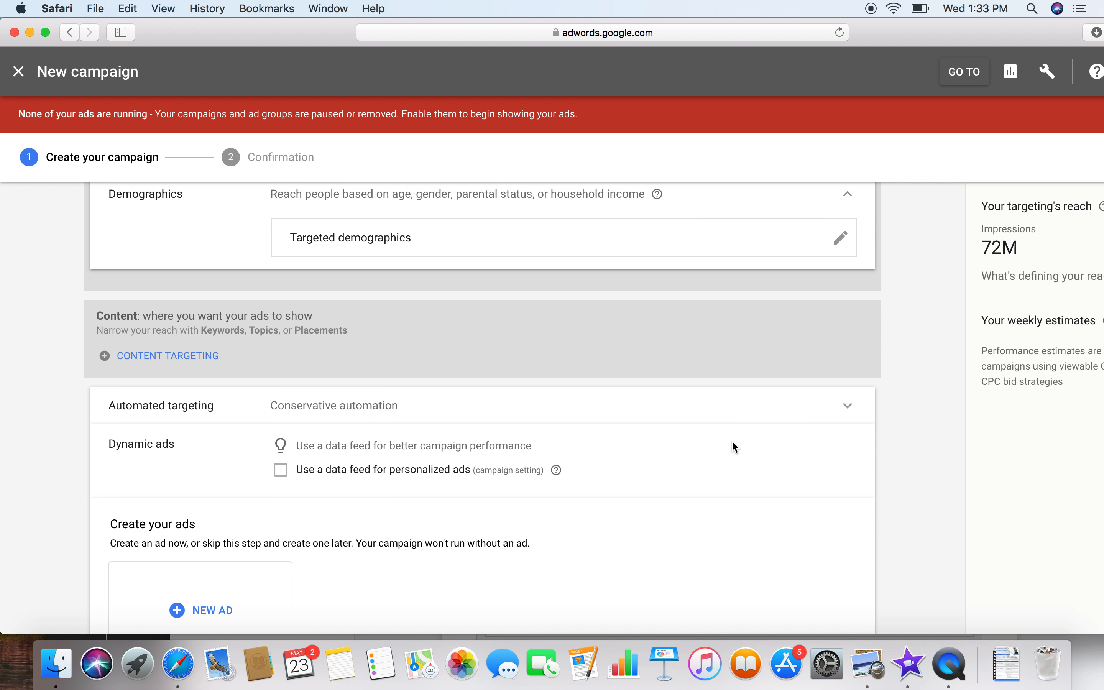
pyautogui.scroll(-1, 731, 440)
# - Add topics content targeting, look through the Autos & Vehicles subtopics, and close the topics editor without selecting any
pyautogui.click(107, 322)
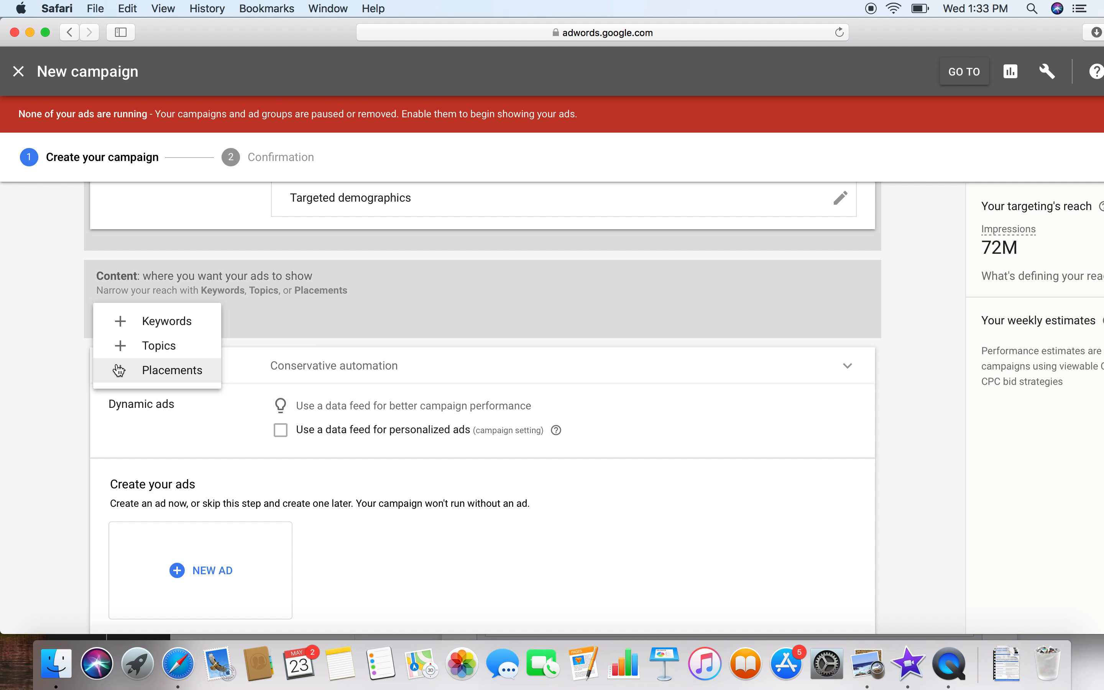
pyautogui.click(116, 348)
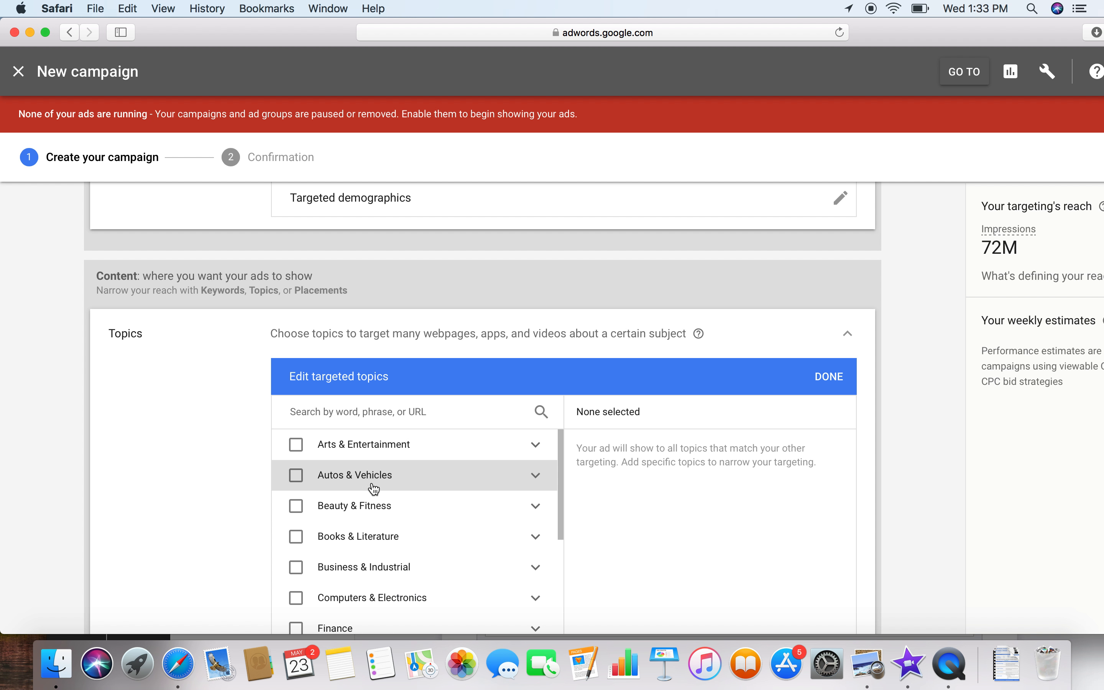
pyautogui.click(534, 476)
pyautogui.scroll(-3, 535, 479)
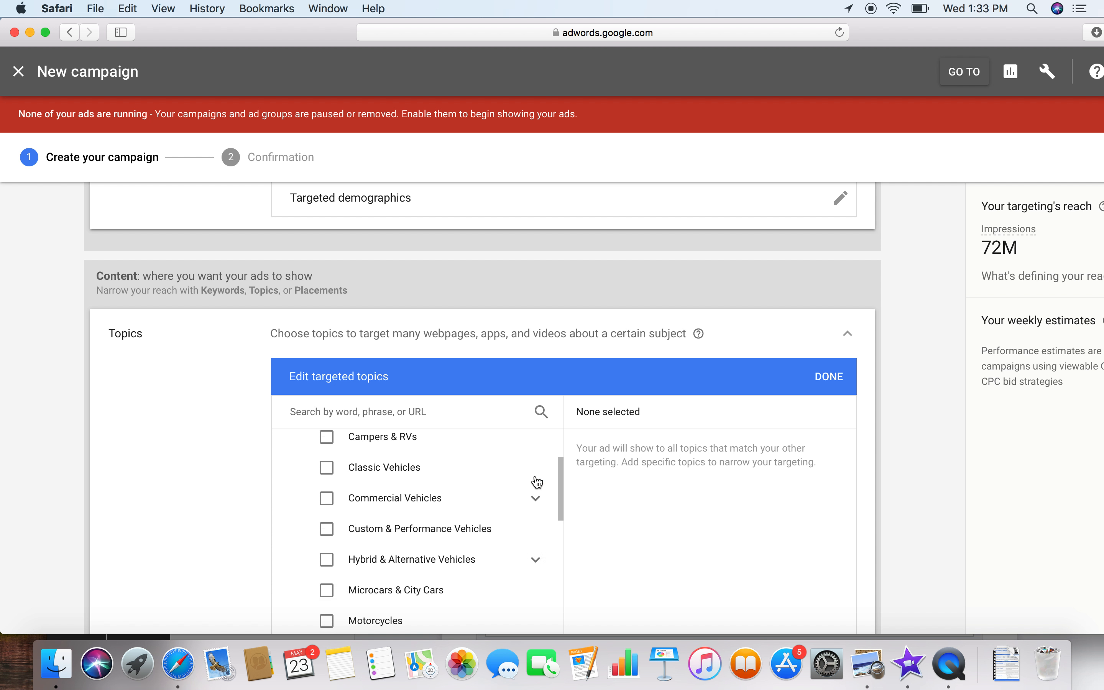
pyautogui.scroll(-4, 952, 483)
pyautogui.click(832, 219)
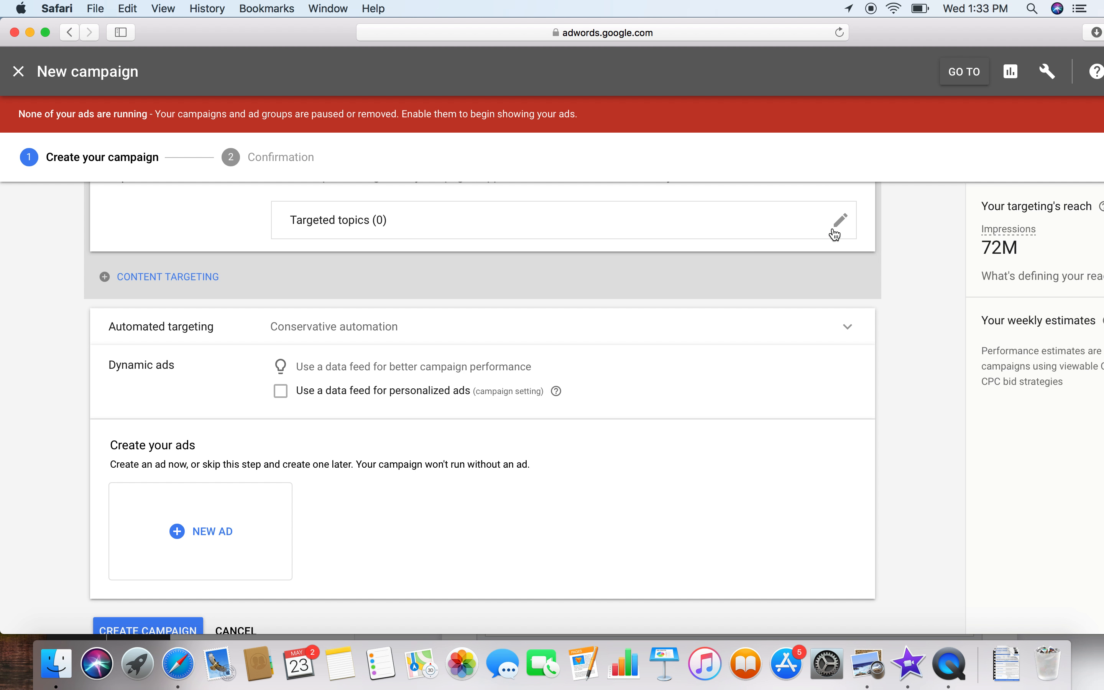
# - Add keywords content targeting with the keywords "advertising" and "digital advertising" on separate lines
pyautogui.scroll(1, 387, 328)
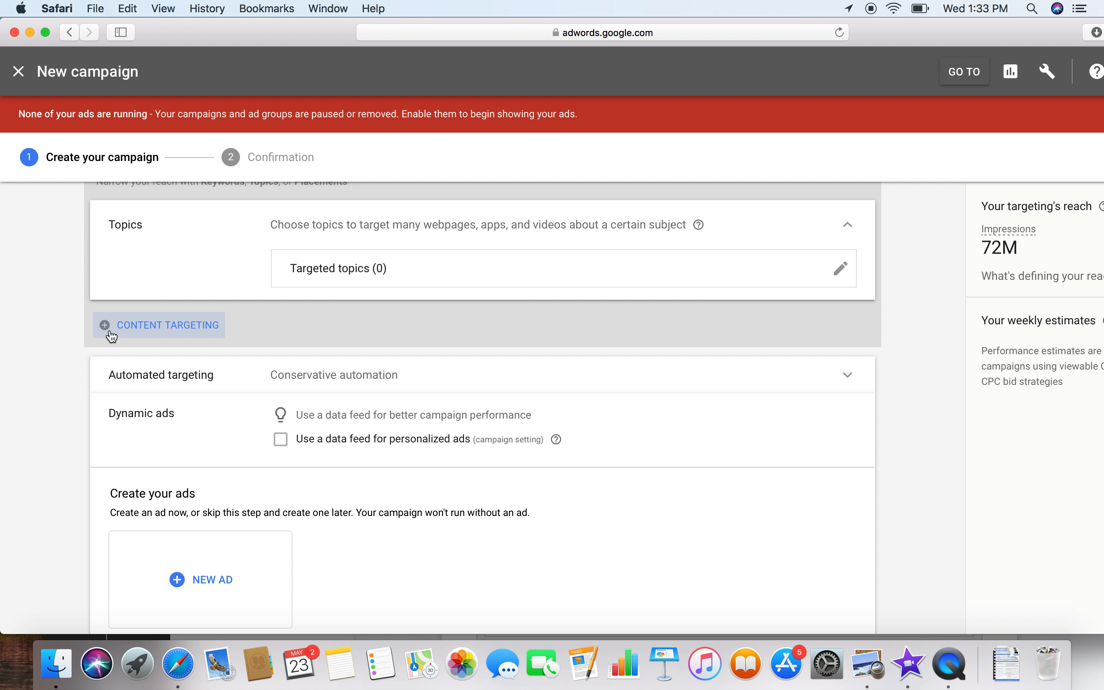
pyautogui.scroll(3, 111, 335)
pyautogui.click(102, 444)
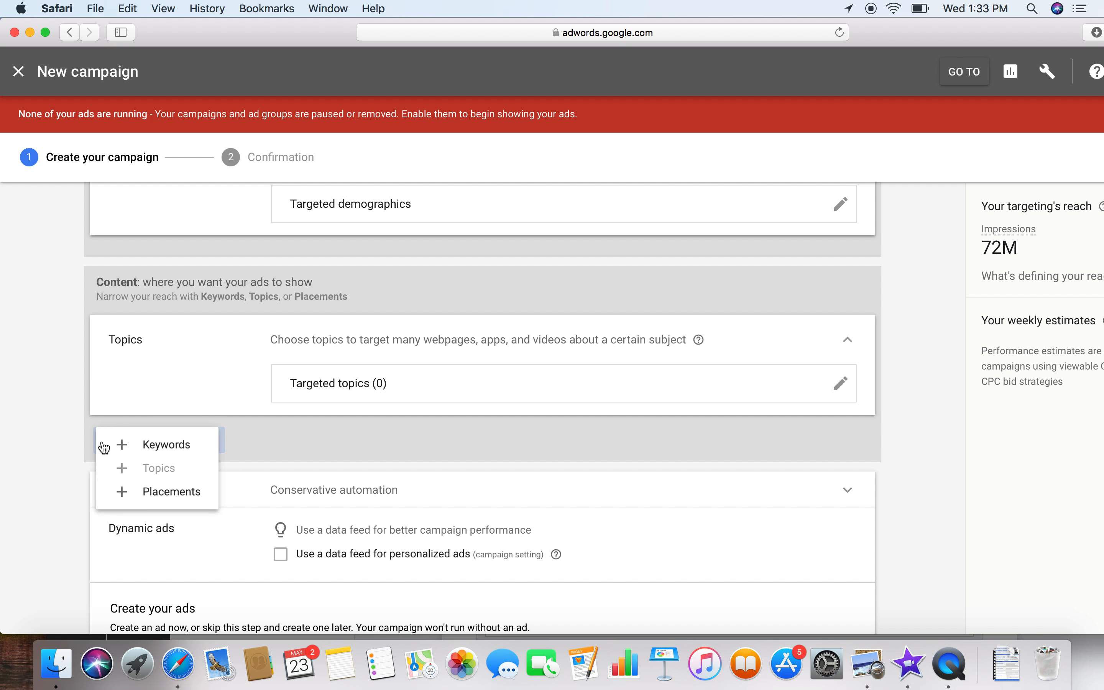
pyautogui.click(116, 446)
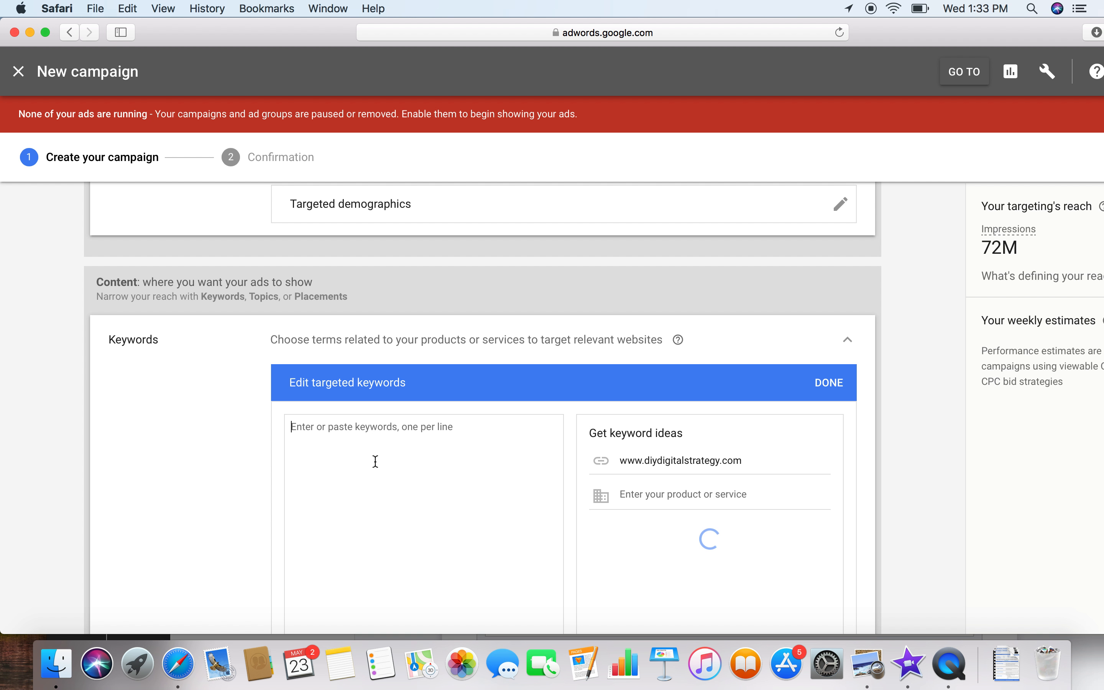
pyautogui.click(375, 462)
pyautogui.write('advertising')
pyautogui.press('Return')
pyautogui.write('digital advert')
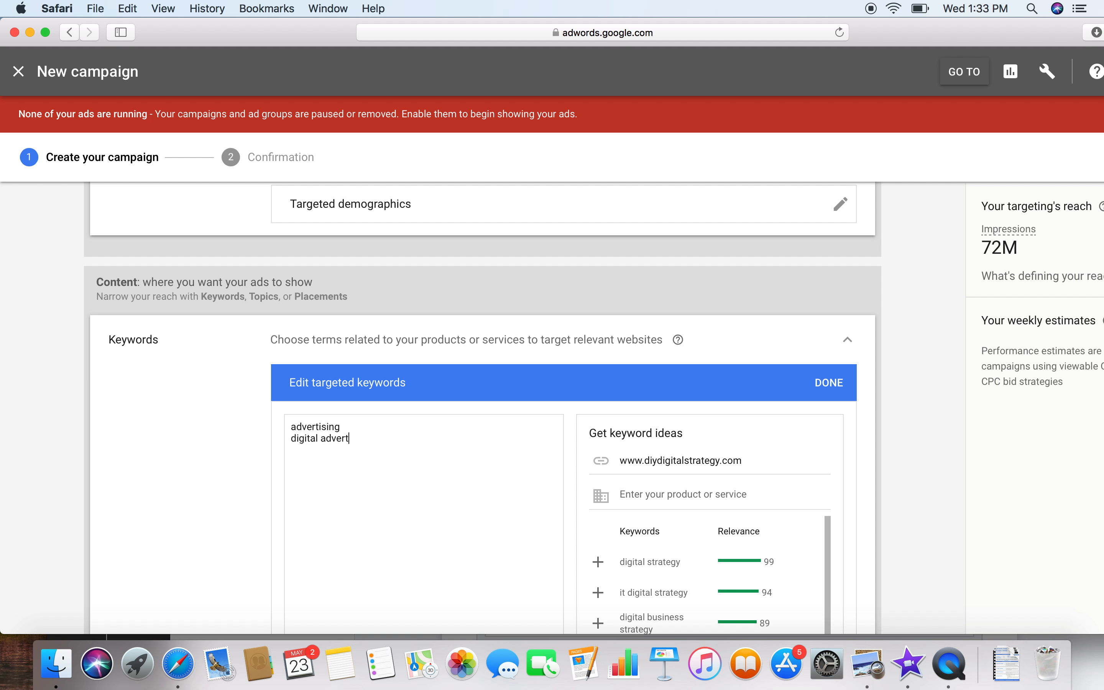
pyautogui.write('ising')
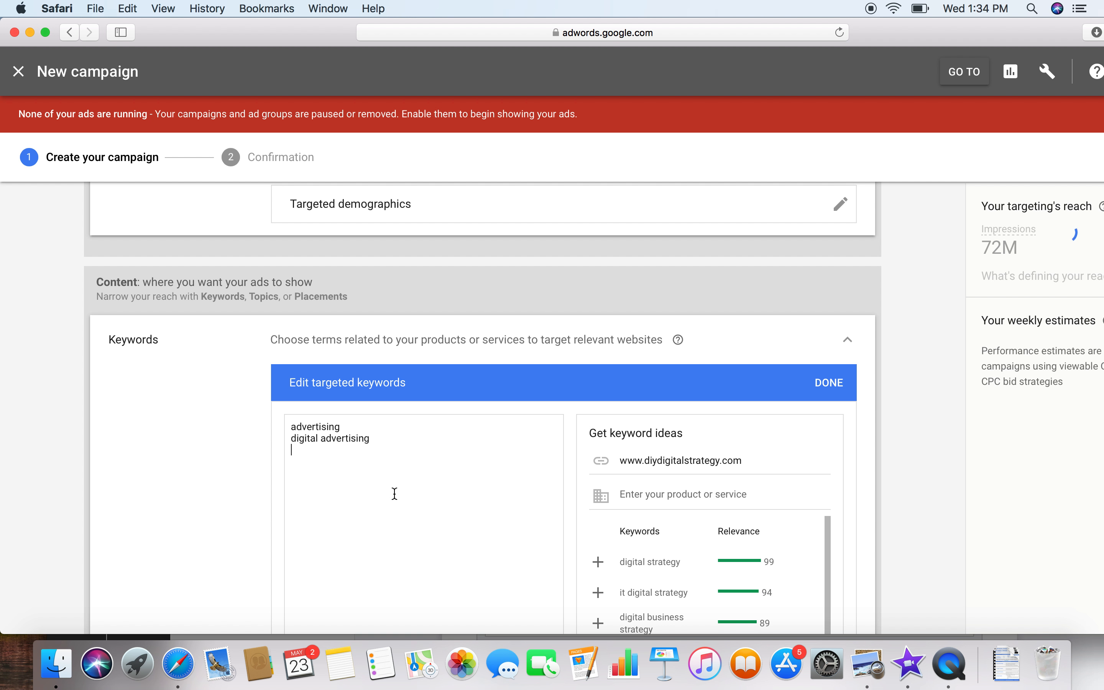
# - Try the Content keyword setting, switch back to the recommended Audience setting, and save the targeted keywords
pyautogui.scroll(-2, 394, 493)
pyautogui.moveTo(372, 410); pyautogui.dragTo(312, 379)
pyautogui.scroll(-5, 482, 501)
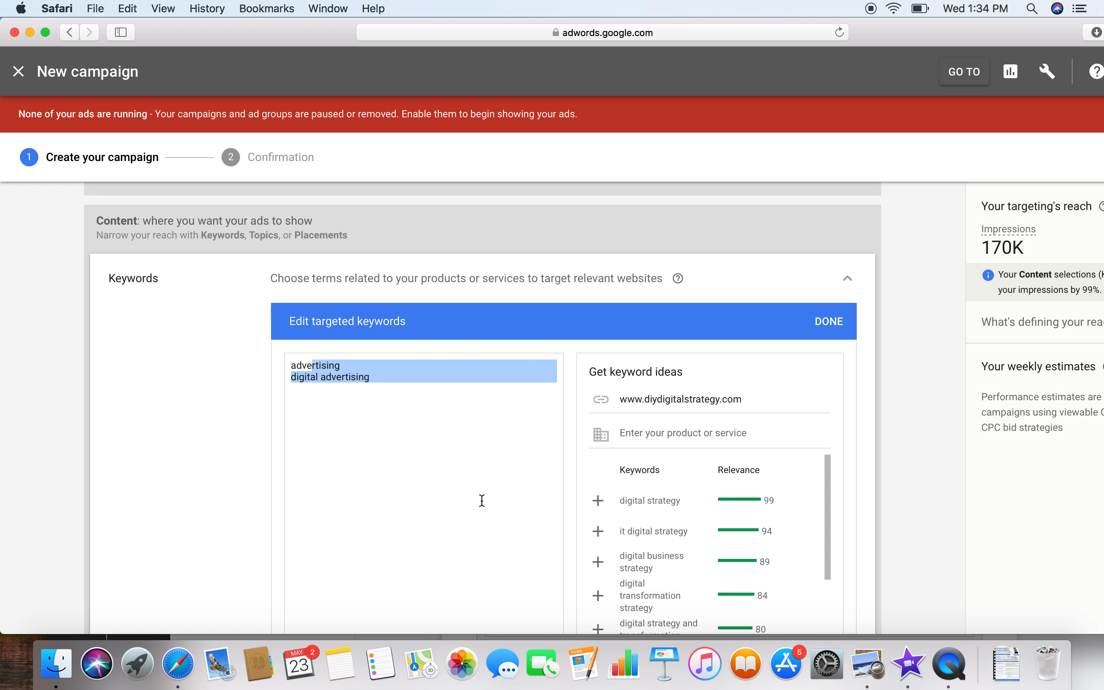
pyautogui.scroll(-4, 407, 584)
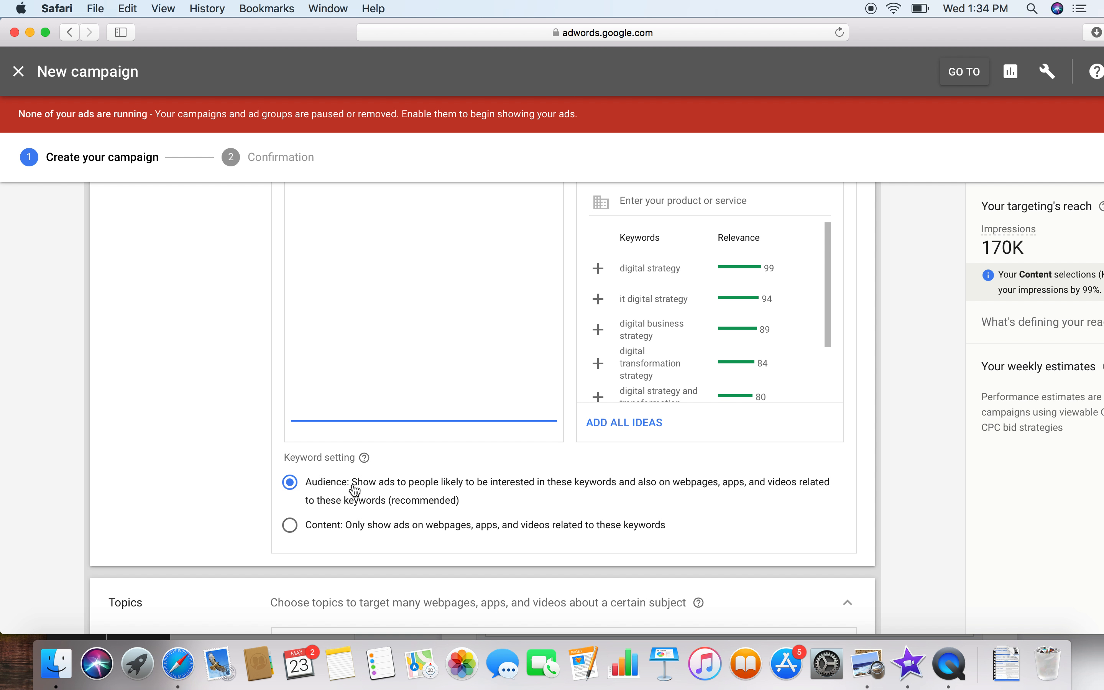
pyautogui.click(338, 532)
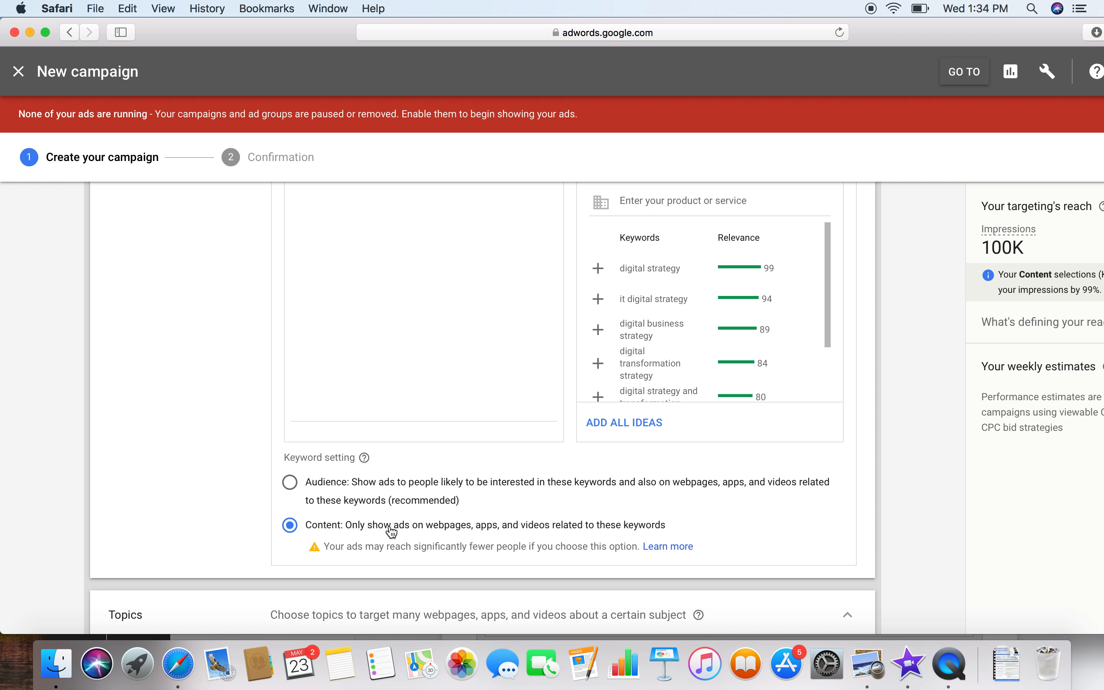
pyautogui.click(364, 485)
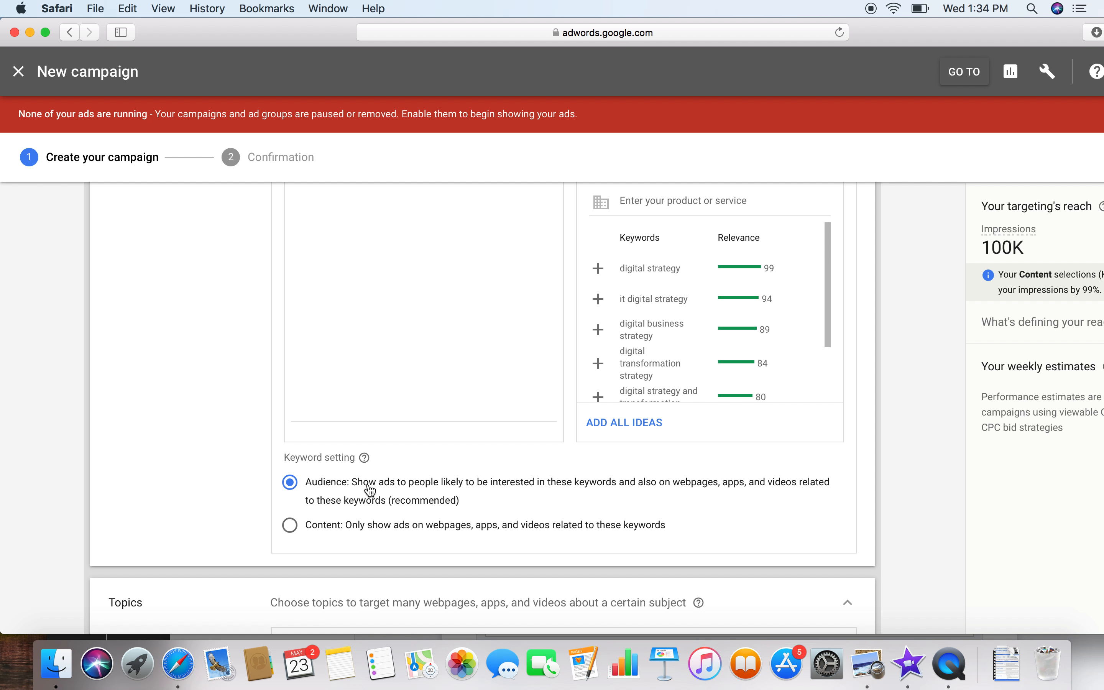
pyautogui.scroll(3, 367, 488)
pyautogui.scroll(-1, 370, 491)
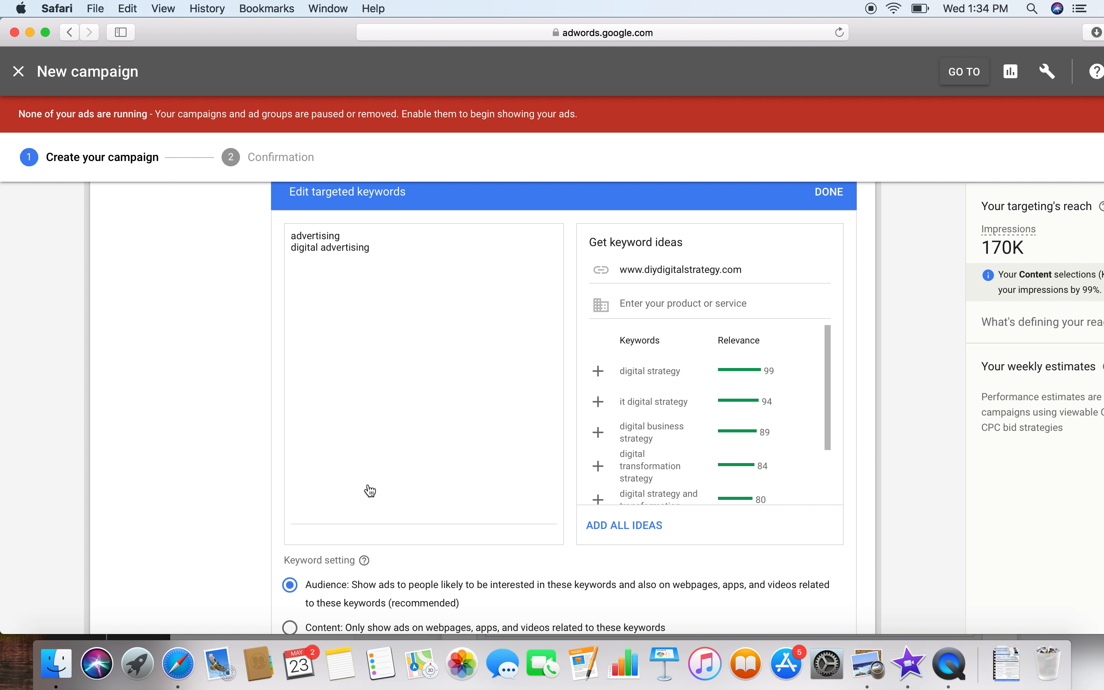
pyautogui.scroll(3, 368, 485)
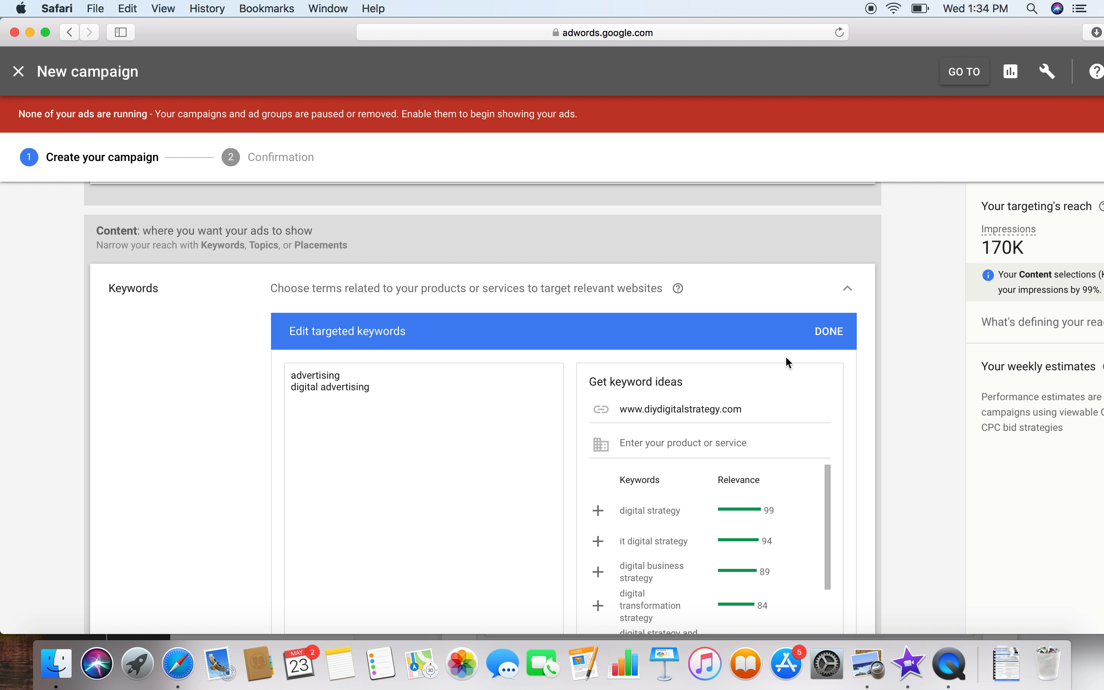
pyautogui.click(827, 331)
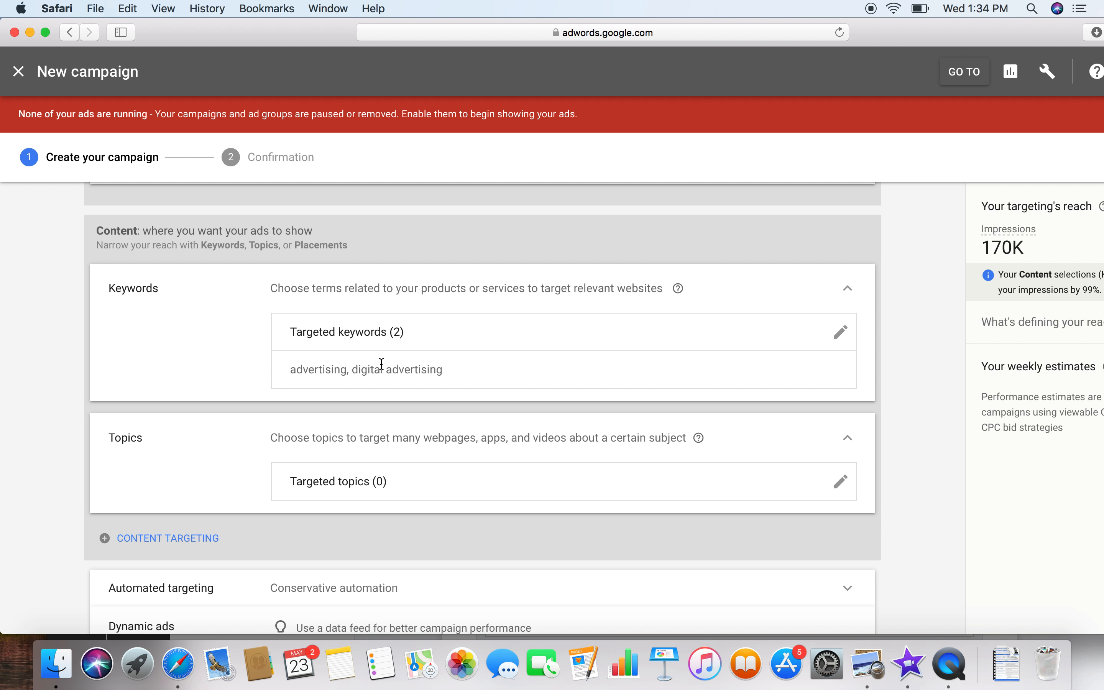
pyautogui.click(105, 544)
pyautogui.click(165, 595)
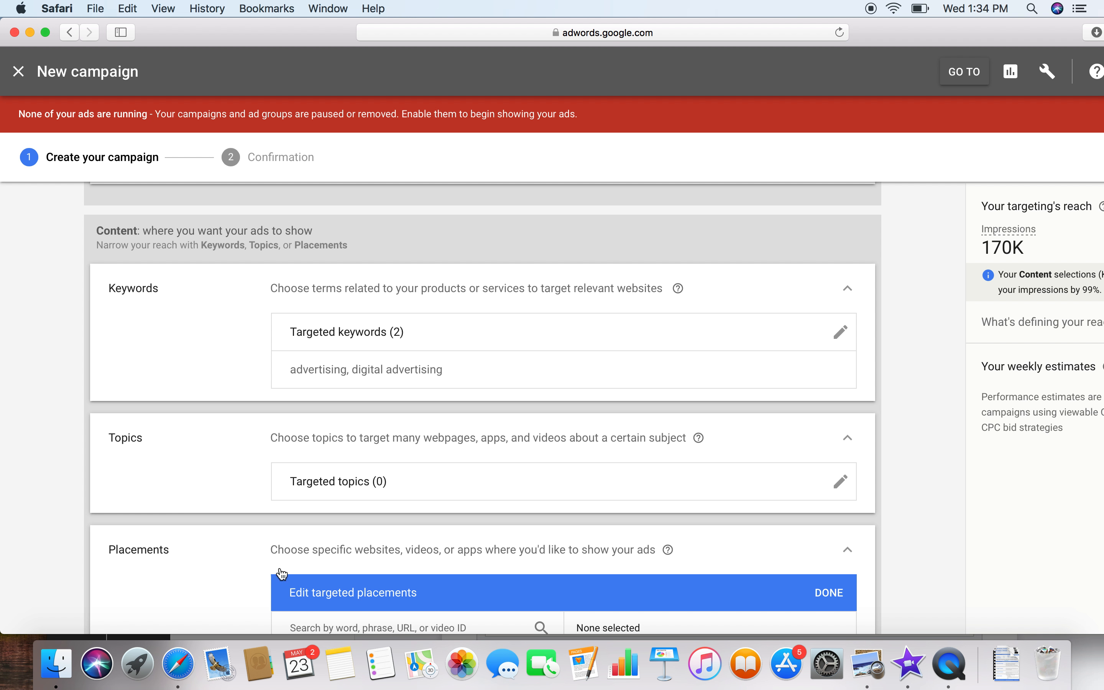
pyautogui.scroll(-4, 292, 575)
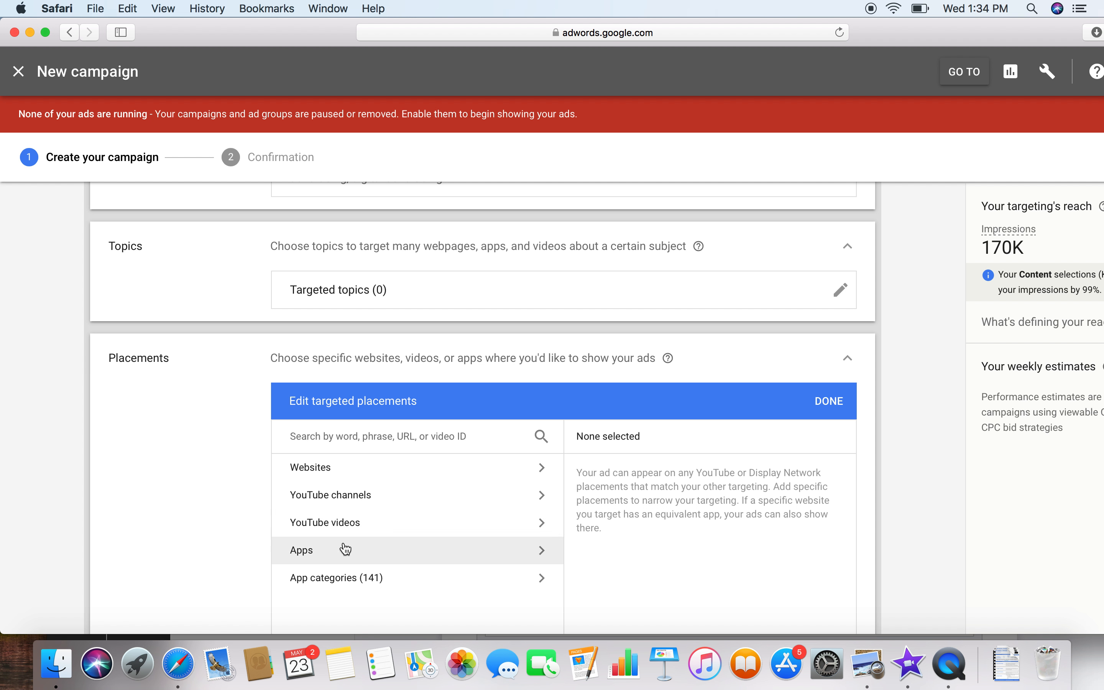
pyautogui.scroll(-4, 343, 541)
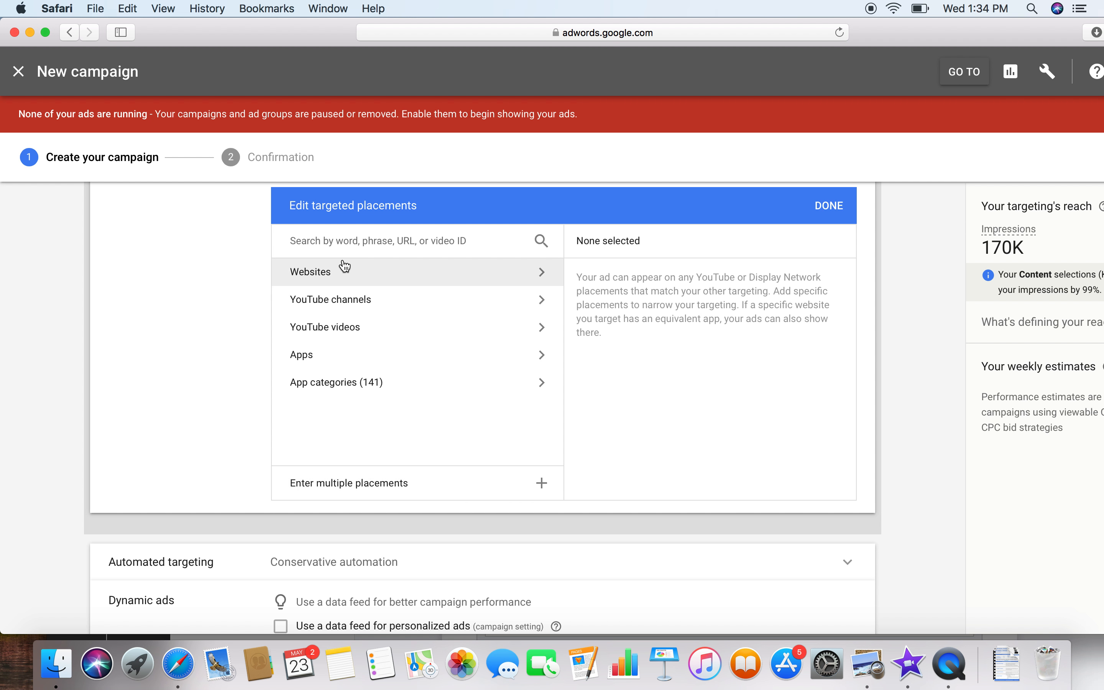
pyautogui.click(350, 240)
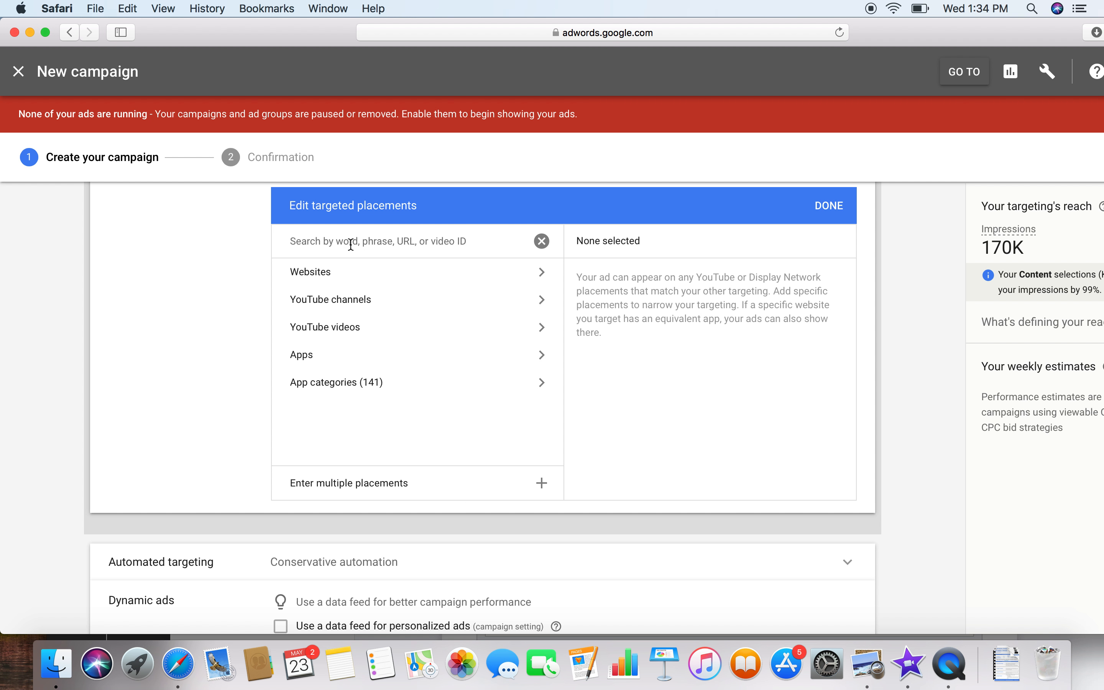
pyautogui.click(529, 276)
pyautogui.click(399, 482)
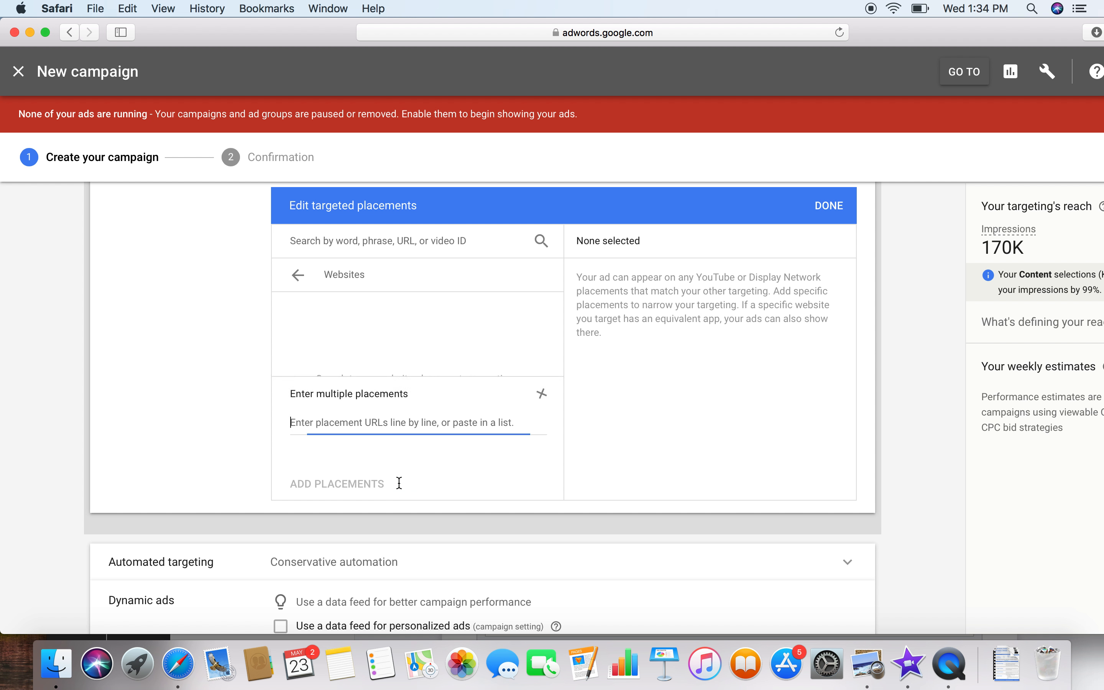
pyautogui.write('www.')
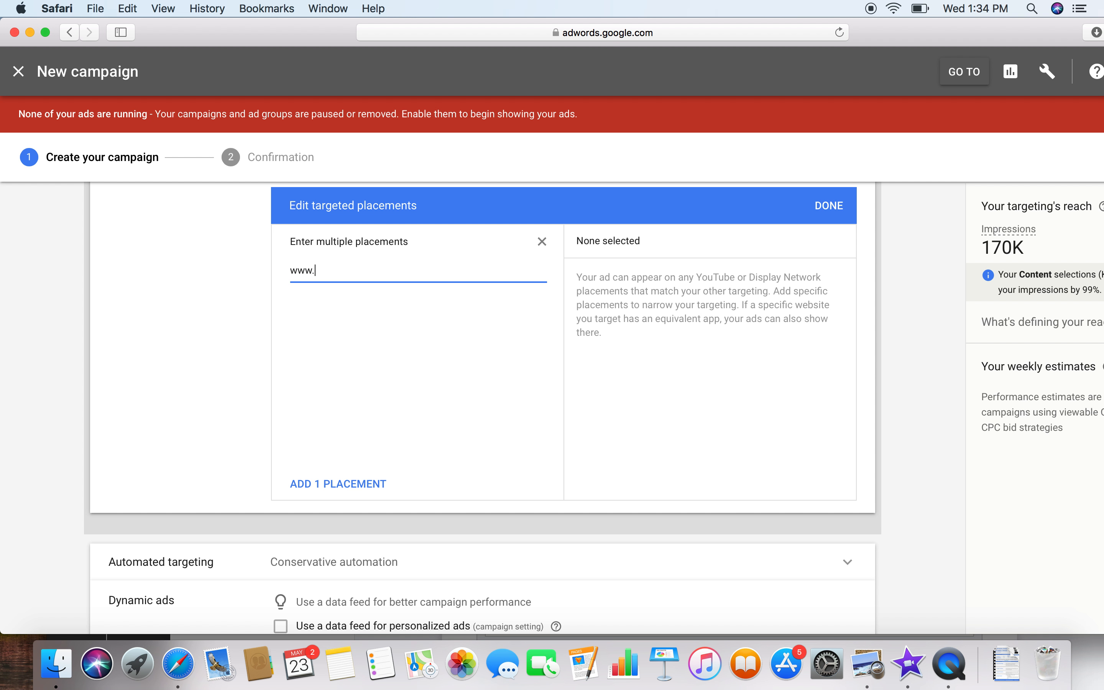
pyautogui.write('forbes.com')
pyautogui.press('Return')
pyautogui.click(360, 488)
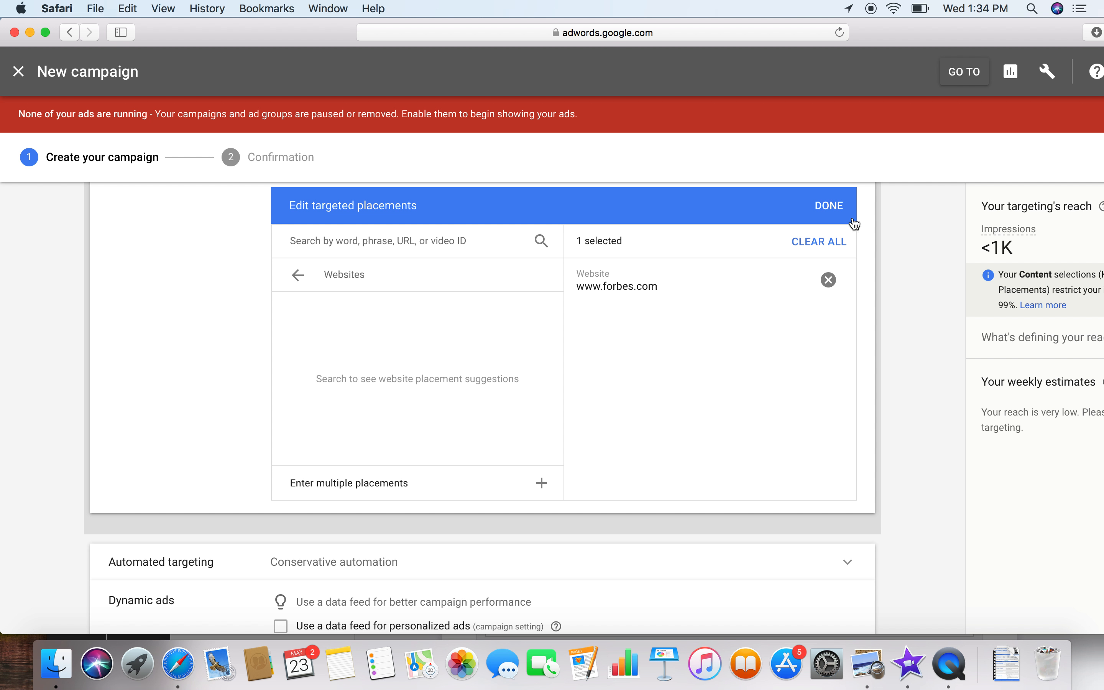
pyautogui.click(829, 206)
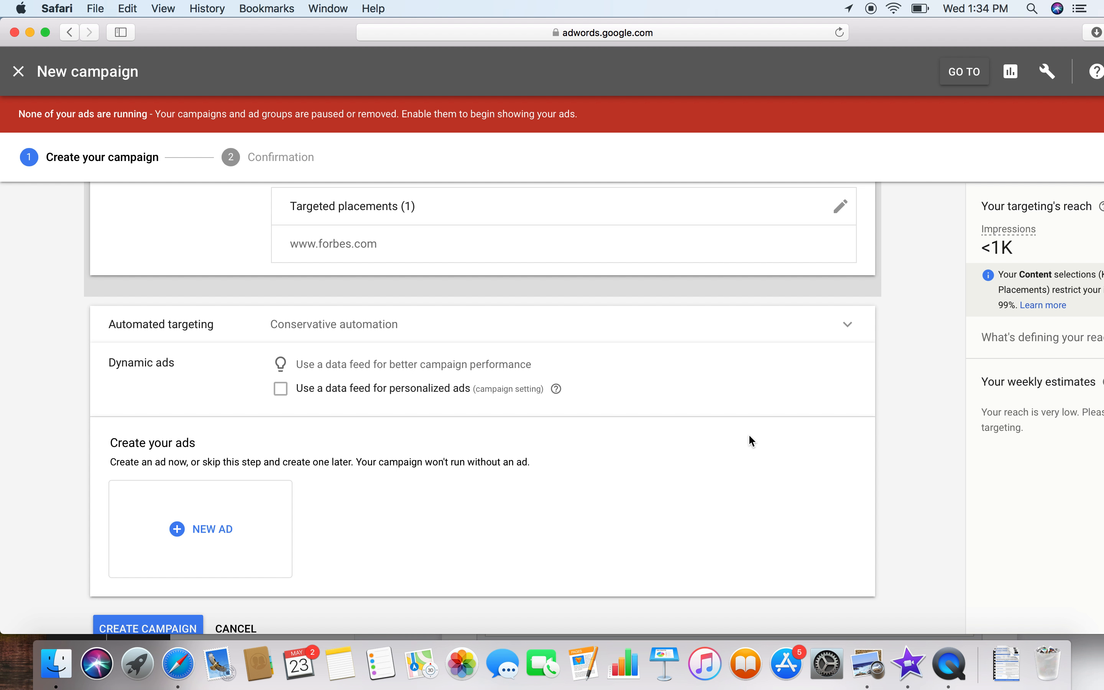
# - Start a new responsive ad for the ad group
pyautogui.scroll(-3, 749, 439)
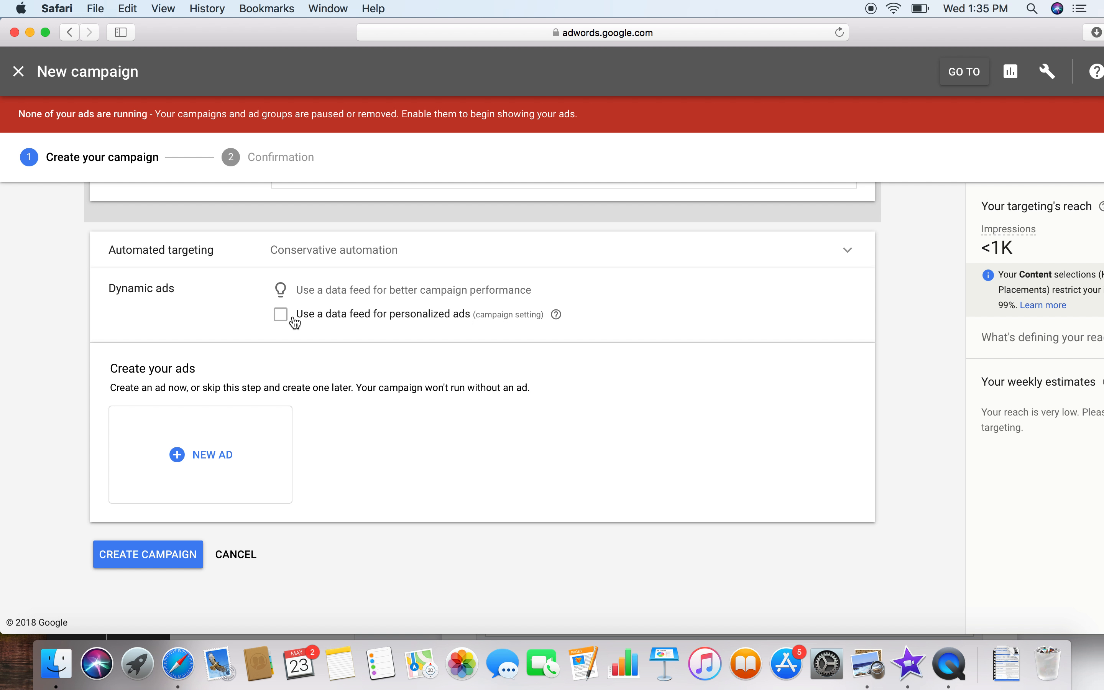
pyautogui.click(177, 462)
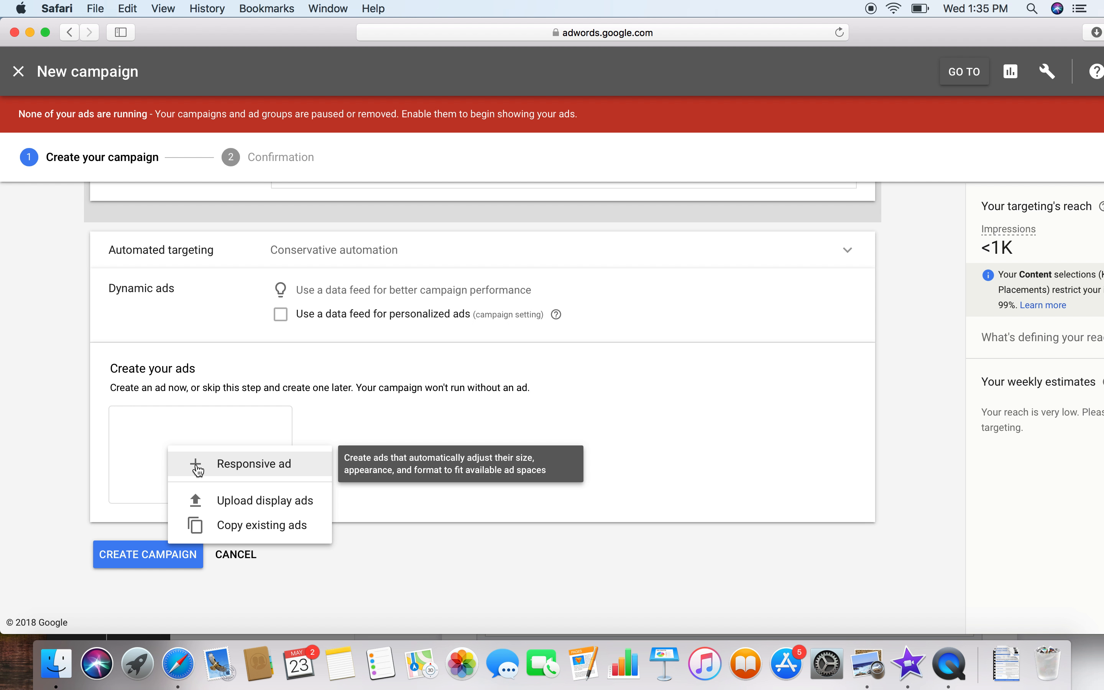
pyautogui.click(197, 468)
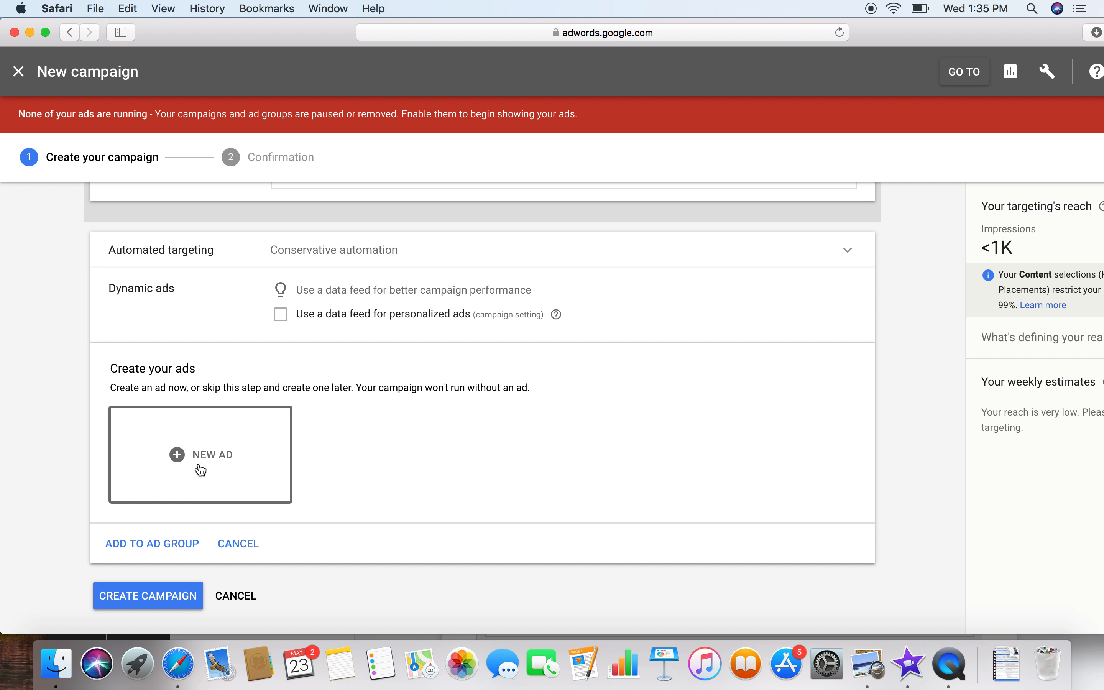
pyautogui.scroll(-5, 504, 548)
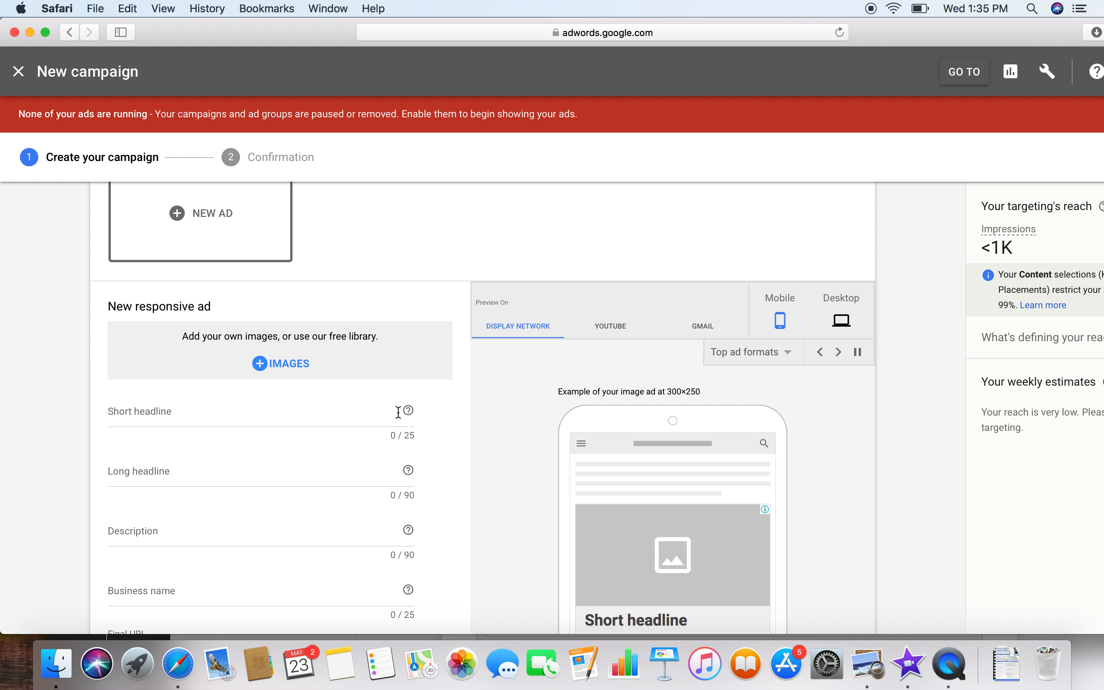
# - Examine the responsive ad's short headline, long headline, description, business name and final URL fields without filling them in
pyautogui.click(290, 407)
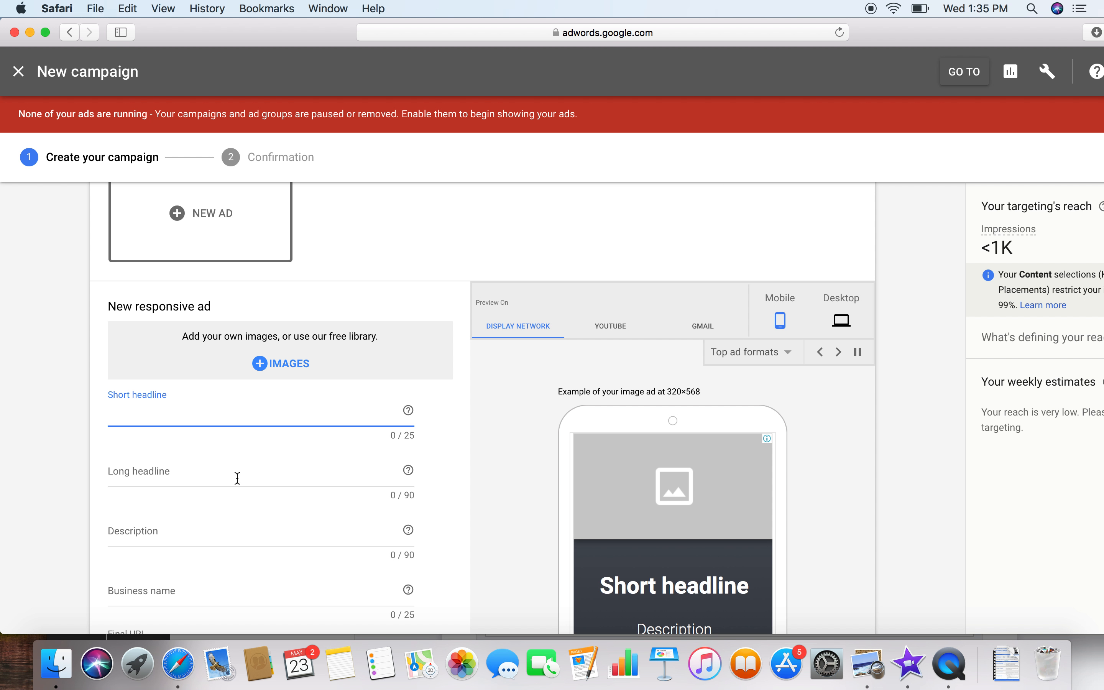
pyautogui.click(214, 475)
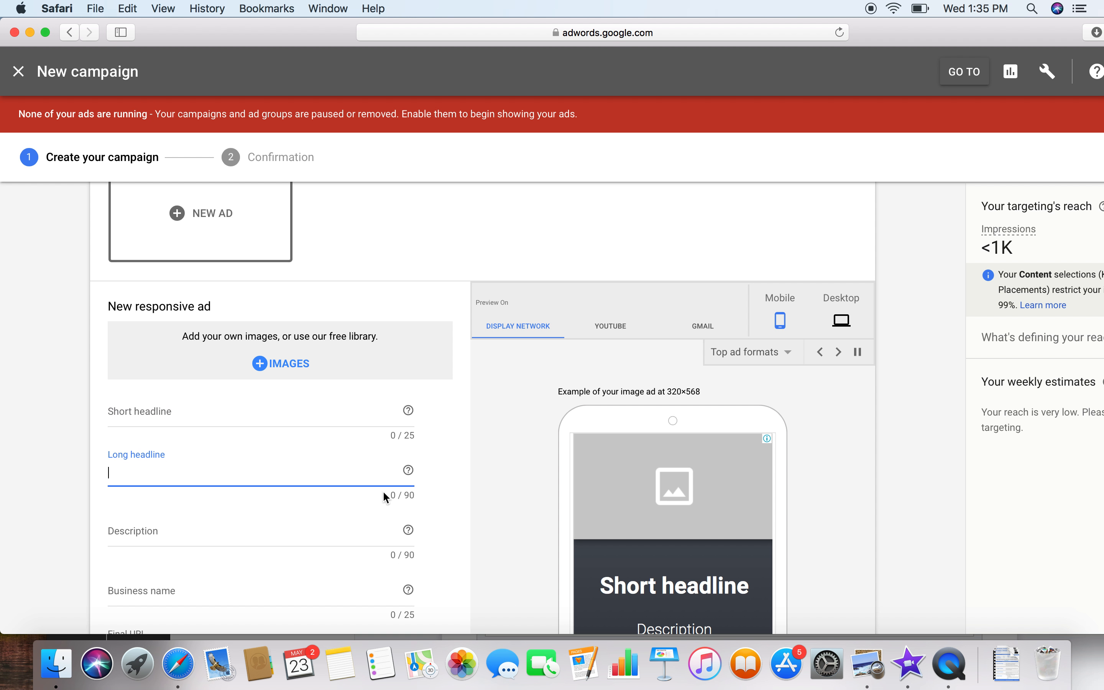
pyautogui.scroll(-3, 372, 537)
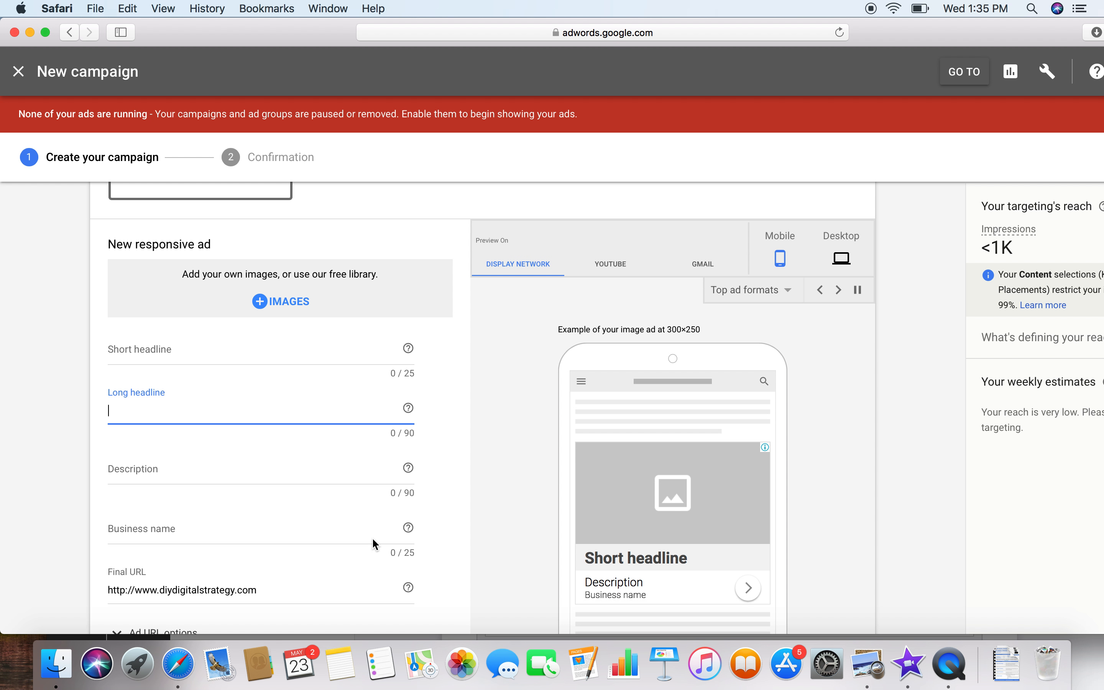
pyautogui.click(278, 482)
pyautogui.click(264, 540)
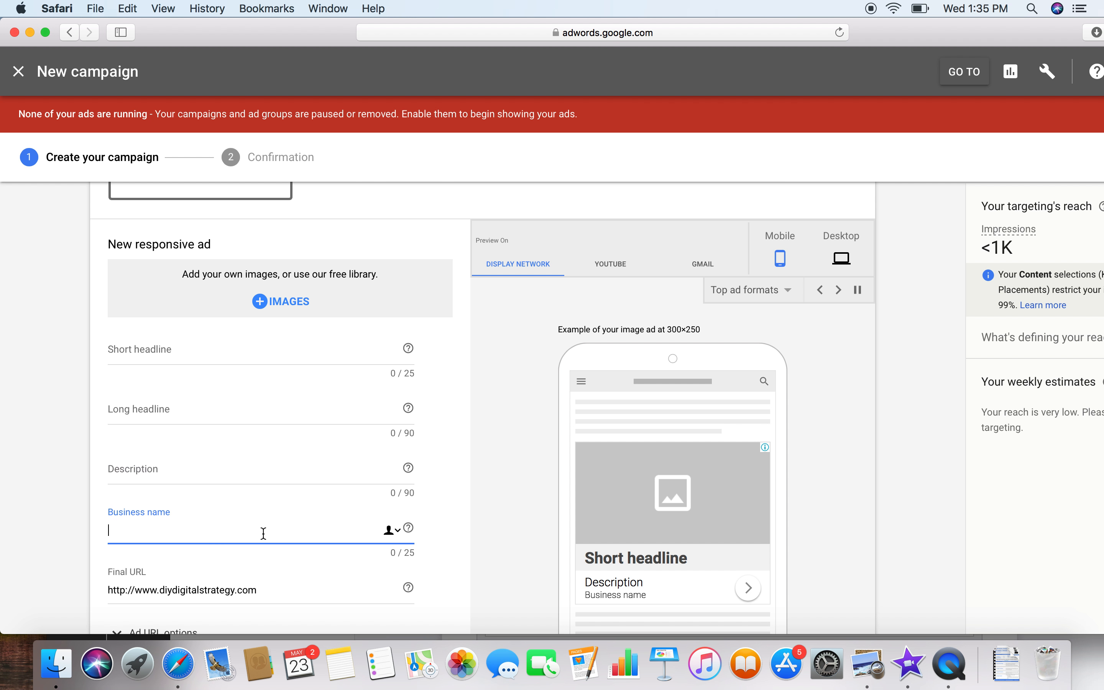
pyautogui.scroll(-4, 264, 532)
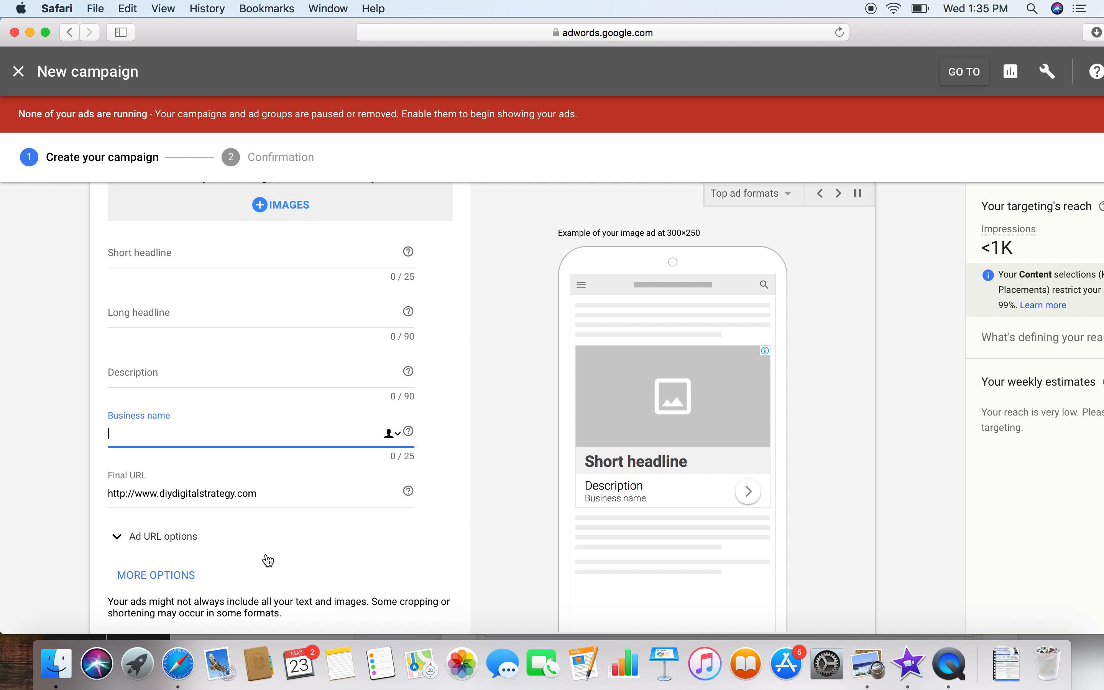
pyautogui.scroll(4, 266, 553)
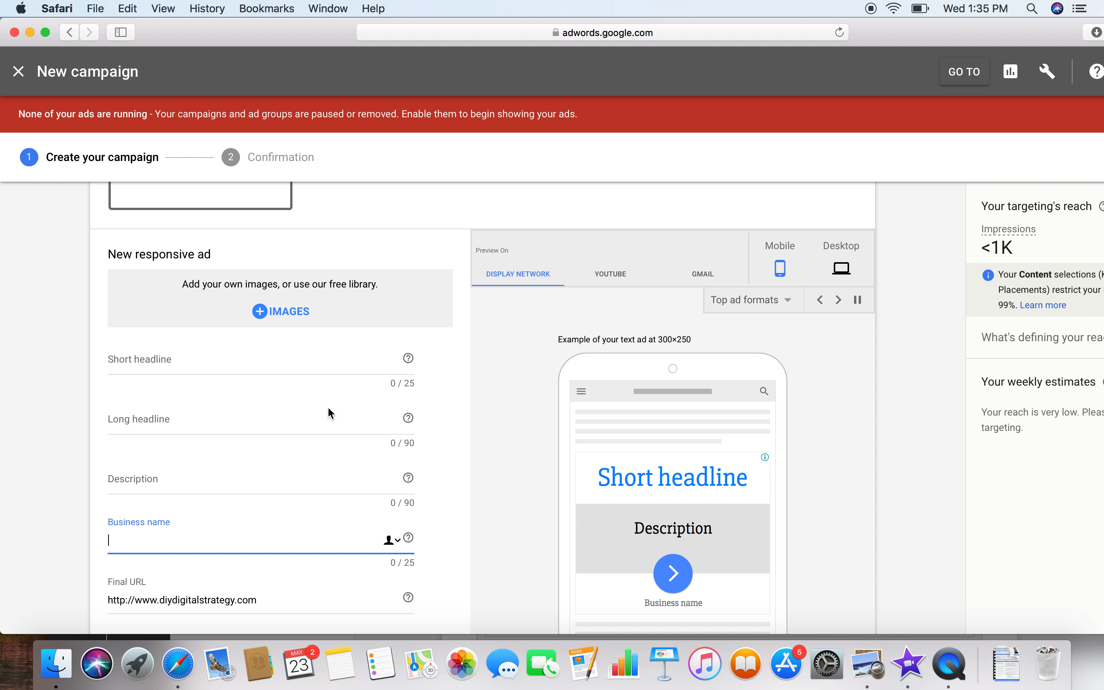
# - Add the stock image of a laptop showing Digital Marketing to the responsive ad, keeping both landscape and square crops, and save it
pyautogui.scroll(-1, 353, 437)
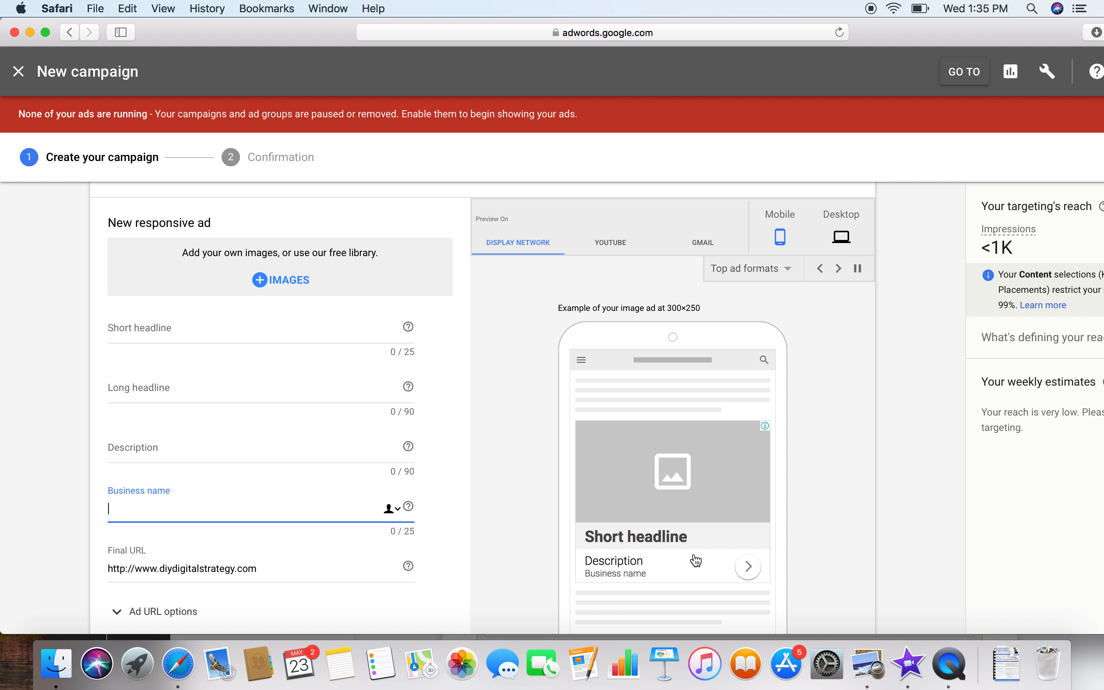
pyautogui.click(260, 282)
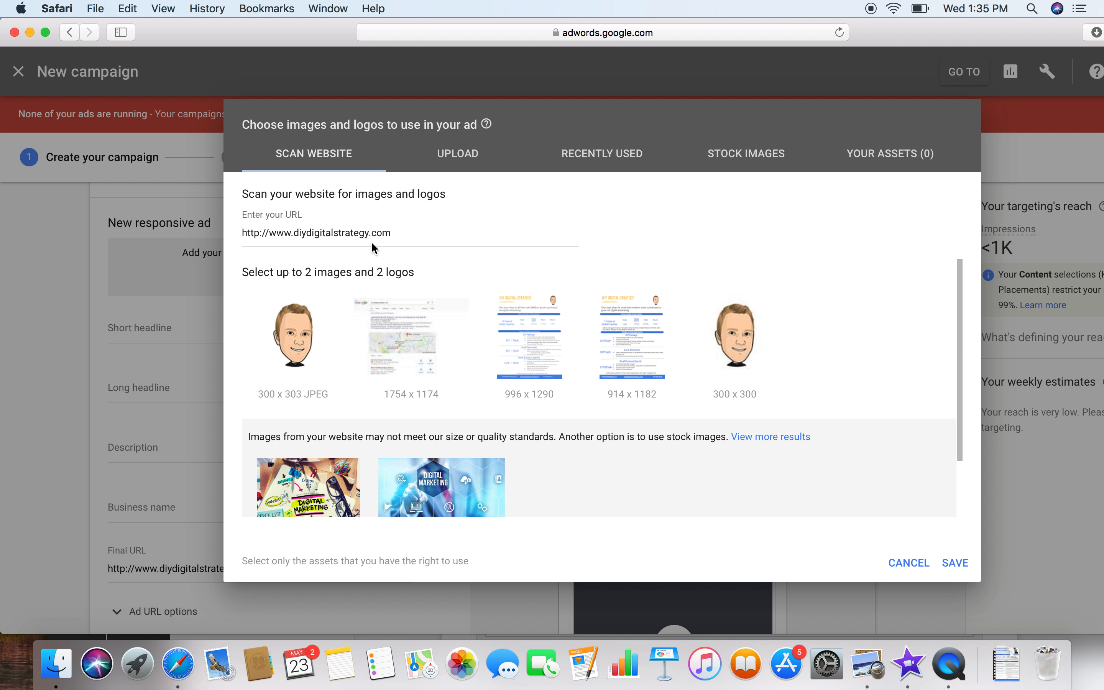
pyautogui.scroll(-2, 598, 411)
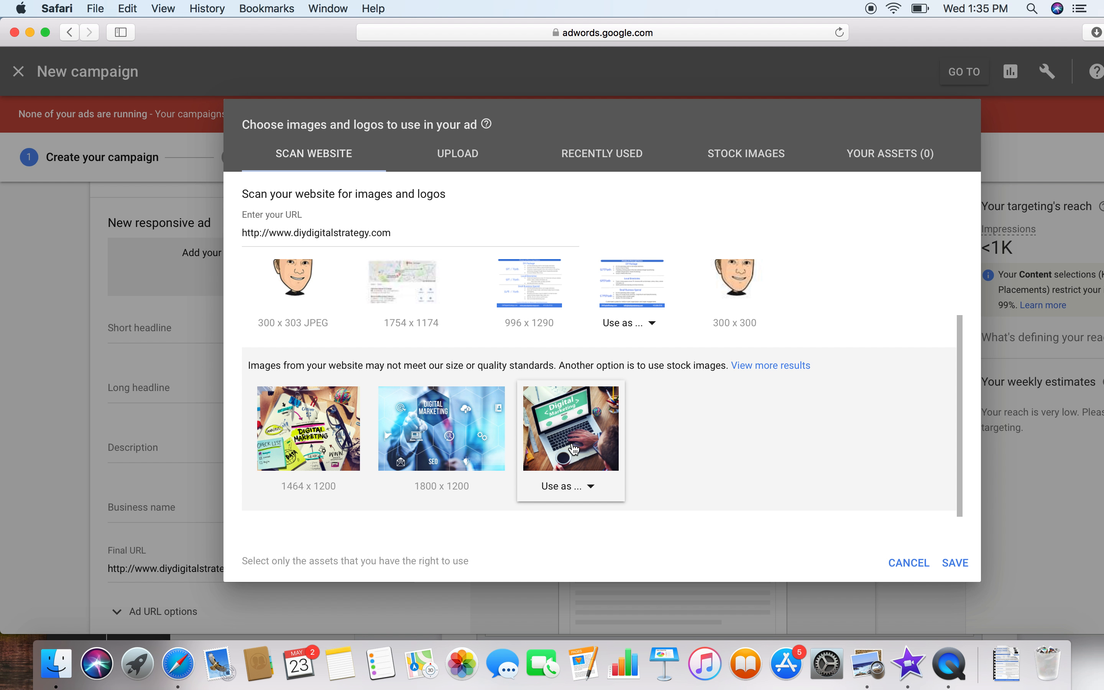
pyautogui.click(574, 486)
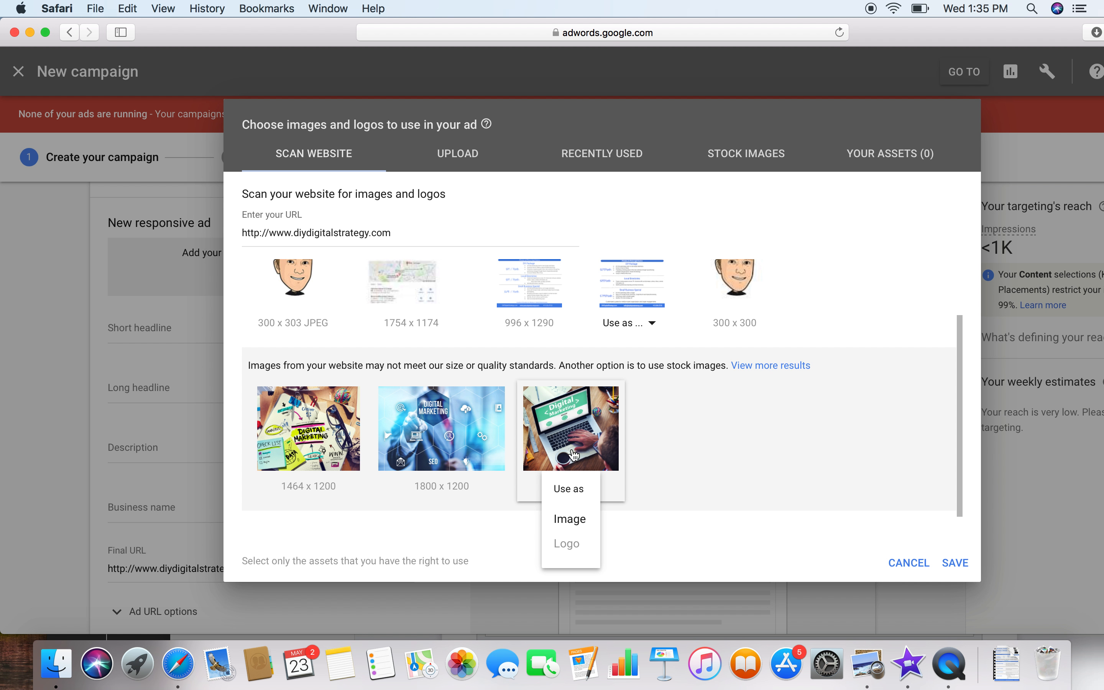
pyautogui.click(573, 523)
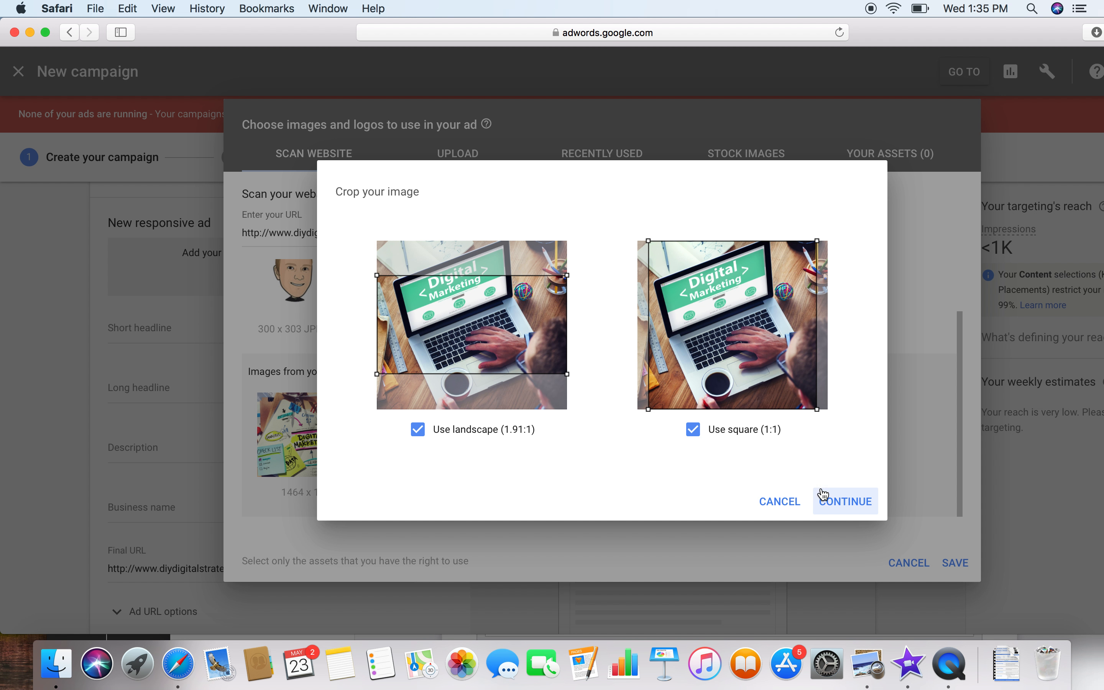
pyautogui.click(839, 503)
pyautogui.click(944, 562)
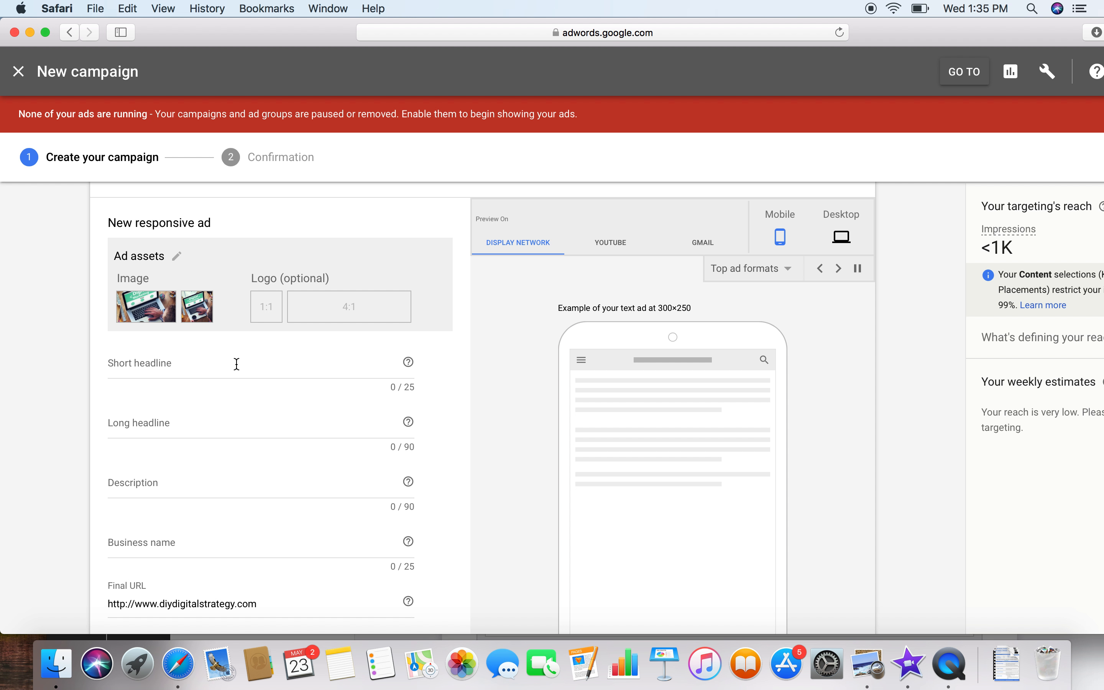
# - Set the ad's short headline to "DIY Digital Strategy" and its long headline to "DIY Digital Strategy - Crush your online marketing"
pyautogui.click(236, 364)
pyautogui.write('DIY Digital Strategy')
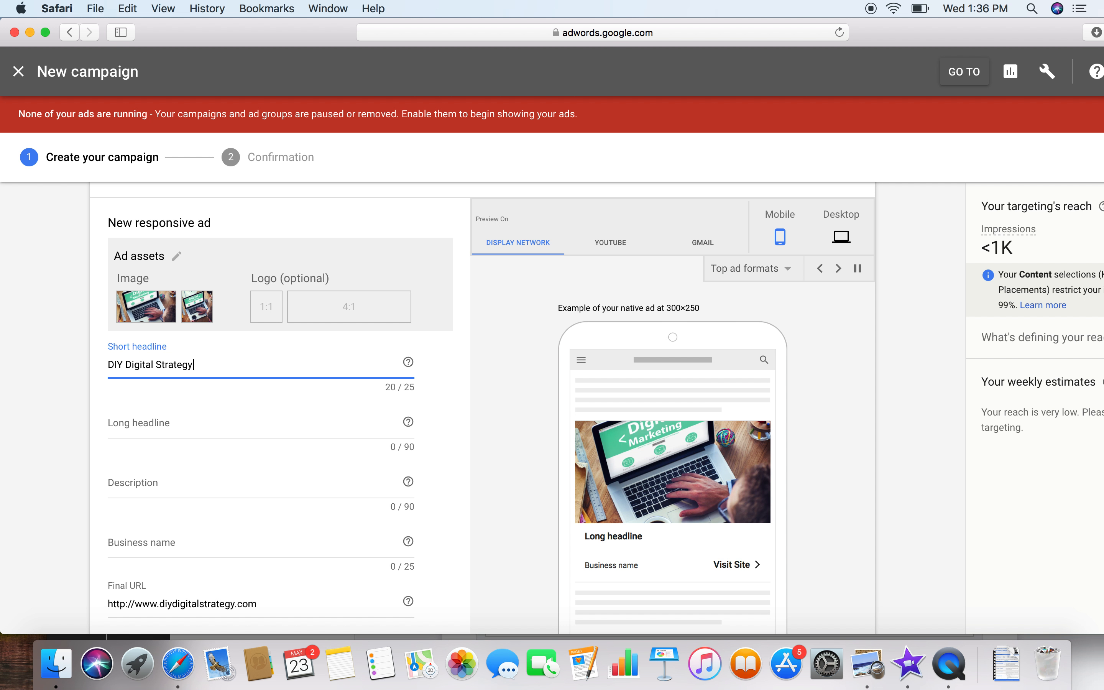
pyautogui.press('Tab')
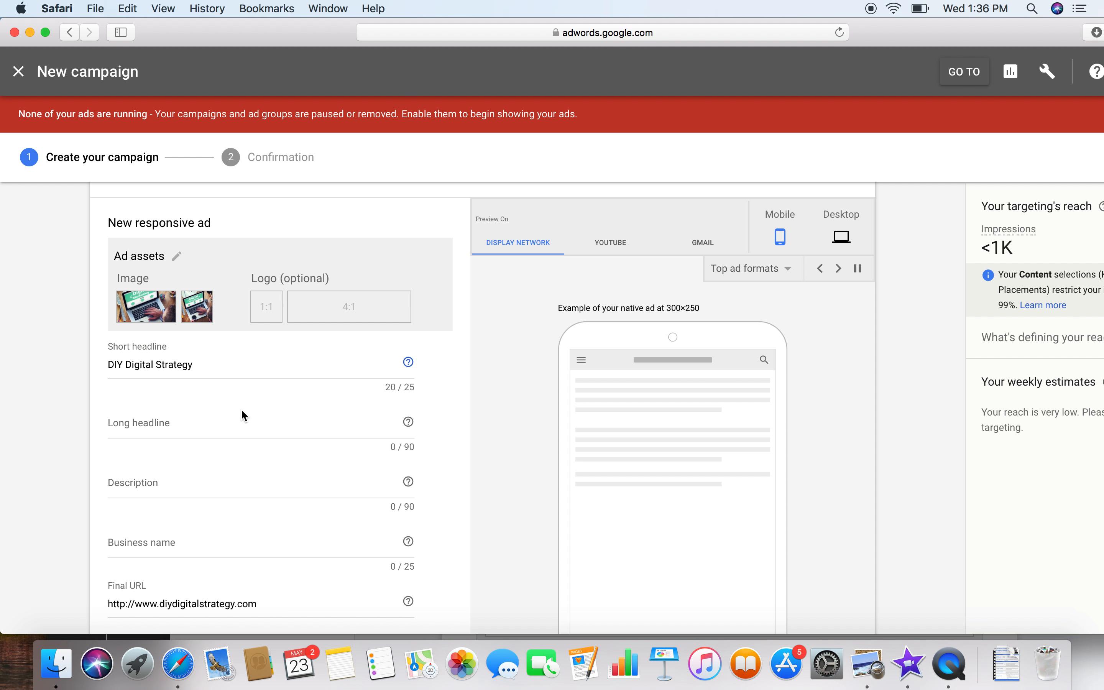
pyautogui.tripleClick(187, 365)
pyautogui.press('super+c')
pyautogui.click(178, 433)
pyautogui.press('super+v')
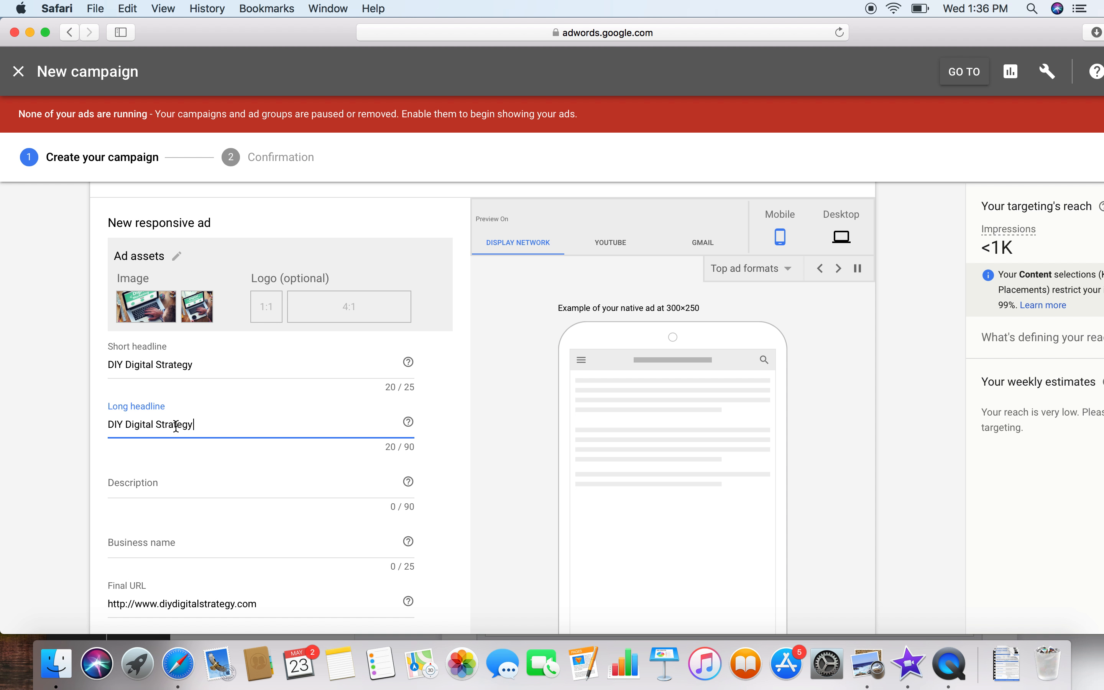
pyautogui.write('- Crush you')
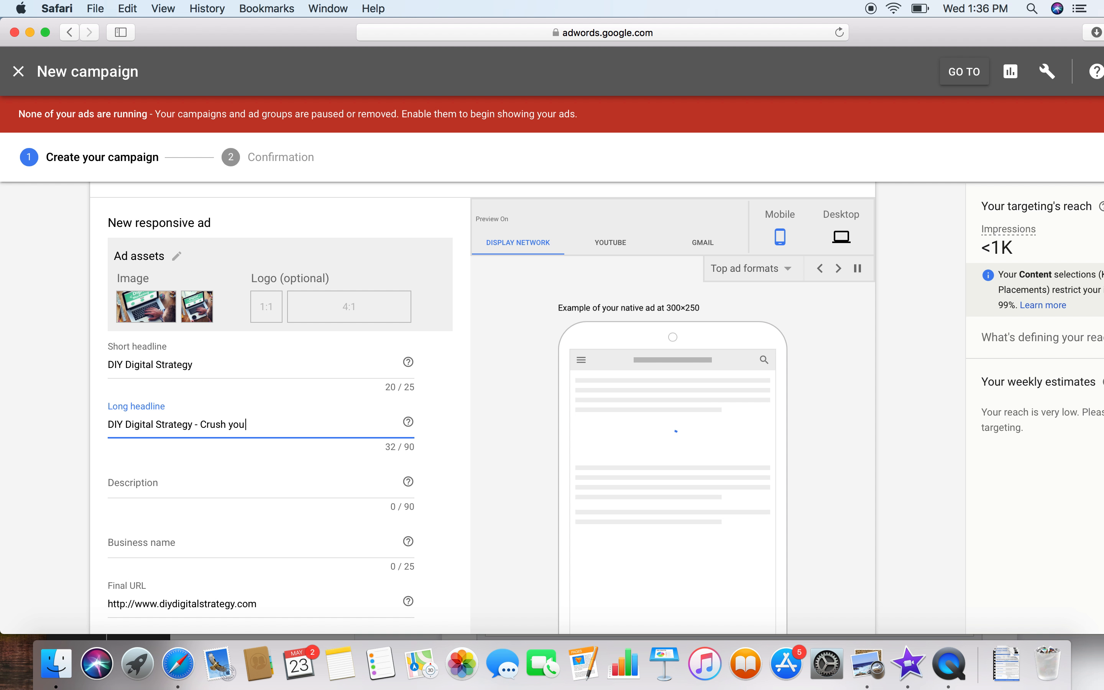
pyautogui.write('r online marketing')
pyautogui.press('Tab')
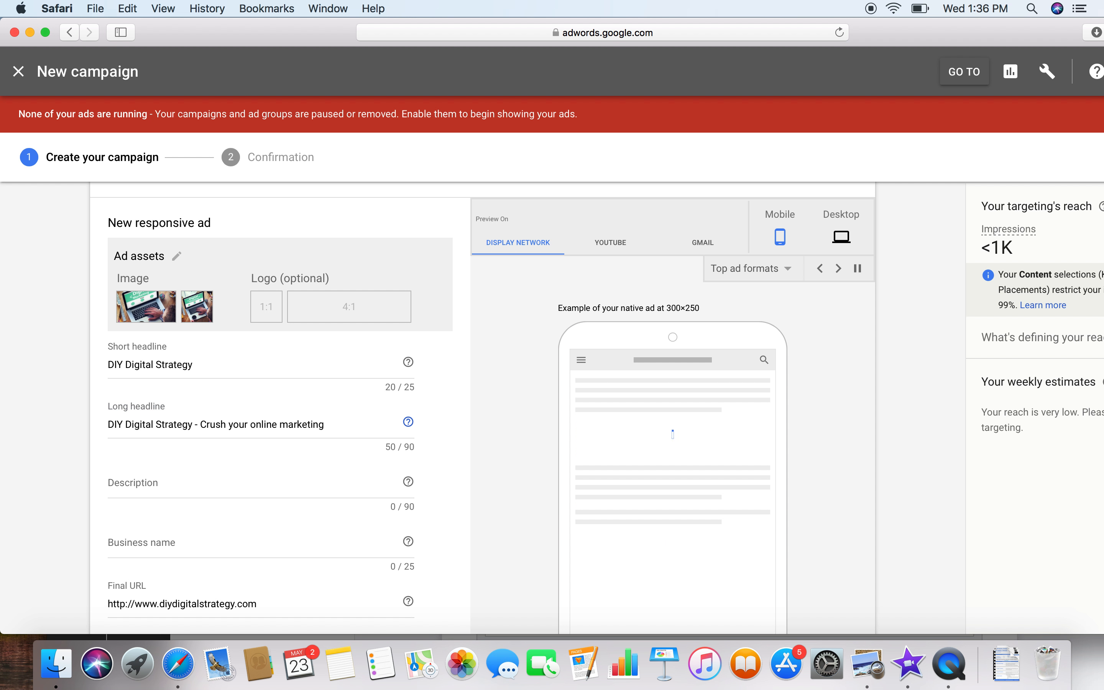
# - Set the ad's description to "Visit DIY Digital to Drive Growth for your Business"
pyautogui.press('Tab')
pyautogui.write('Visit DIY Di')
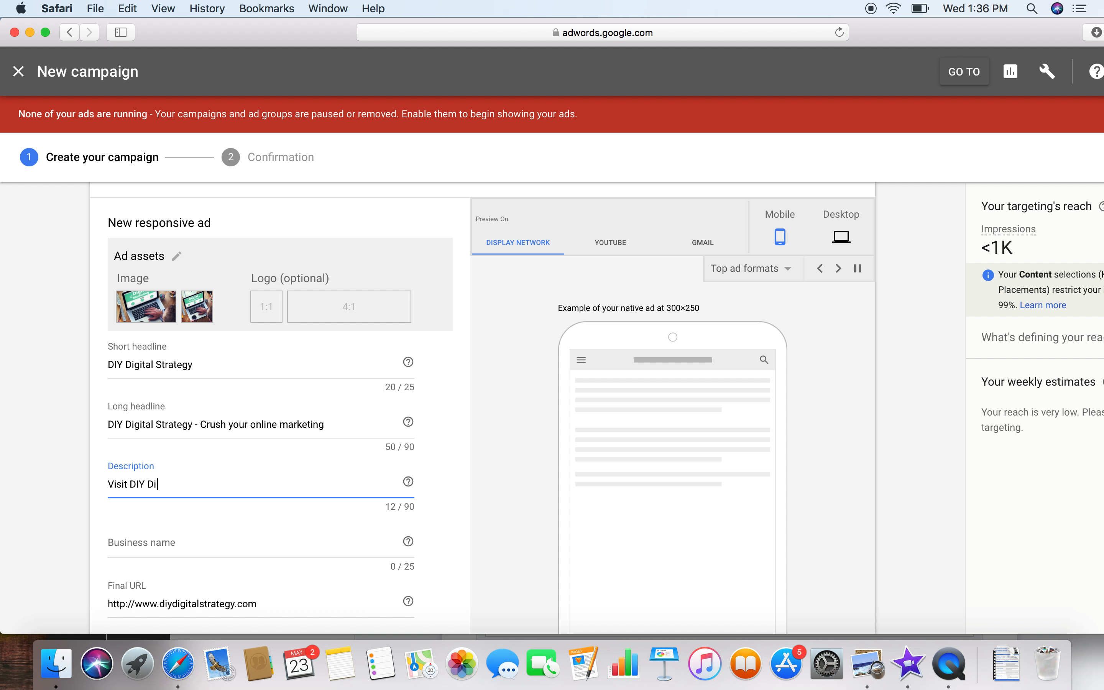
pyautogui.write('gital to')
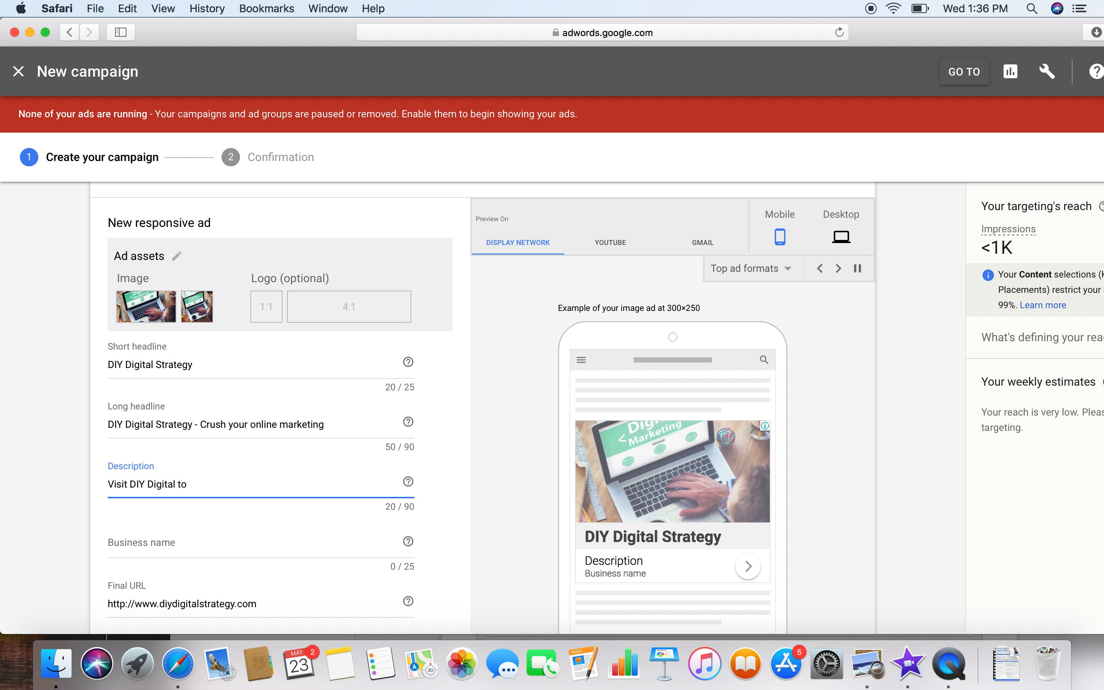
pyautogui.write(' Drive Growth for your Busienss')
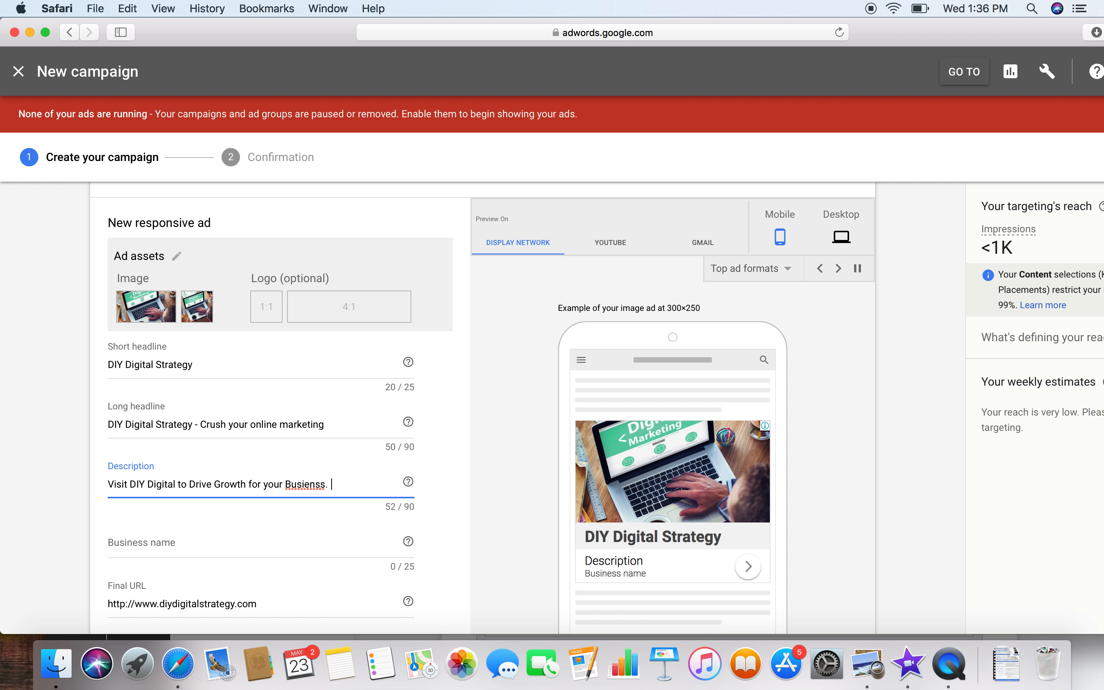
pyautogui.press('BackSpace')
pyautogui.press('BackSpace')
pyautogui.write('ness')
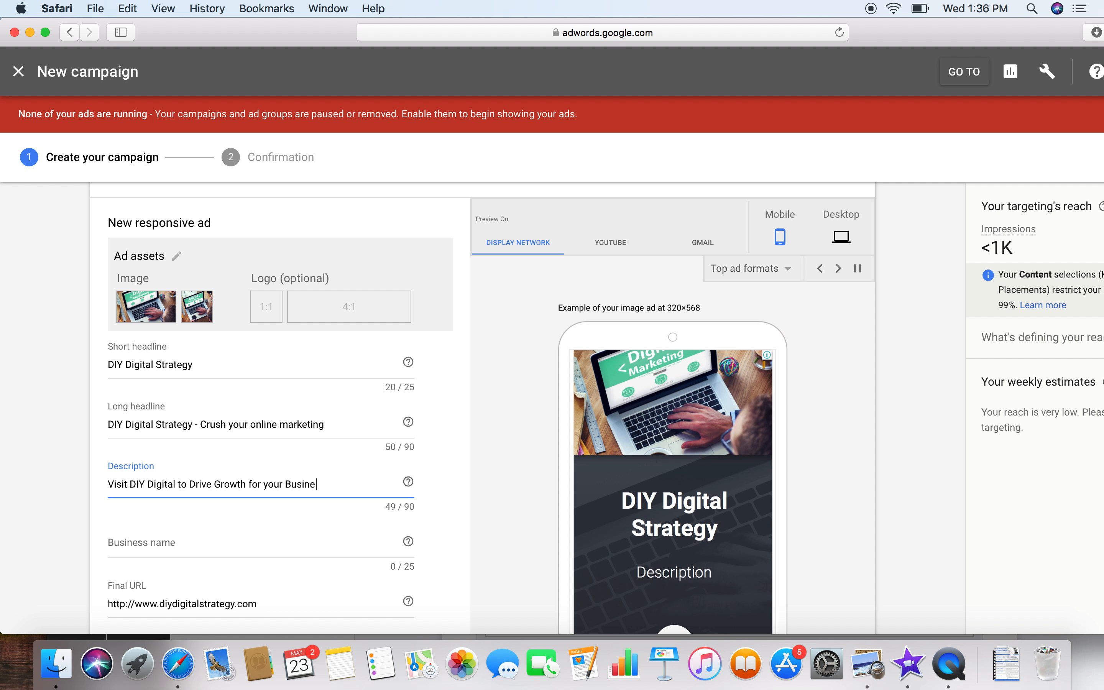
# - Set the ad's business name to "DIY Digital Strategy", check the ad preview, and add the finished ad to the ad group
pyautogui.click(116, 541)
pyautogui.write('DIY D')
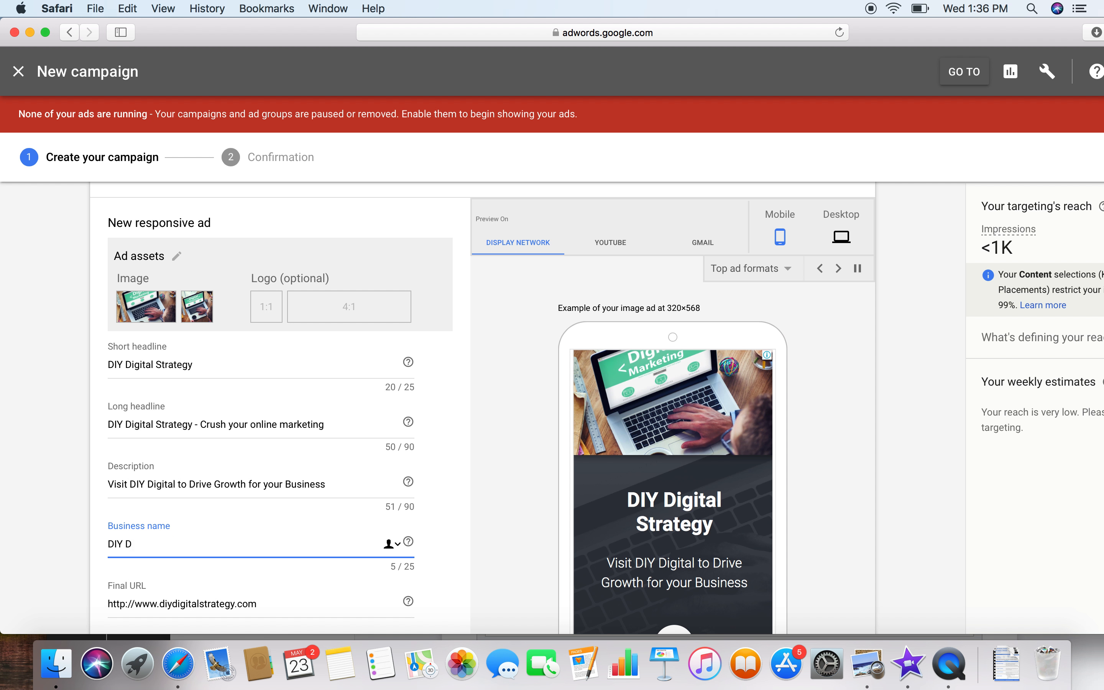
pyautogui.write('igital Strategy')
pyautogui.scroll(-2, 463, 531)
pyautogui.scroll(-1, 463, 531)
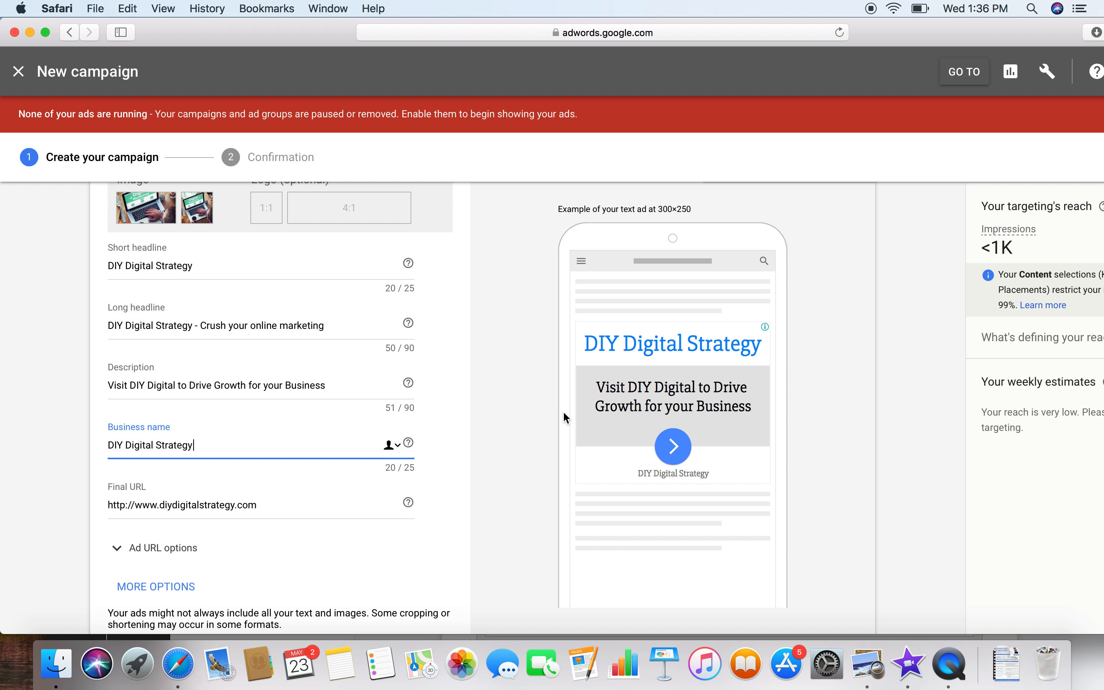
pyautogui.scroll(2, 542, 404)
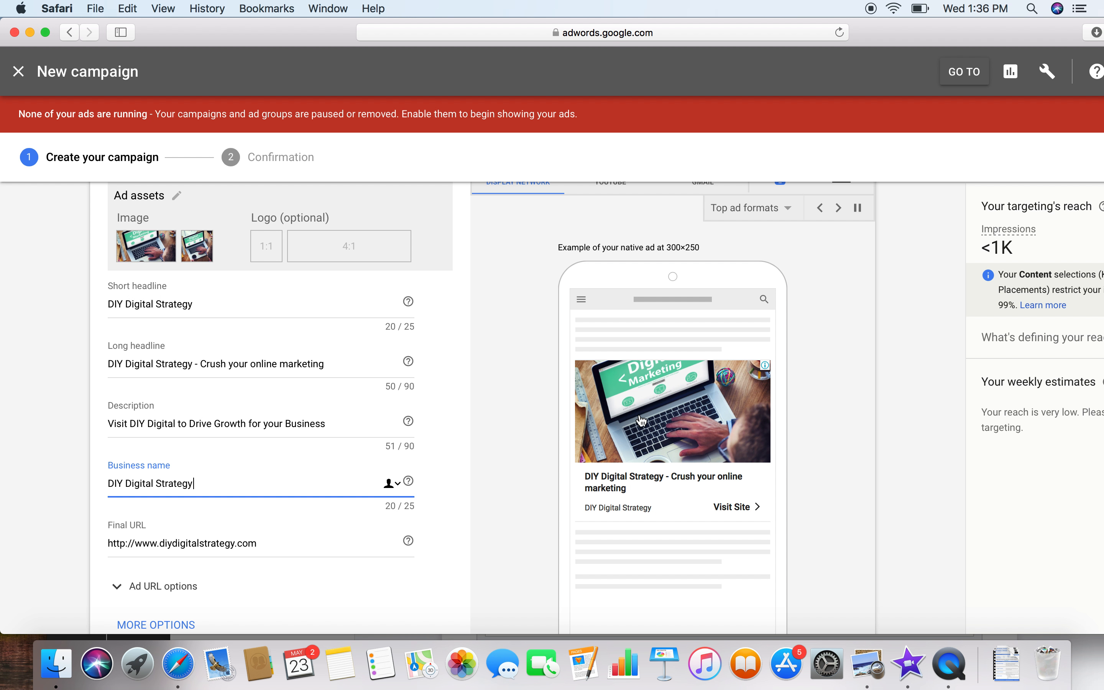
pyautogui.scroll(-5, 528, 520)
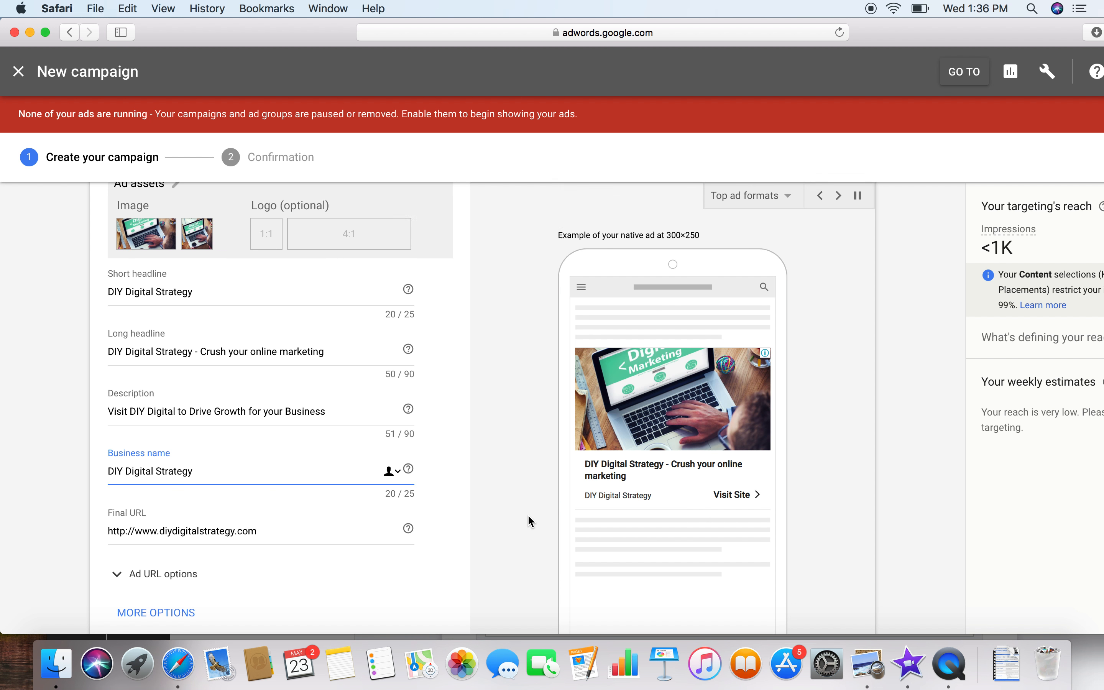
pyautogui.scroll(-1, 528, 516)
pyautogui.click(157, 573)
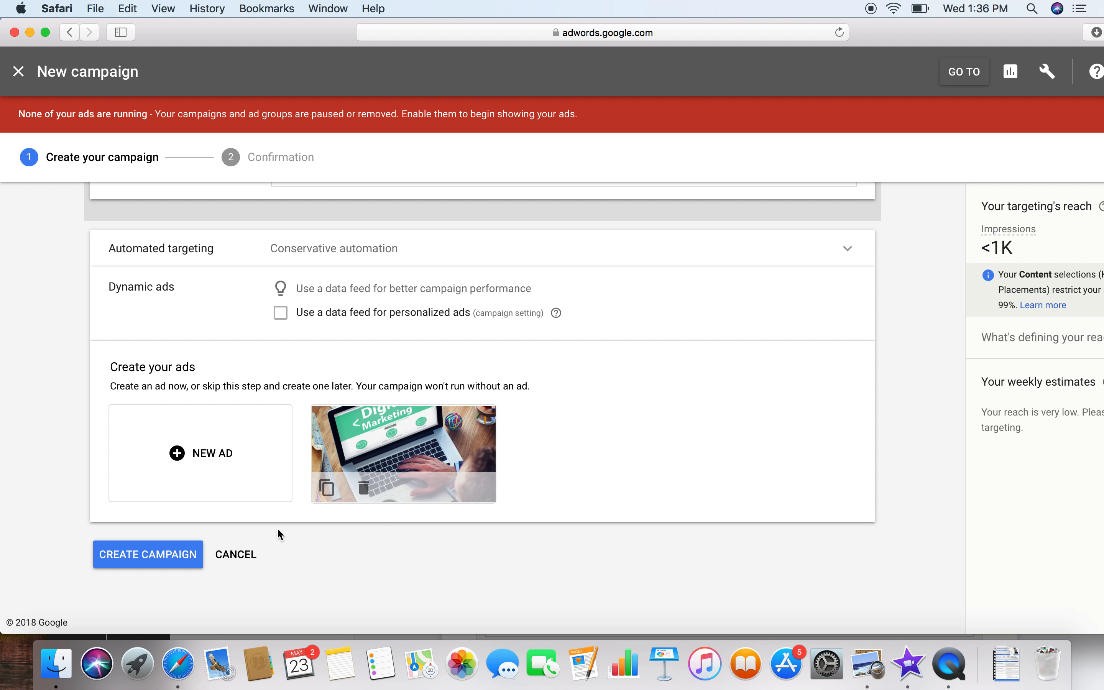
# - Rename the campaign as "DIY Digital Strategy Display" and create it
pyautogui.click(178, 558)
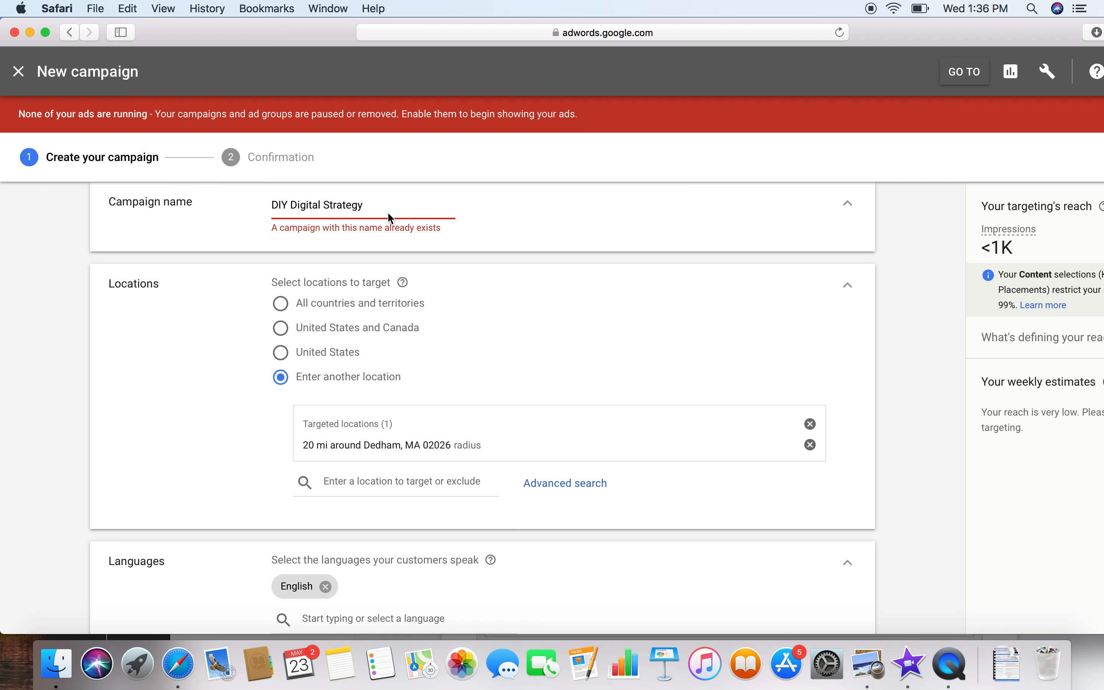
pyautogui.write('Display')
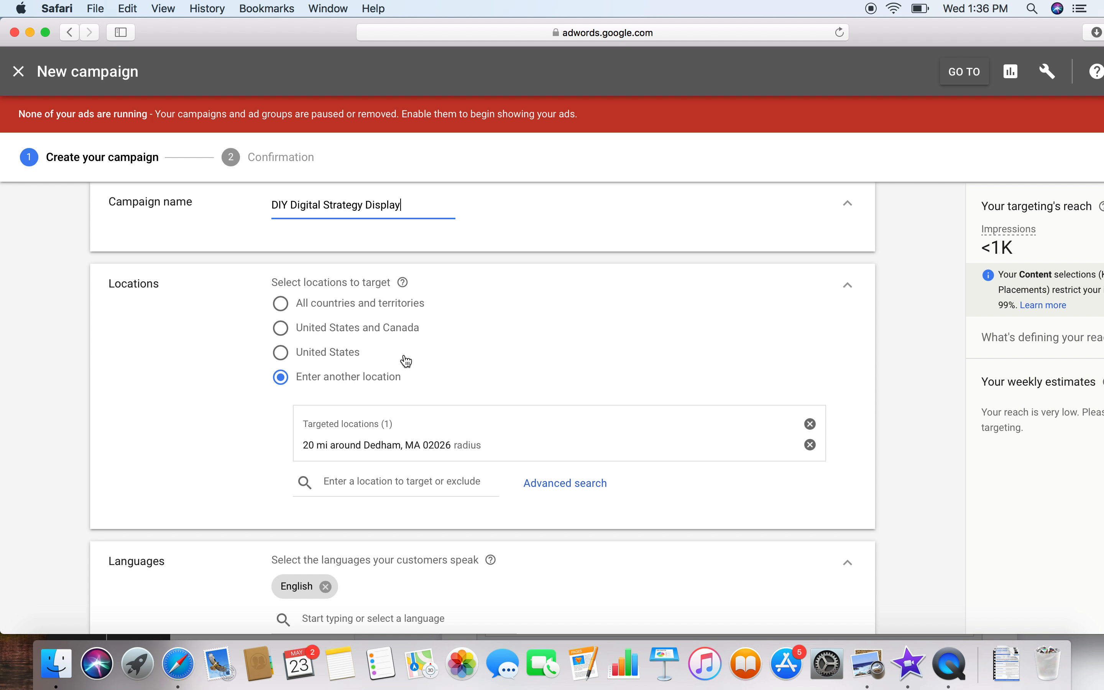
pyautogui.scroll(-1, 401, 374)
pyautogui.scroll(-20, 397, 379)
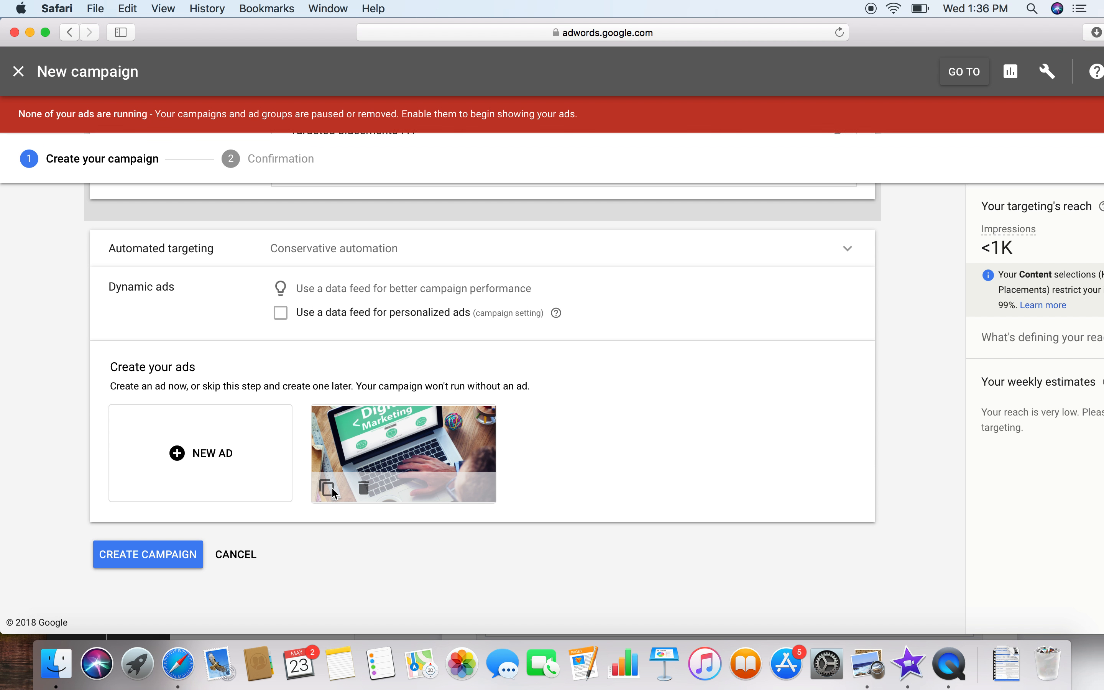
pyautogui.click(177, 556)
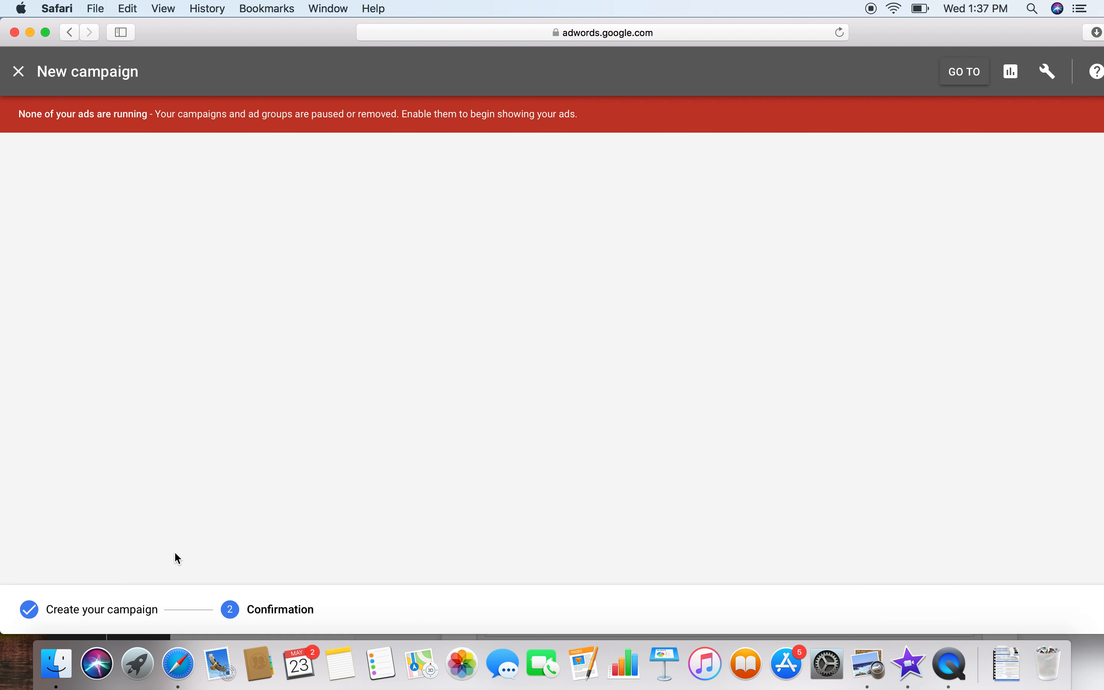
# - Continue to the new campaign and review the DIY Digtal ad group's ads, audiences, display keywords and options for adding targeting
pyautogui.scroll(-4, 436, 347)
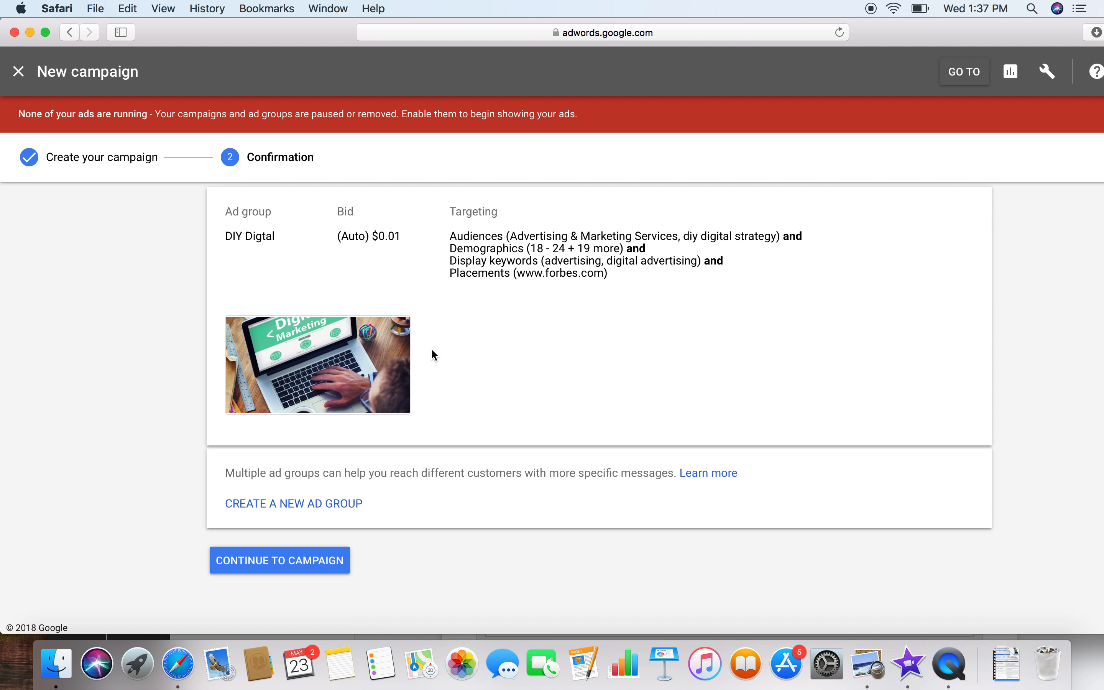
pyautogui.click(303, 562)
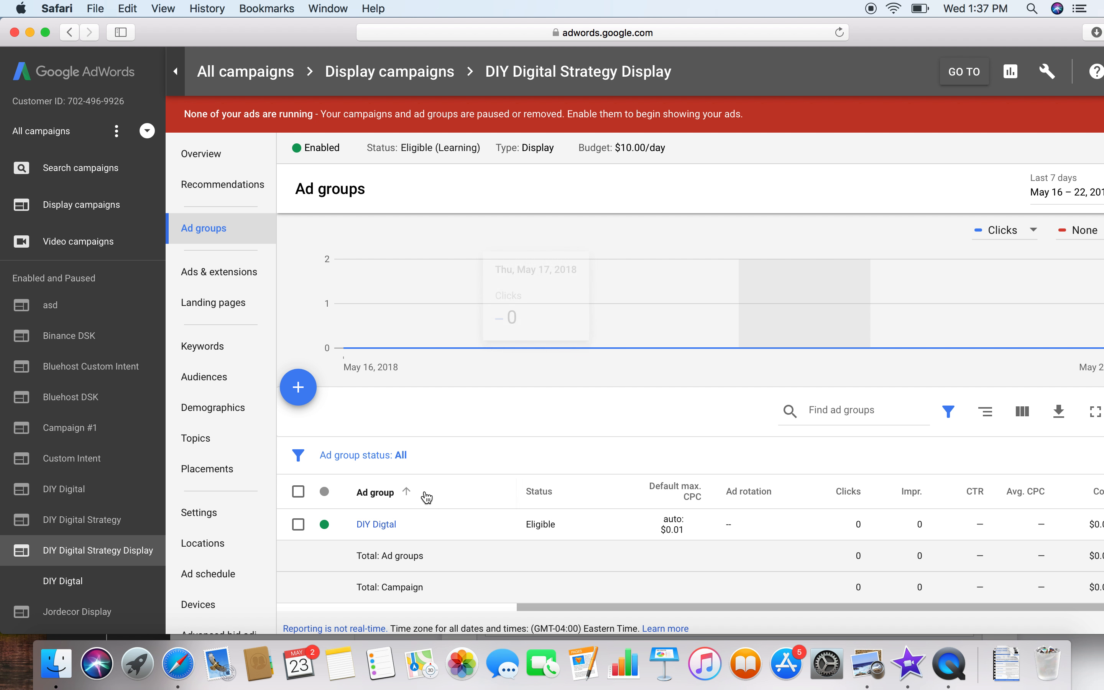
pyautogui.click(379, 524)
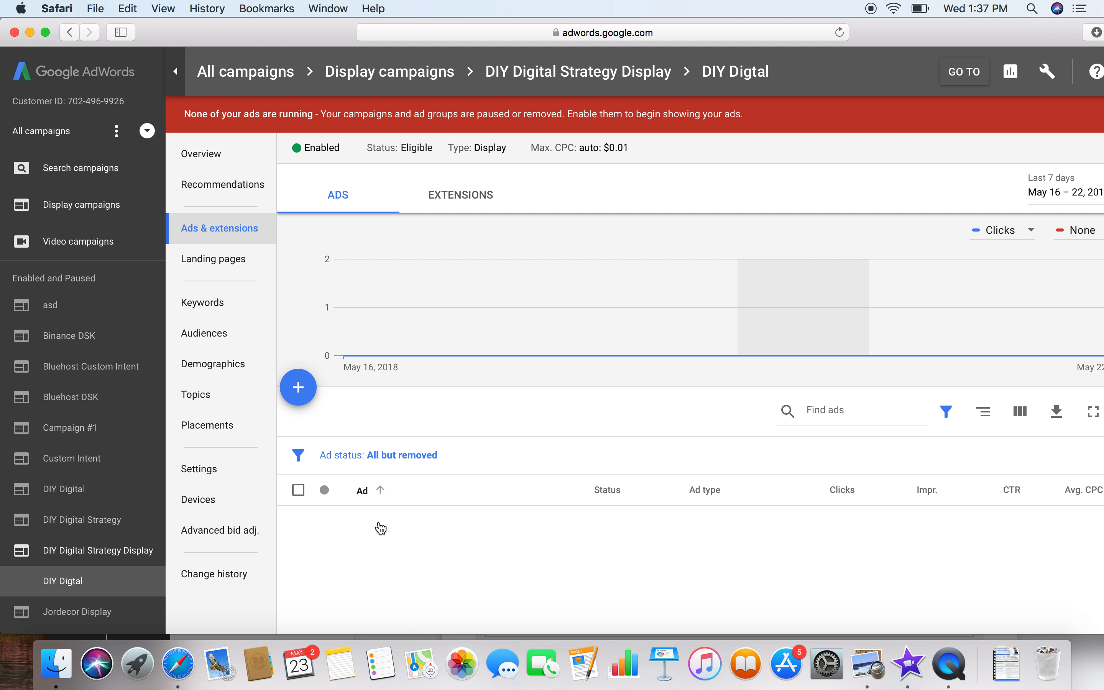
pyautogui.click(236, 342)
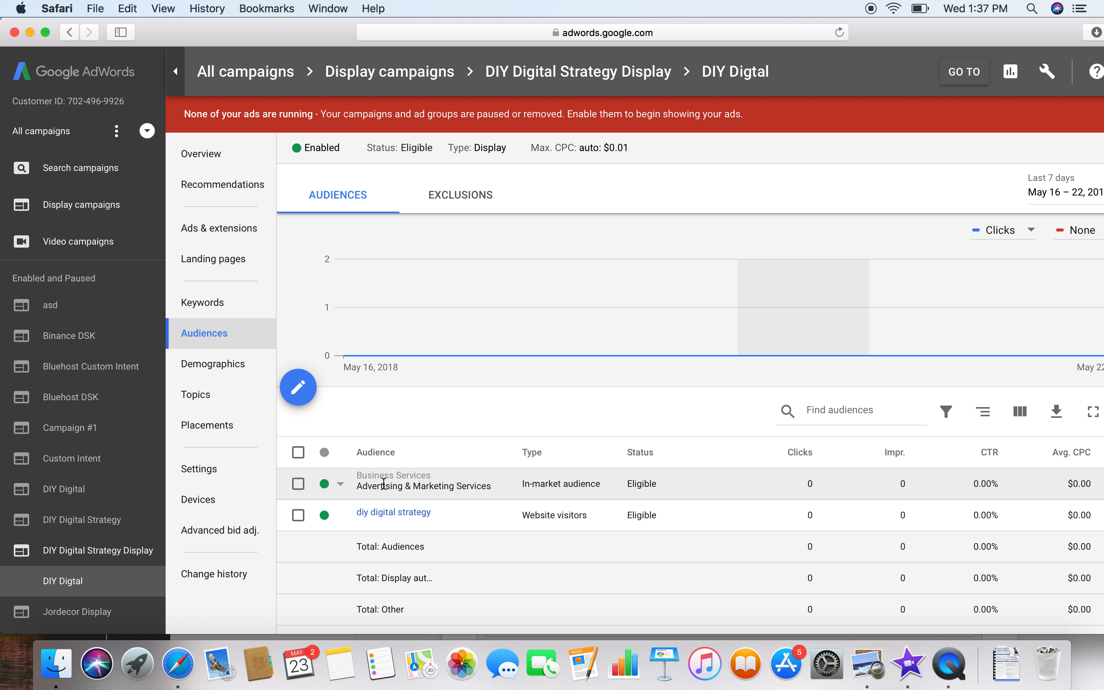
pyautogui.click(217, 311)
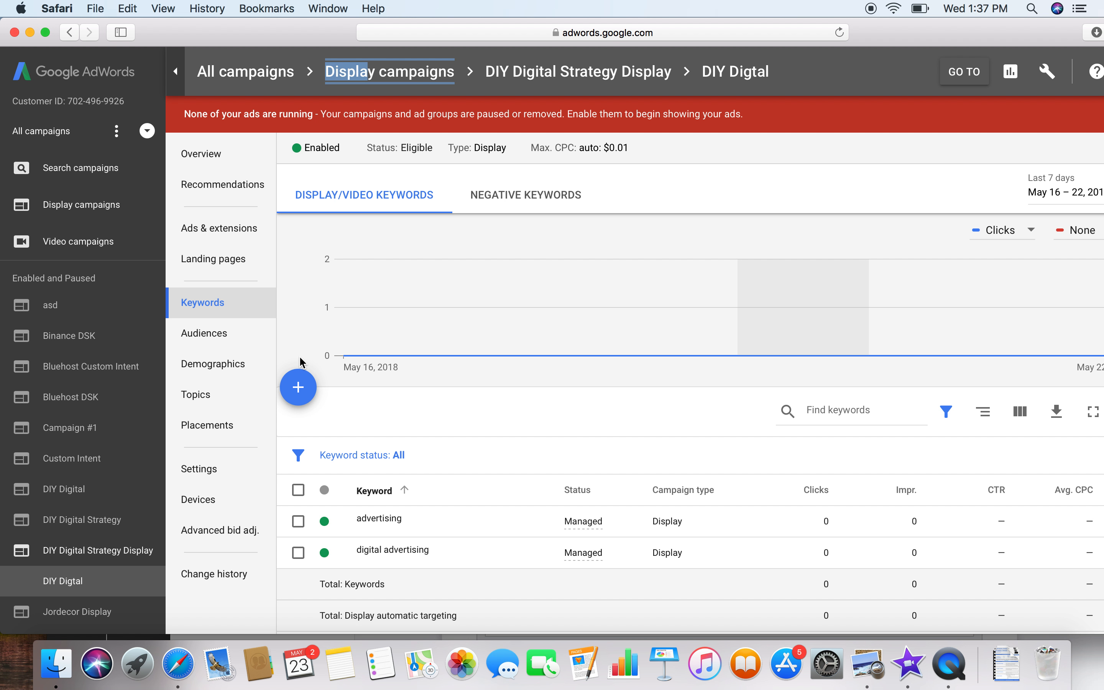
pyautogui.click(298, 387)
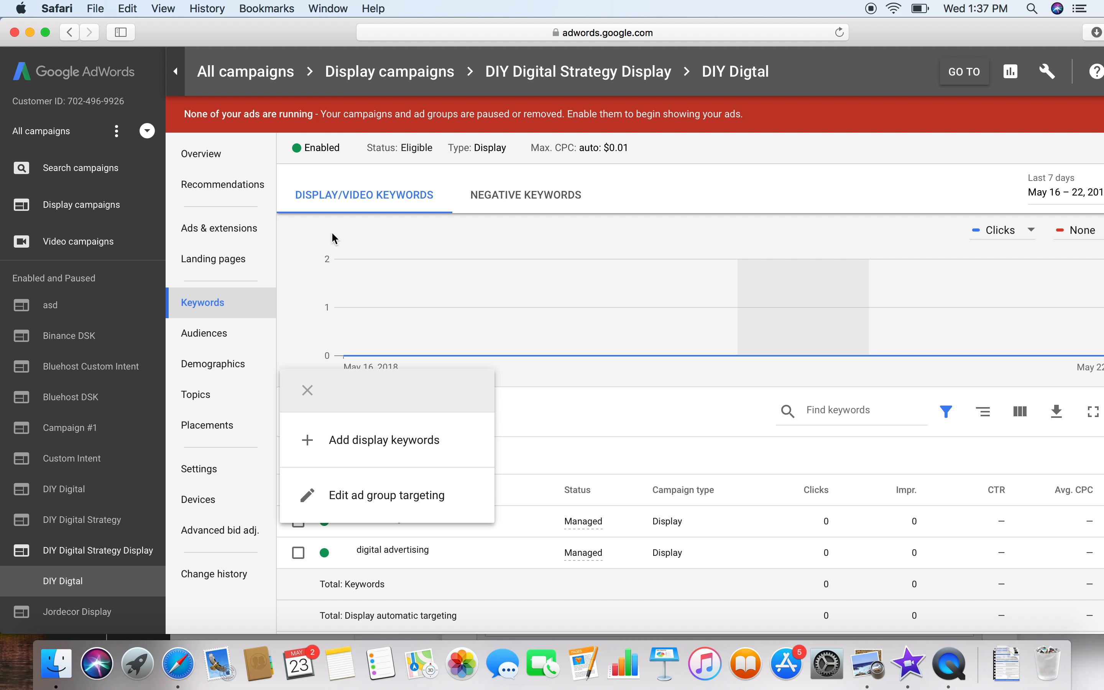
# - Return to the overview of all campaigns and start another new campaign
pyautogui.click(358, 71)
pyautogui.click(274, 74)
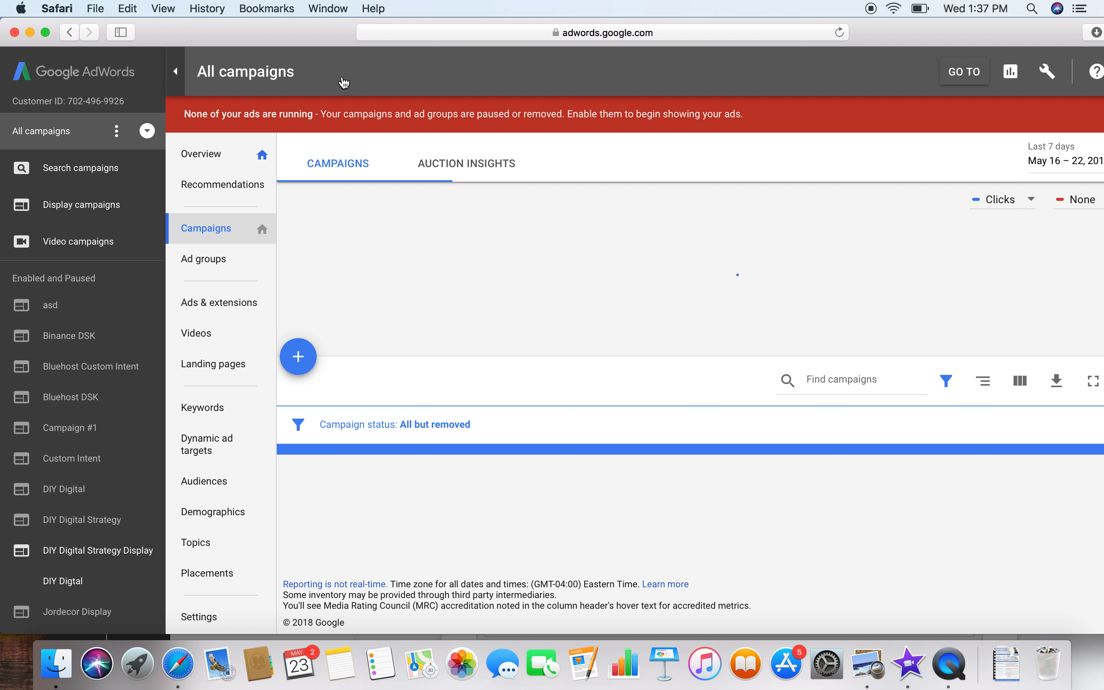
pyautogui.click(301, 361)
pyautogui.click(348, 411)
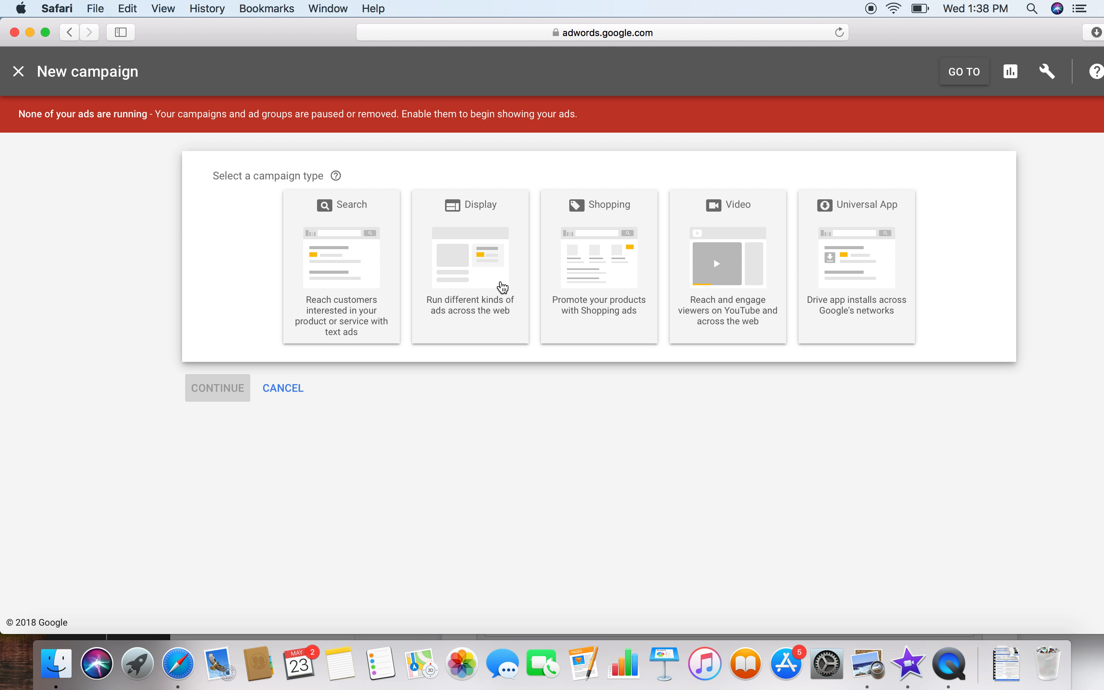
# - Choose a Display campaign with the Sales goal and the Gmail campaign subtype
pyautogui.click(501, 286)
pyautogui.click(382, 434)
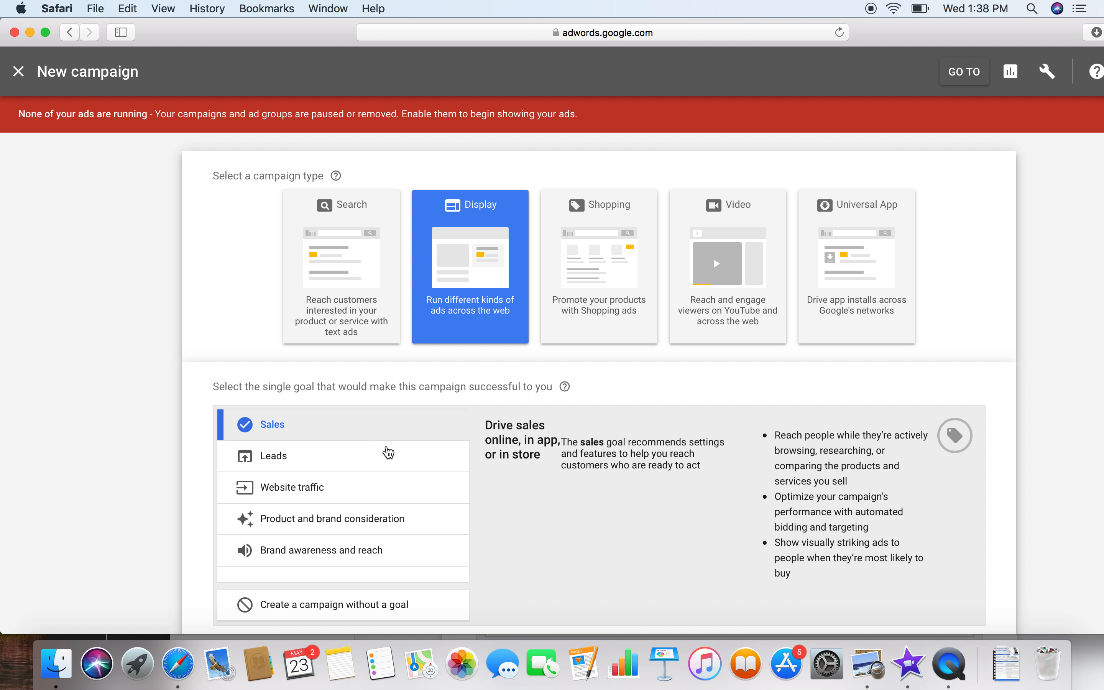
pyautogui.scroll(-5, 401, 543)
pyautogui.click(297, 596)
pyautogui.scroll(-5, 298, 597)
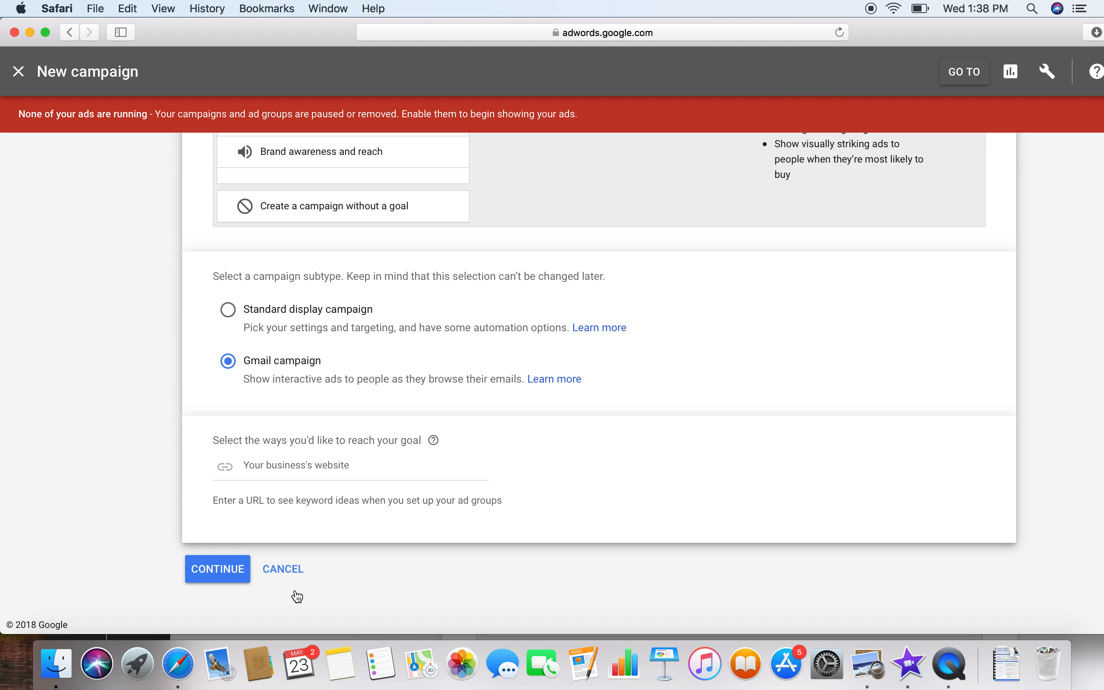
# - Enter diydigitalstrategy.com as the business's website and continue to the campaign settings
pyautogui.click(292, 468)
pyautogui.write('d')
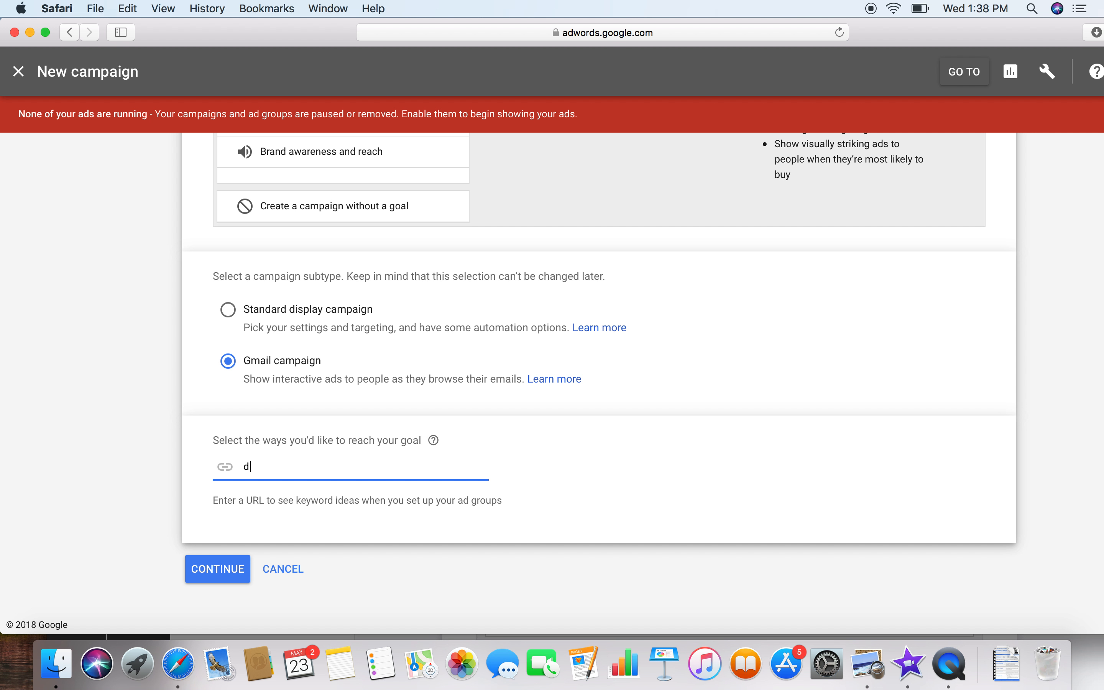
pyautogui.write('iydigitalstrategy.com')
pyautogui.click(216, 575)
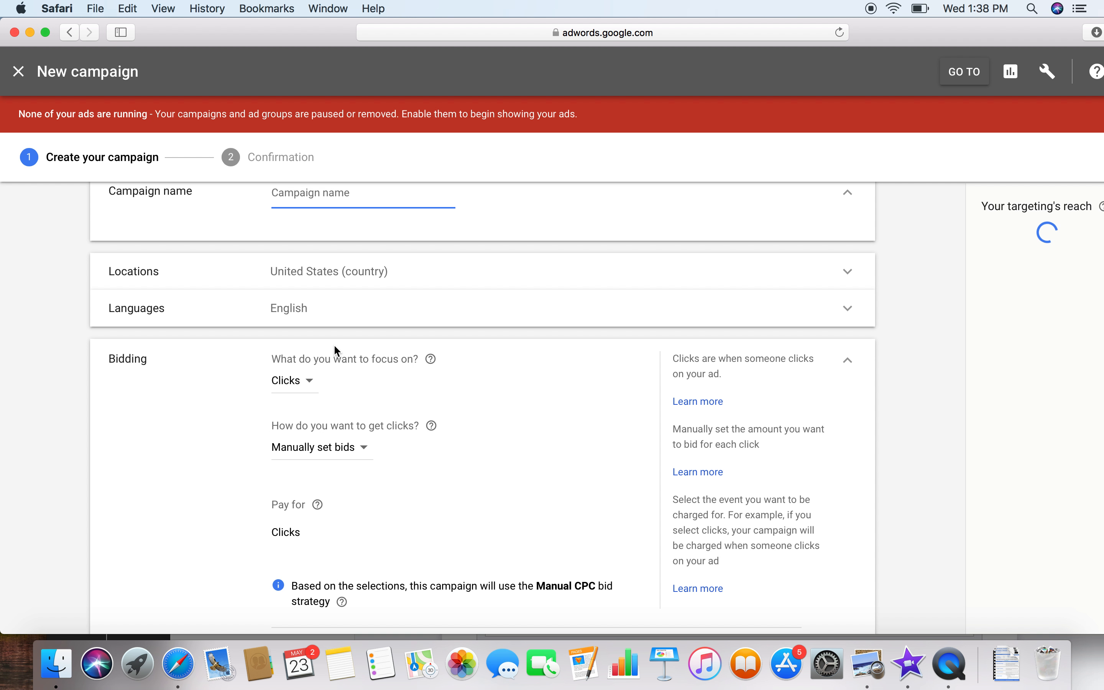
# - Name the campaign "XXY" and set its average daily budget to $10
pyautogui.write('XX')
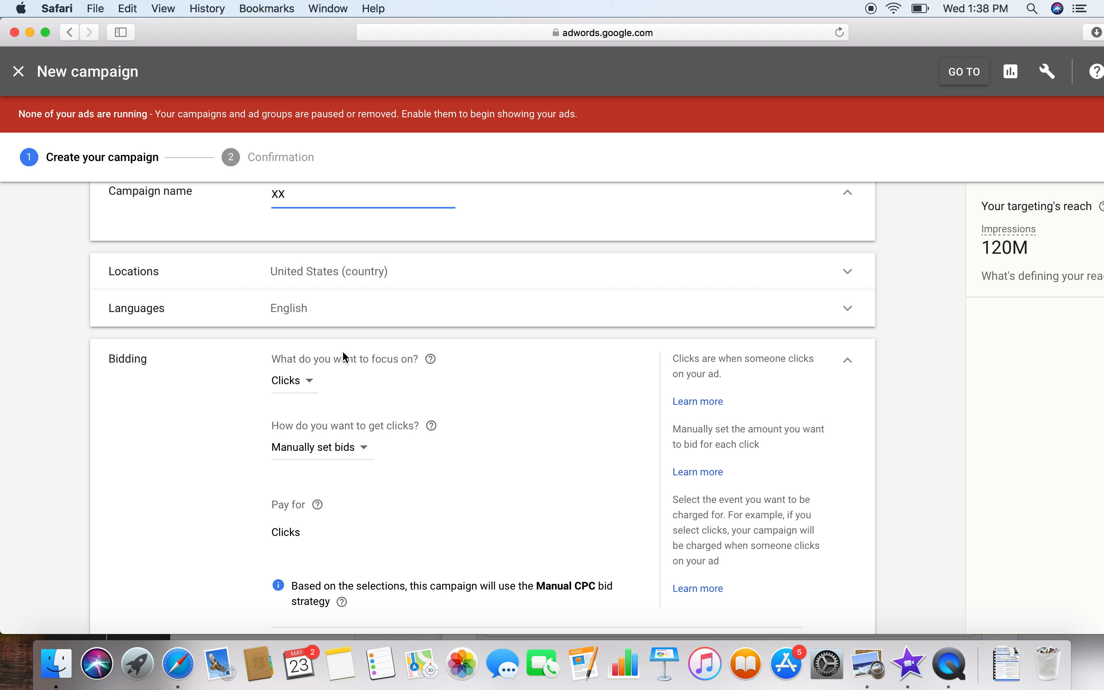
pyautogui.write('Y')
pyautogui.scroll(-5, 333, 449)
pyautogui.click(318, 503)
pyautogui.write('10')
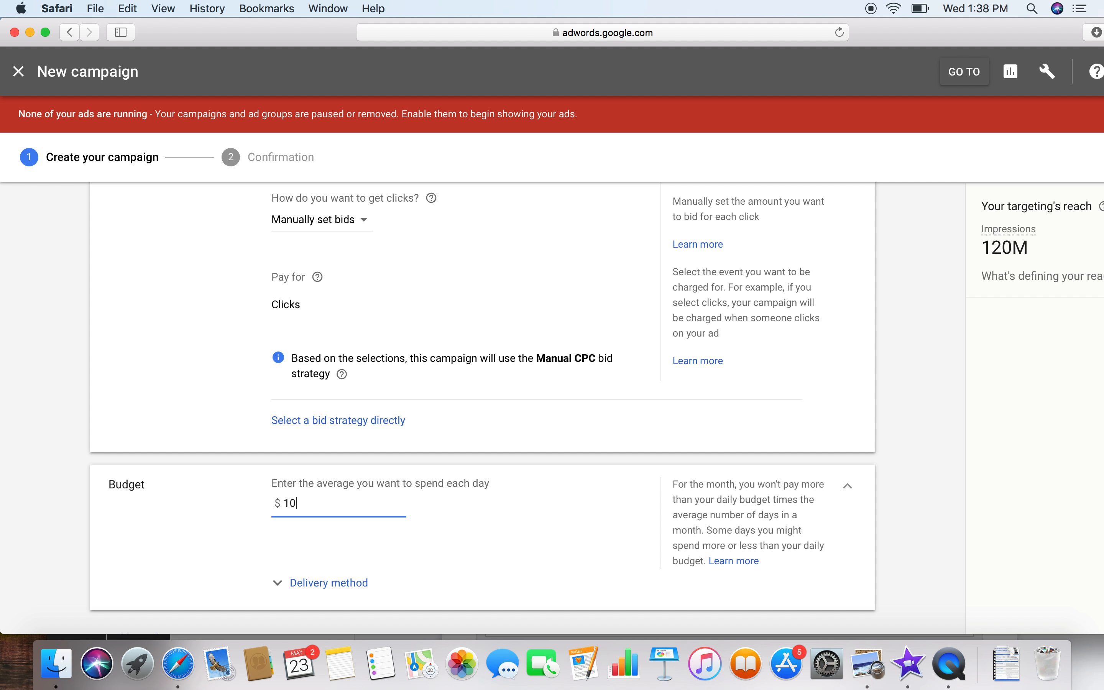
# - Name the ad group "ad" and dismiss the autofill suggestions
pyautogui.scroll(-10, 338, 557)
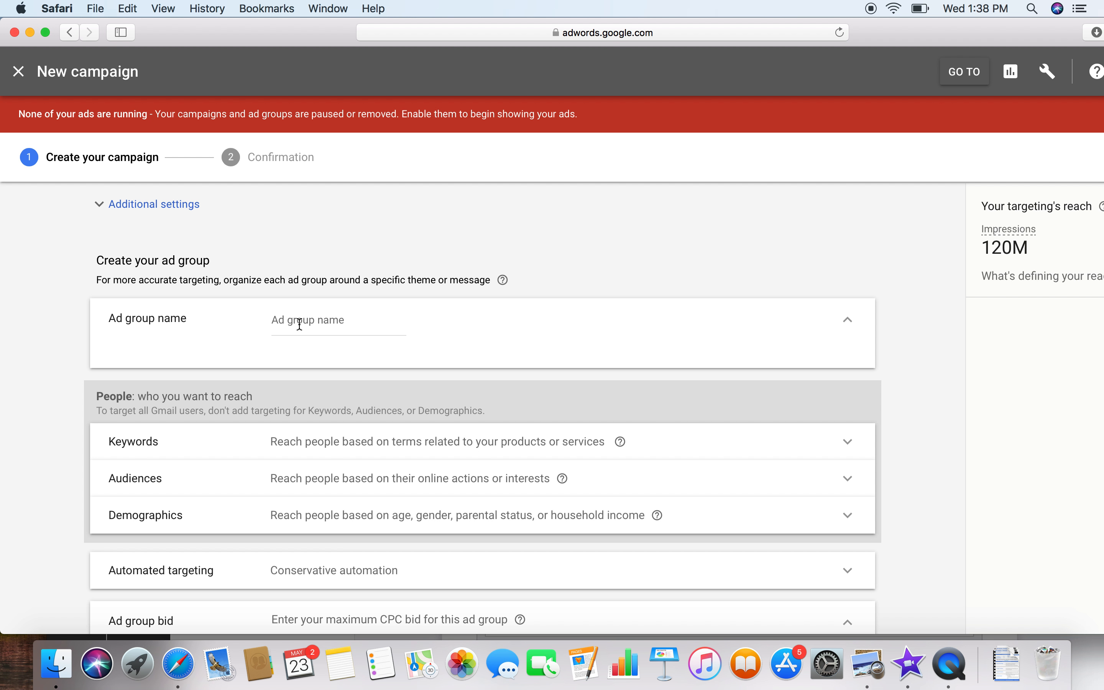
pyautogui.click(300, 324)
pyautogui.write('a')
pyautogui.scroll(-3, 431, 406)
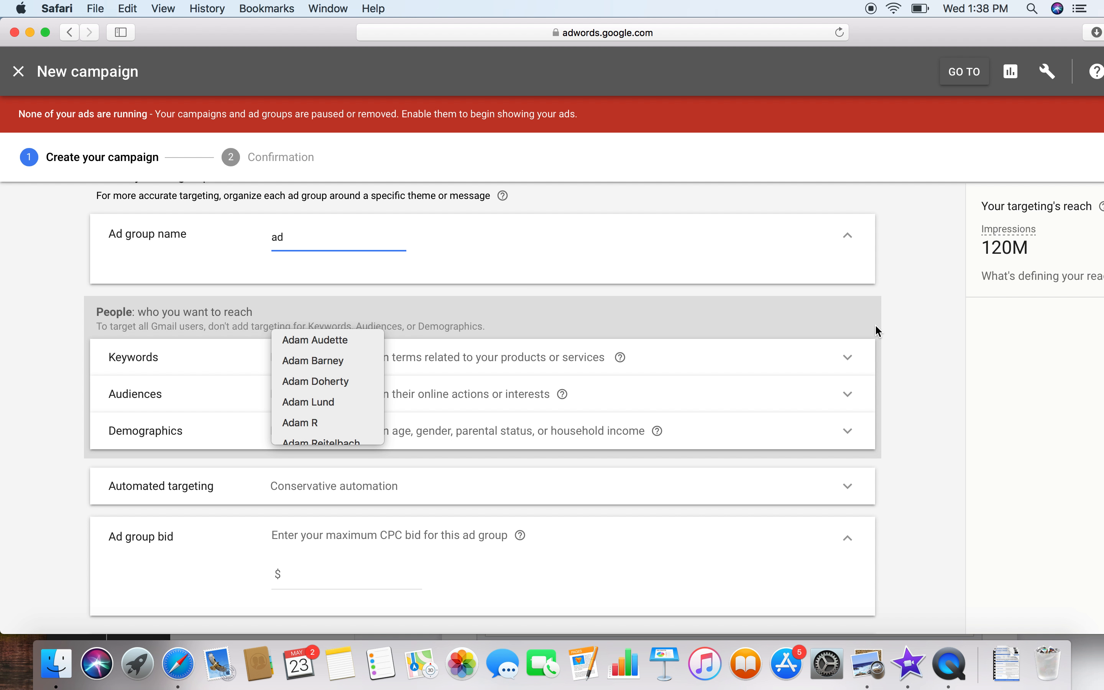
pyautogui.click(875, 325)
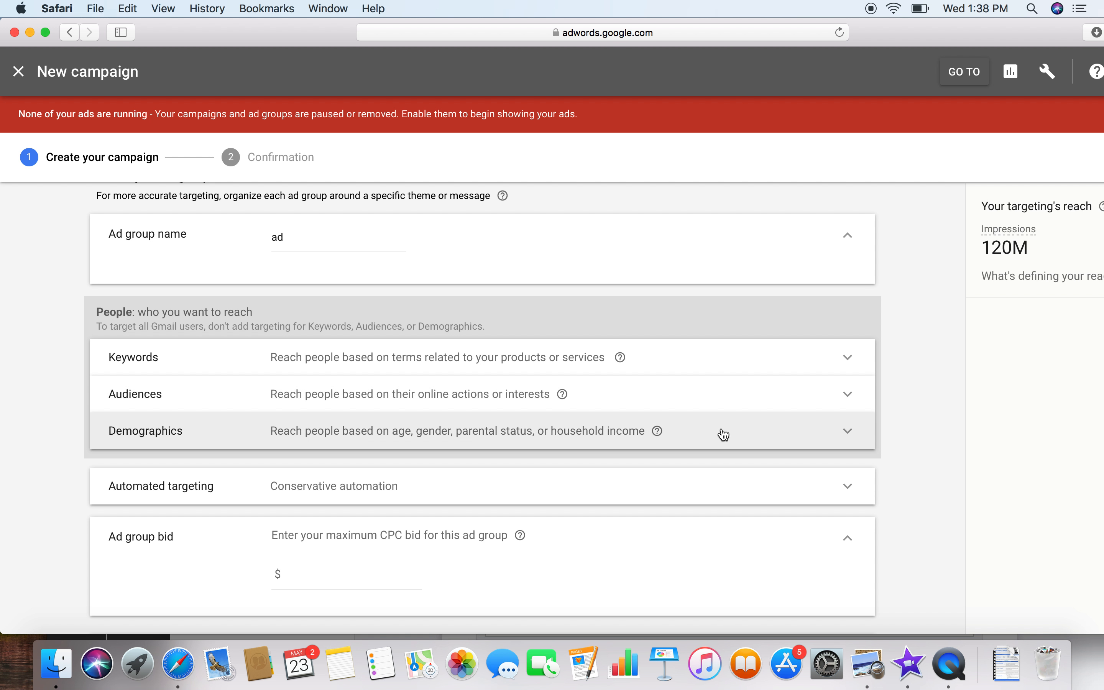
# - Start a new Gmail ad and examine its text fields, image, video and catalog asset options, and the phone previews
pyautogui.scroll(-6, 720, 431)
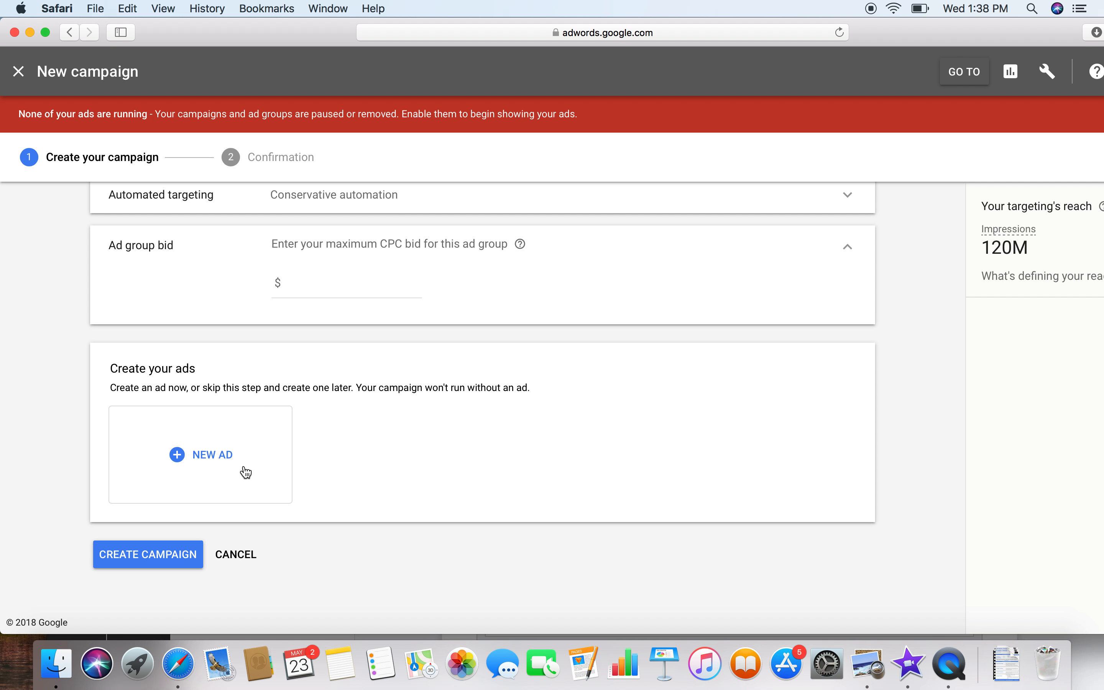
pyautogui.click(191, 468)
pyautogui.click(207, 470)
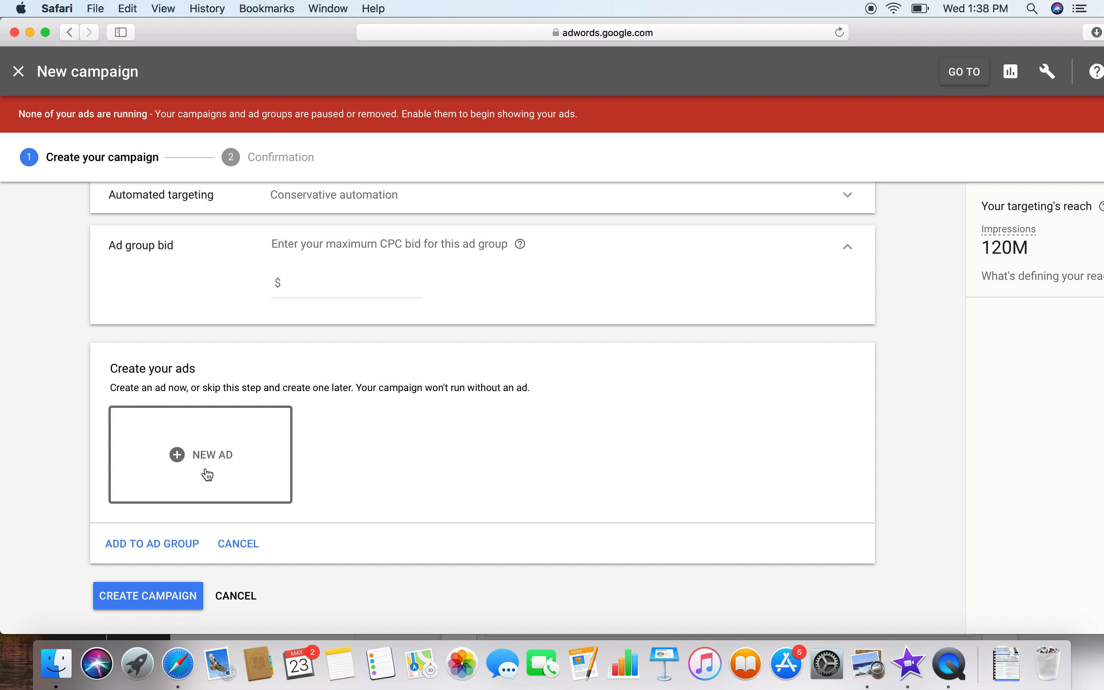
pyautogui.scroll(-5, 628, 589)
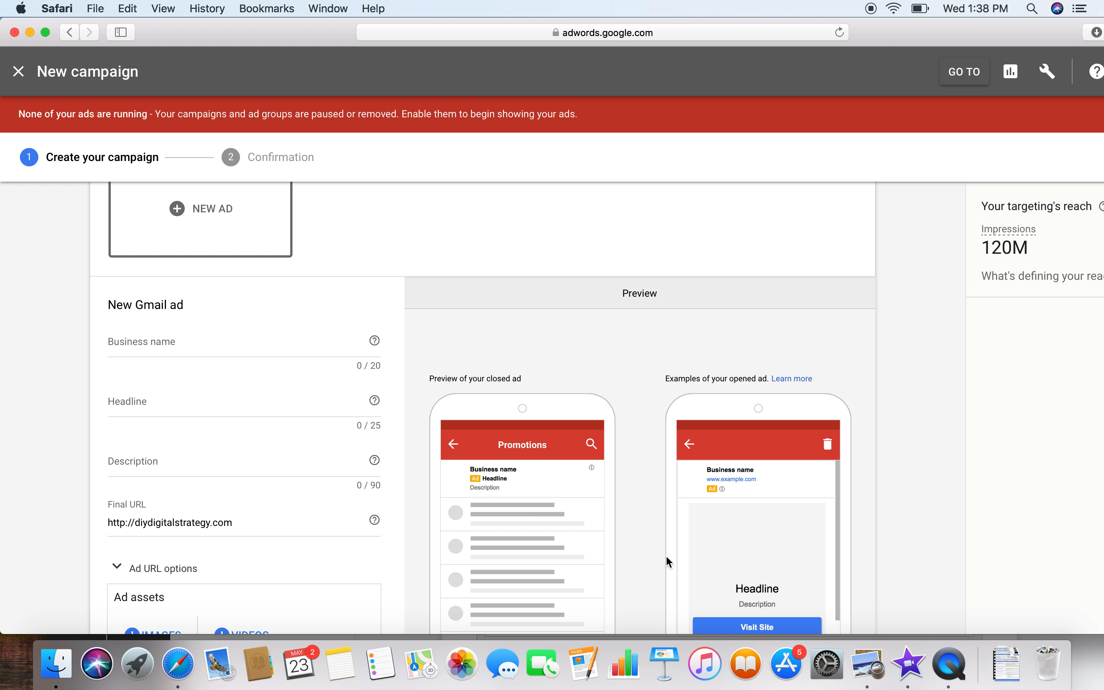
pyautogui.scroll(-2, 521, 520)
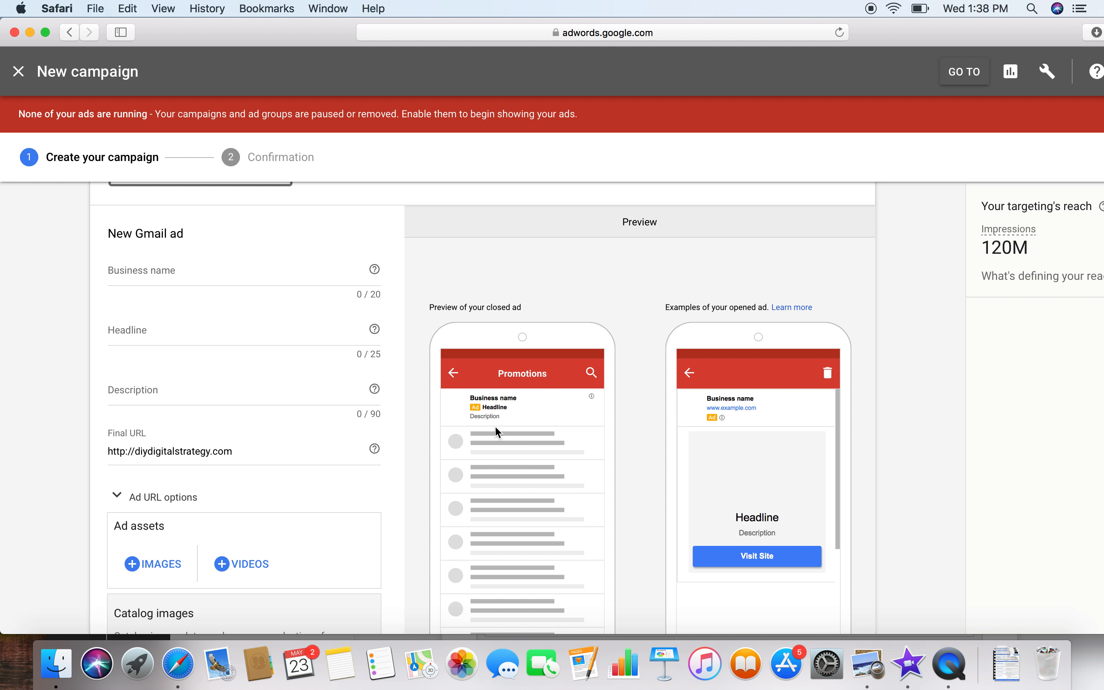
pyautogui.scroll(6, 480, 411)
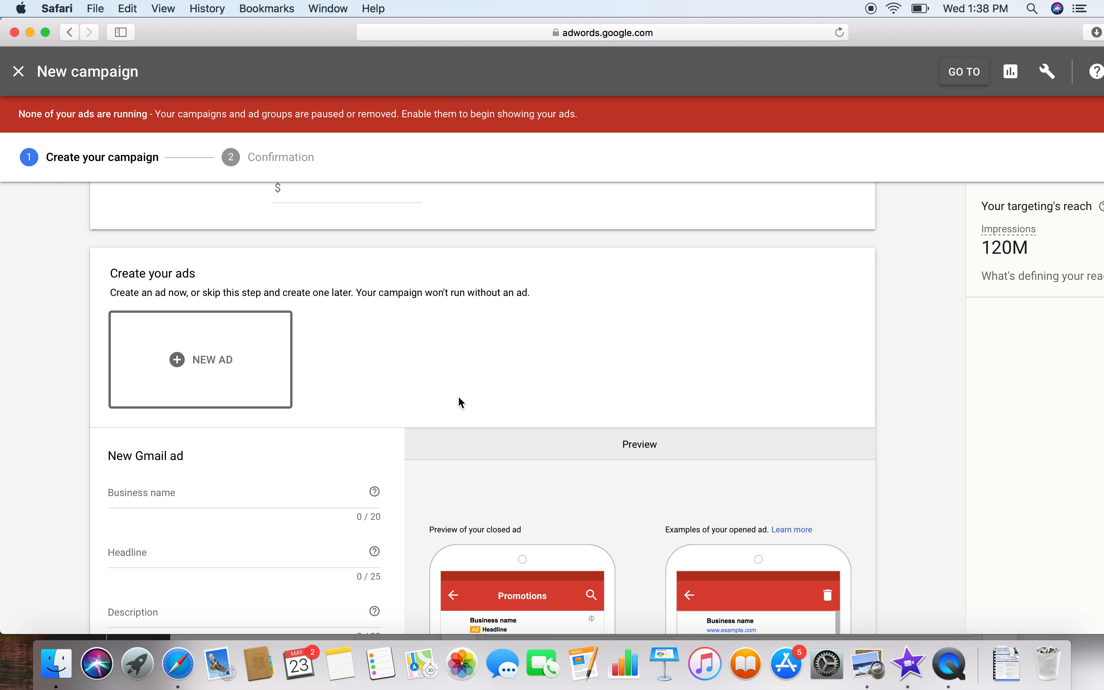
pyautogui.scroll(-10, 360, 538)
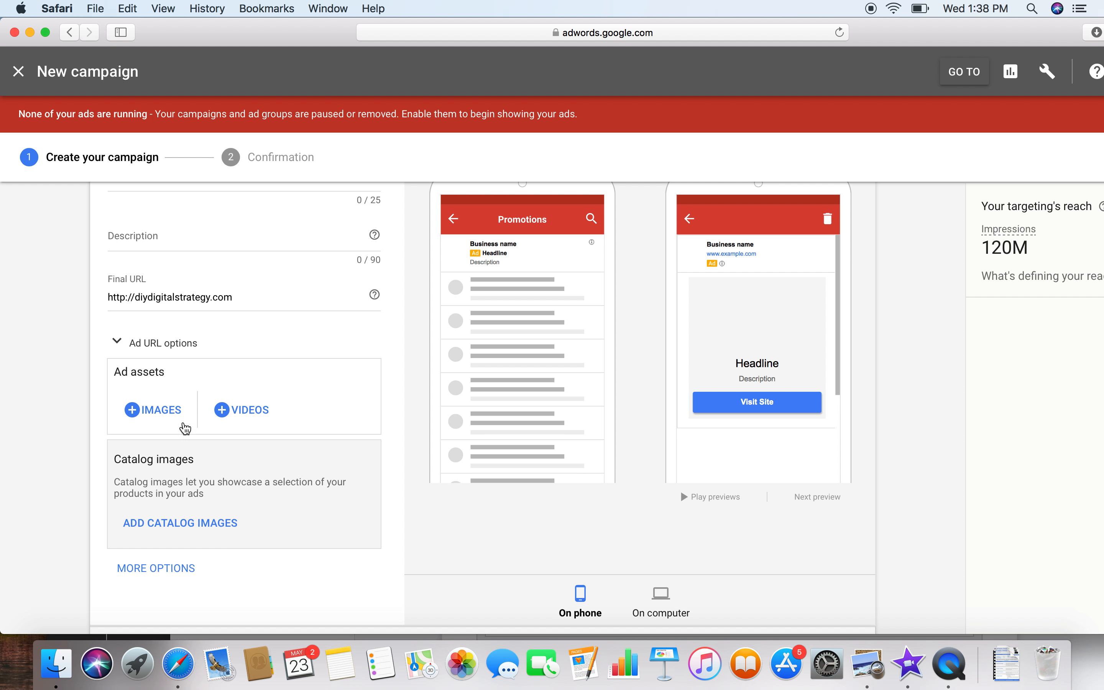
pyautogui.scroll(2, 458, 340)
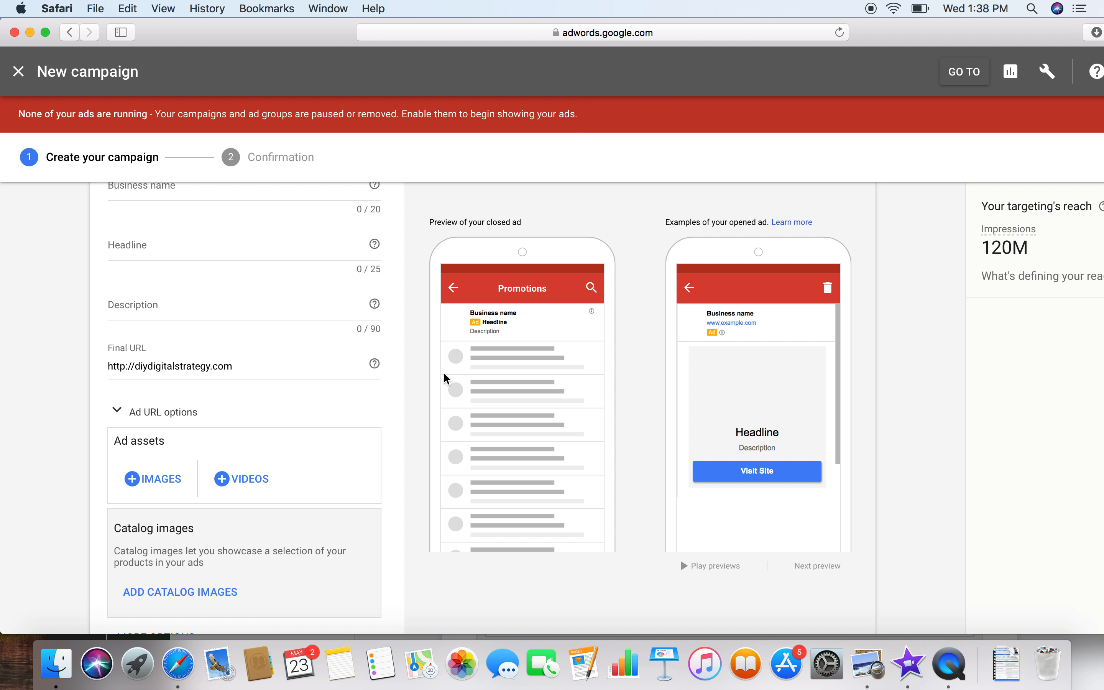
pyautogui.scroll(2, 446, 378)
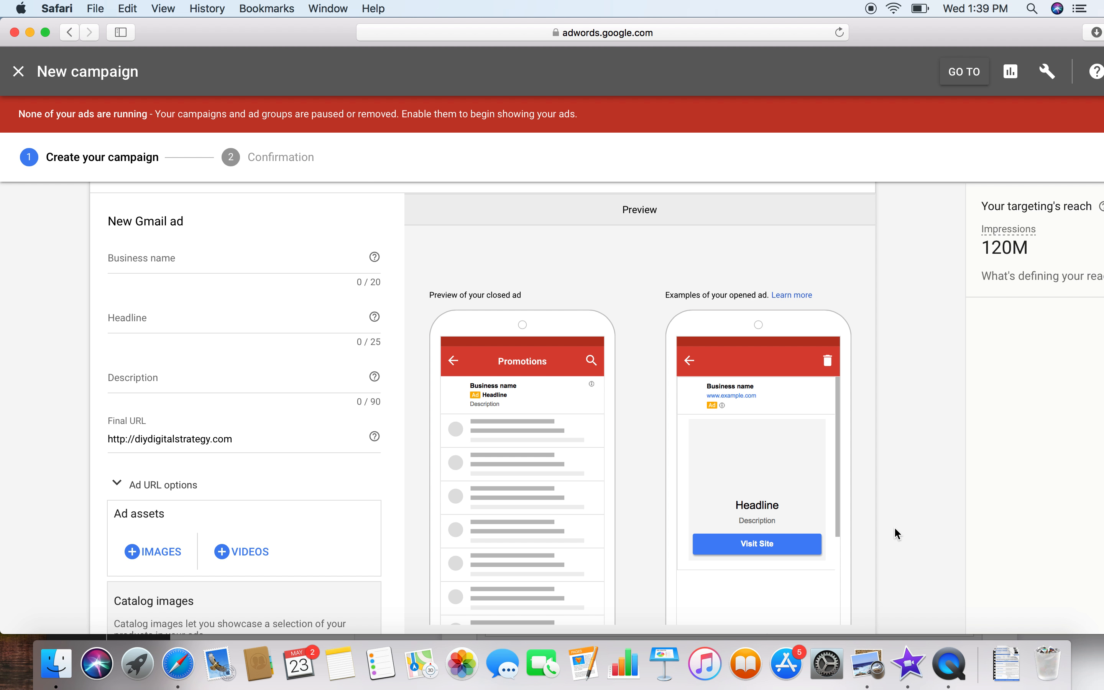
# - Look back over the Gmail campaign's ad group and general settings, and close the setup without creating the campaign
pyautogui.scroll(10, 893, 526)
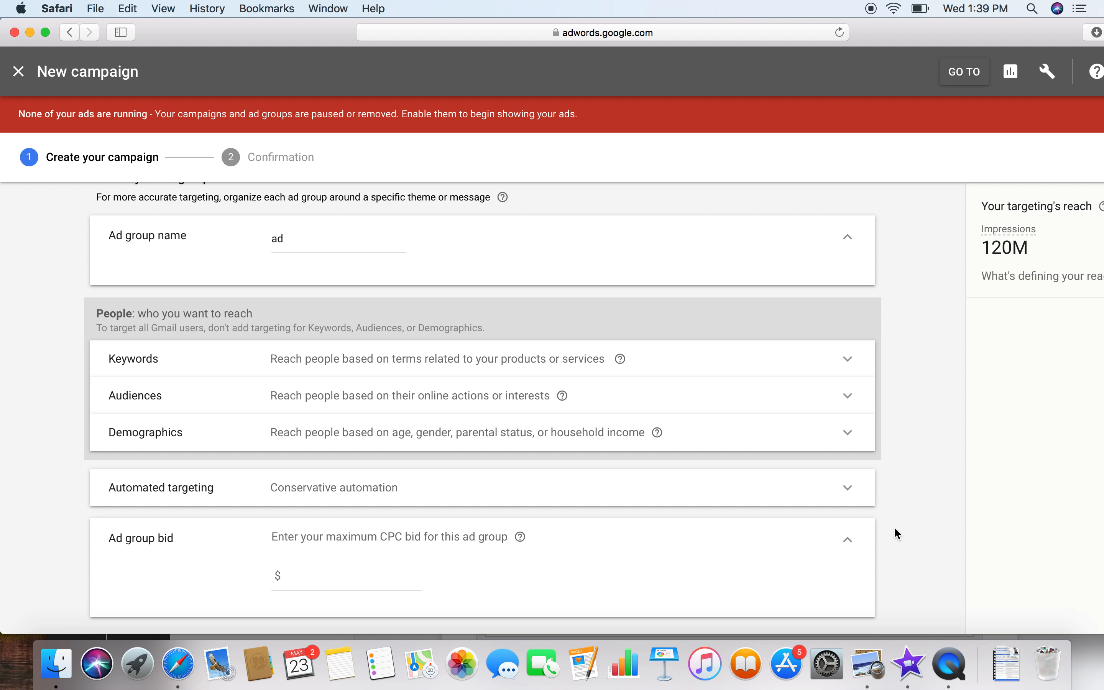
pyautogui.scroll(10, 895, 528)
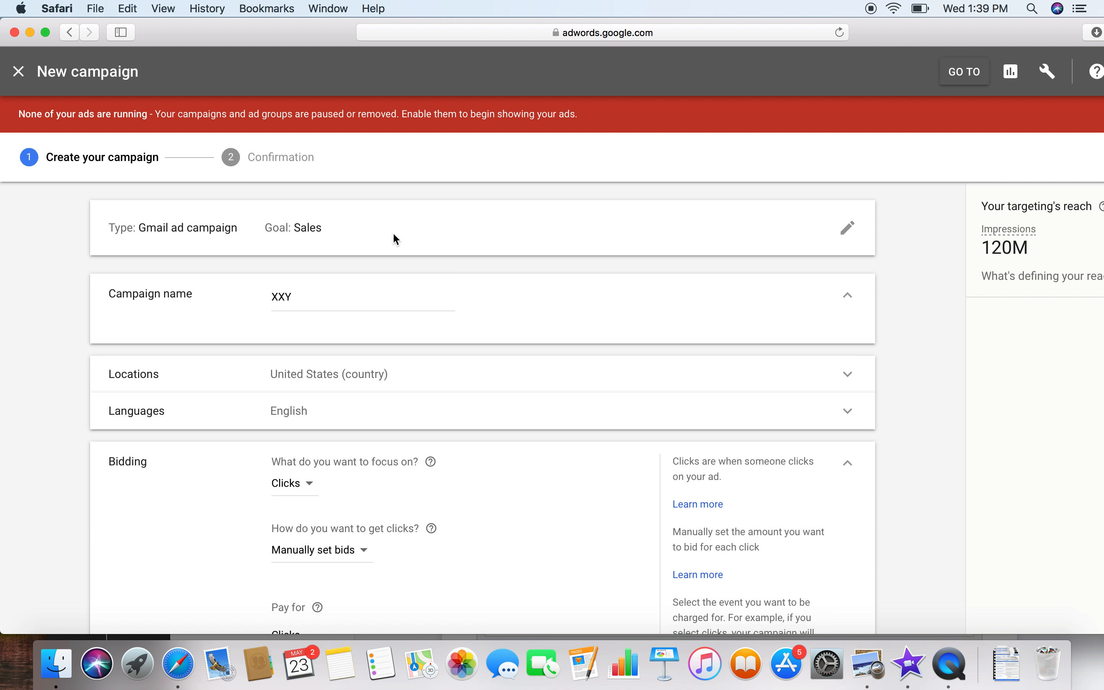
pyautogui.click(26, 77)
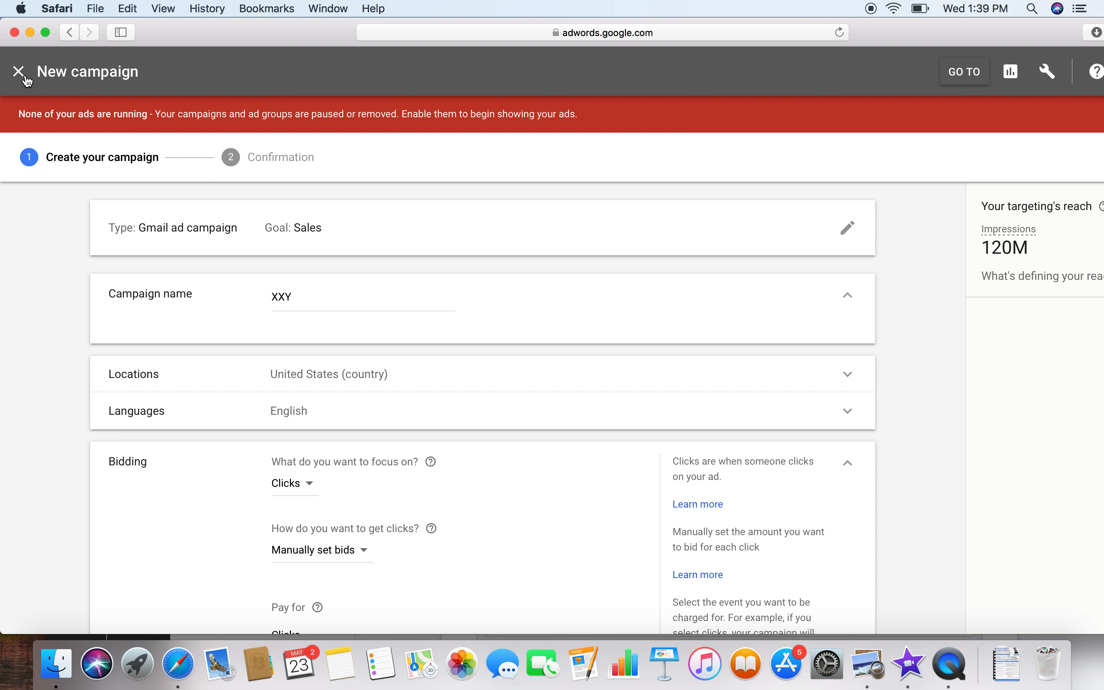